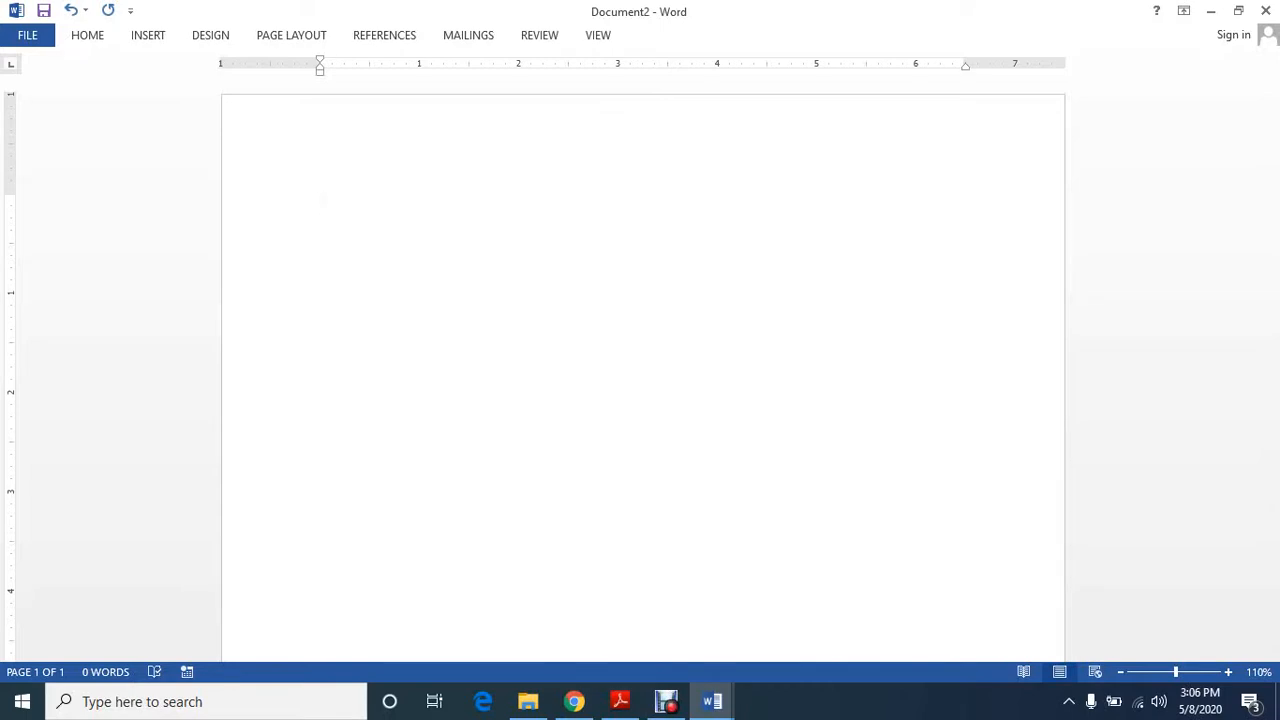
Enter "Unit 1: DATA PROTECTION" as the first line of the blank document
{"action": "type", "text": "Unit 1: DATA PROTECTION"}
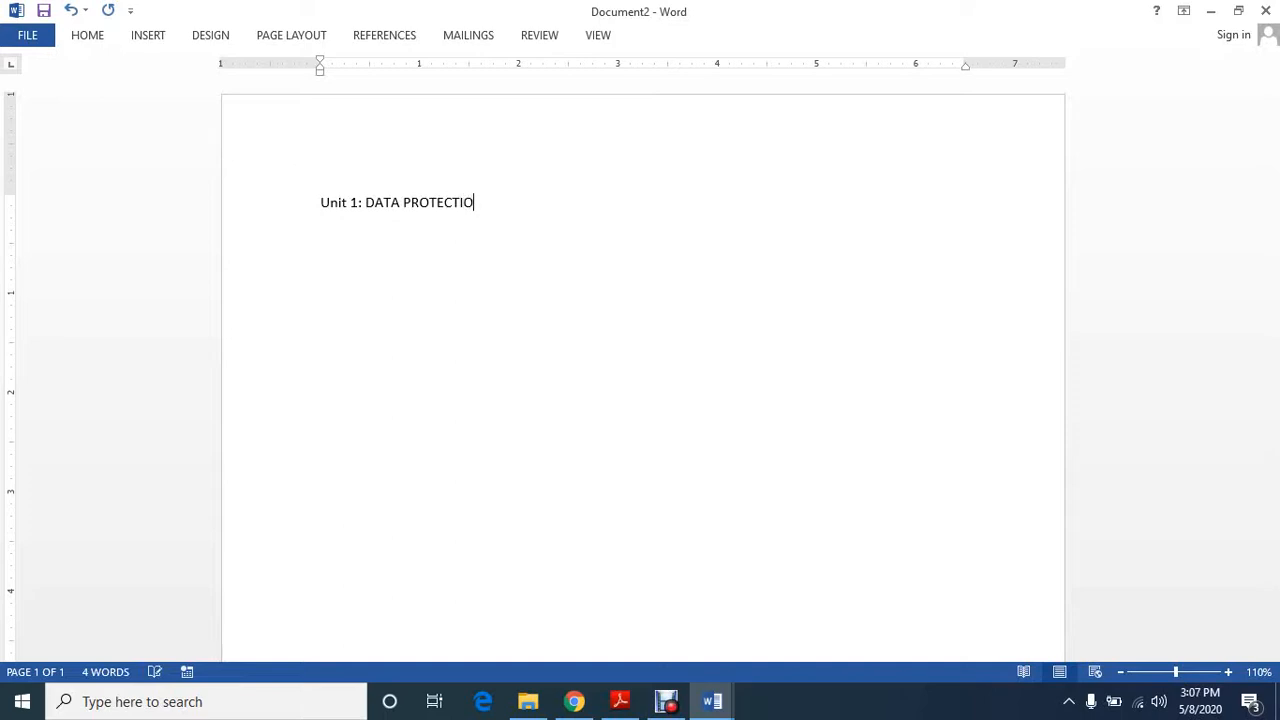
Add a second line reading "Unit 2: ICT in financial transaction" below the Unit 1 line
{"action": "key", "text": "Return"}
{"action": "type", "text": "Unit 2: ICT in fin"}
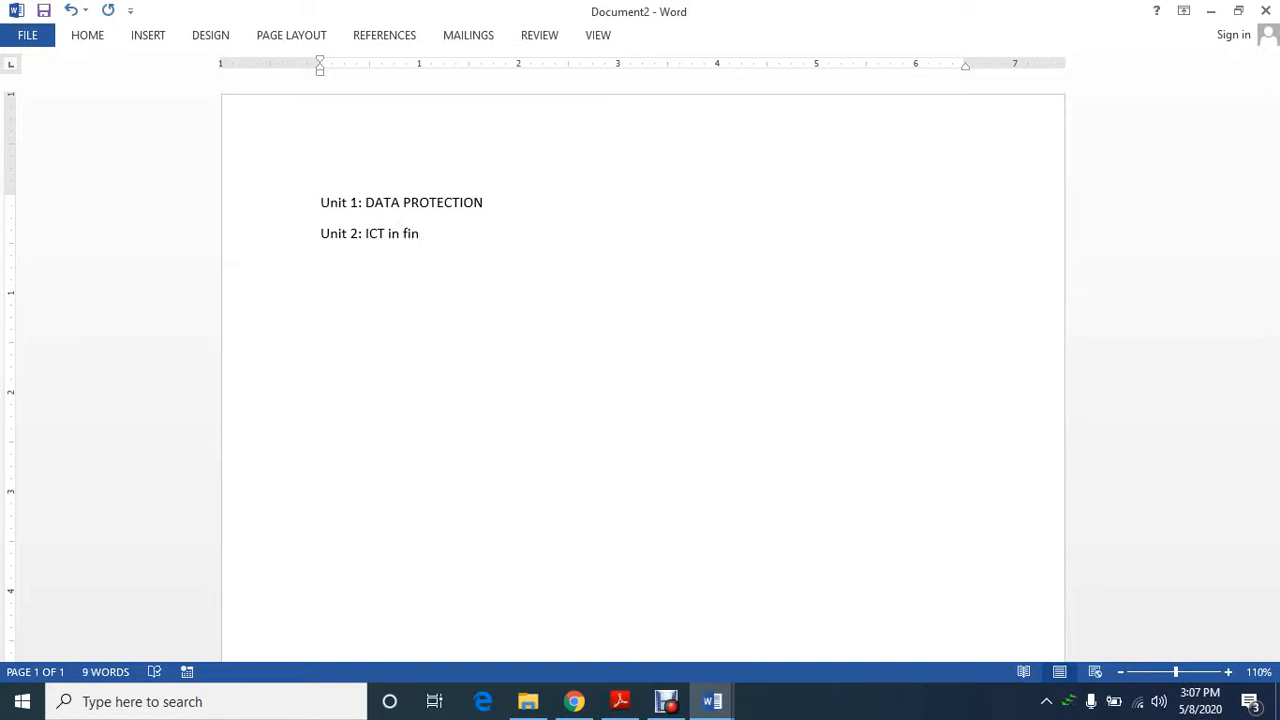
{"action": "type", "text": "ancial tran"}
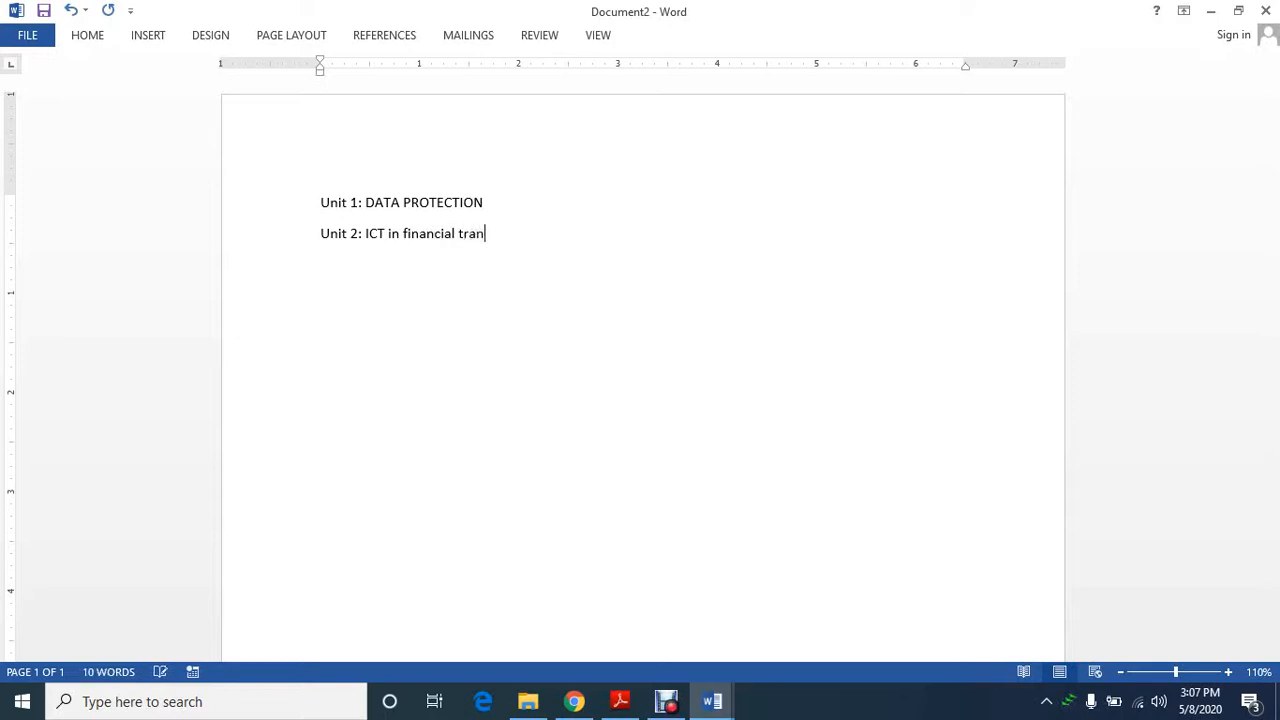
{"action": "type", "text": "saction"}
Add a third line reading "UNIT 3: OBJECTS IN A DOCUMENT"
{"action": "key", "text": "Return"}
{"action": "type", "text": "UNIT"}
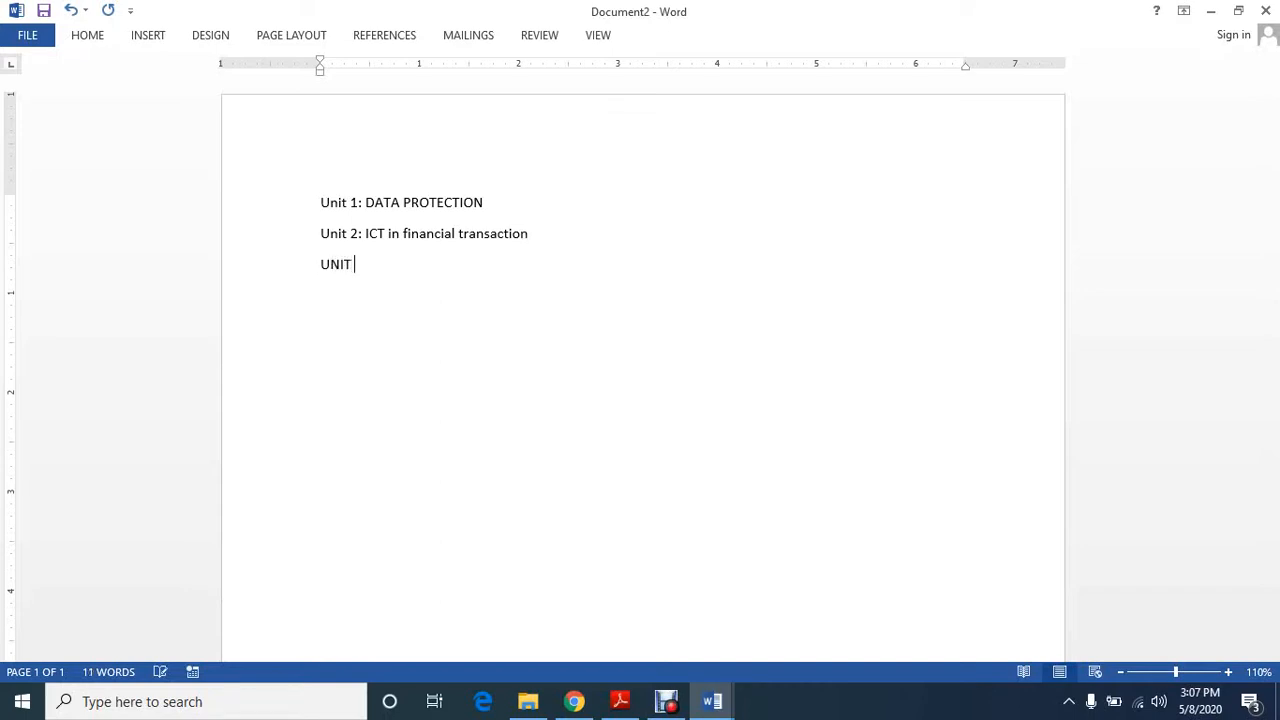
{"action": "type", "text": " 3: OBJECTS IN A D"}
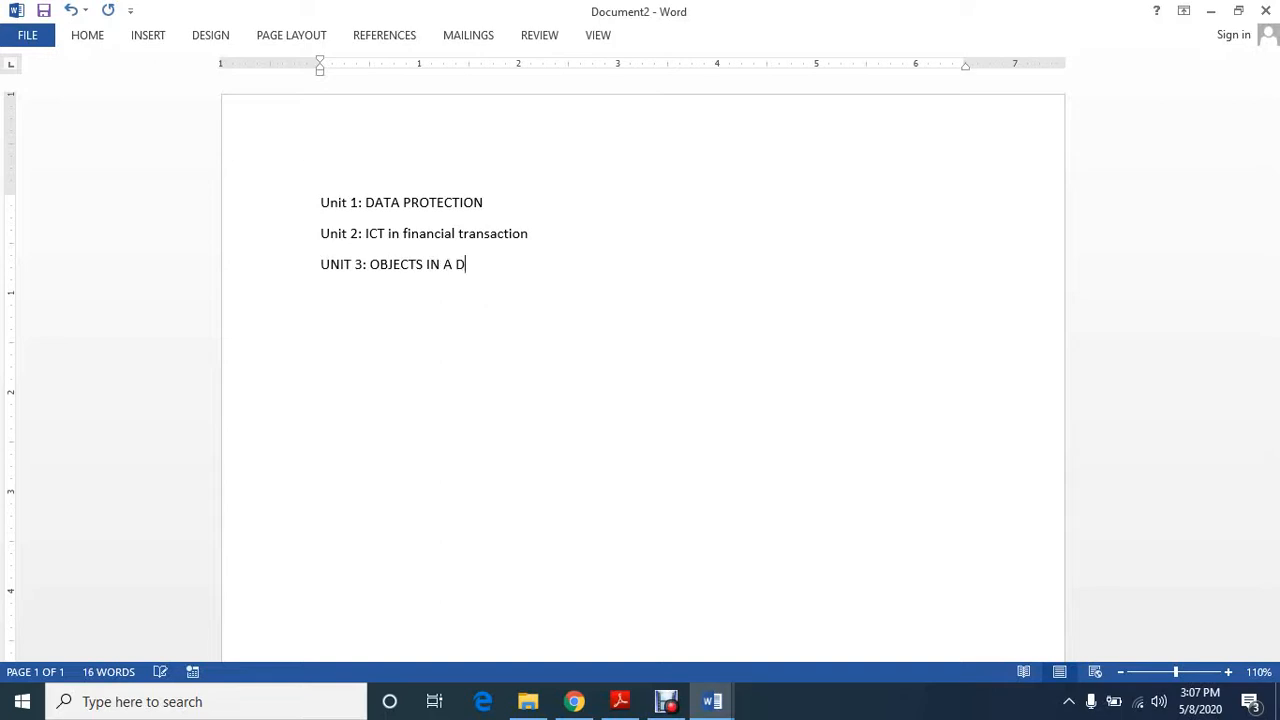
{"action": "type", "text": "OCUMENT"}
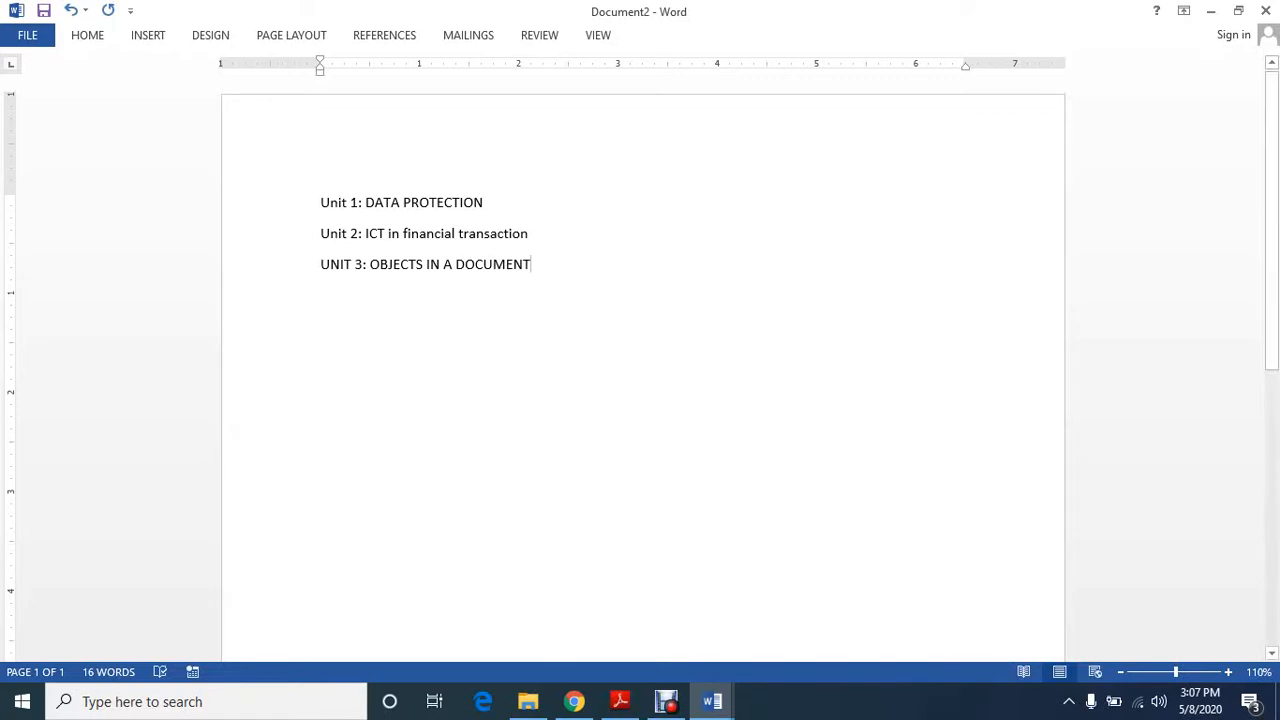
Change the font color of the whole "UNIT 3: OBJECTS IN A DOCUMENT" line to red
{"action": "left_click_drag", "start_coordinate": [531, 265], "coordinate": [320, 265]}
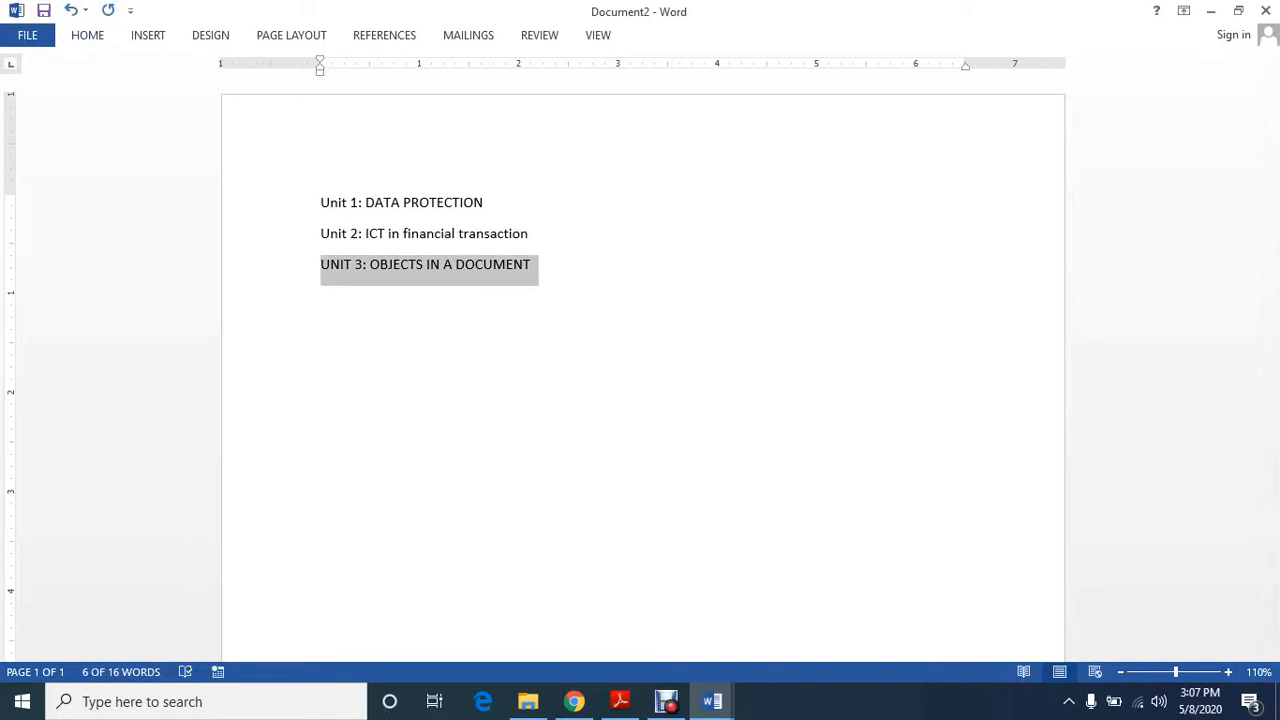
{"action": "left_click", "coordinate": [87, 35]}
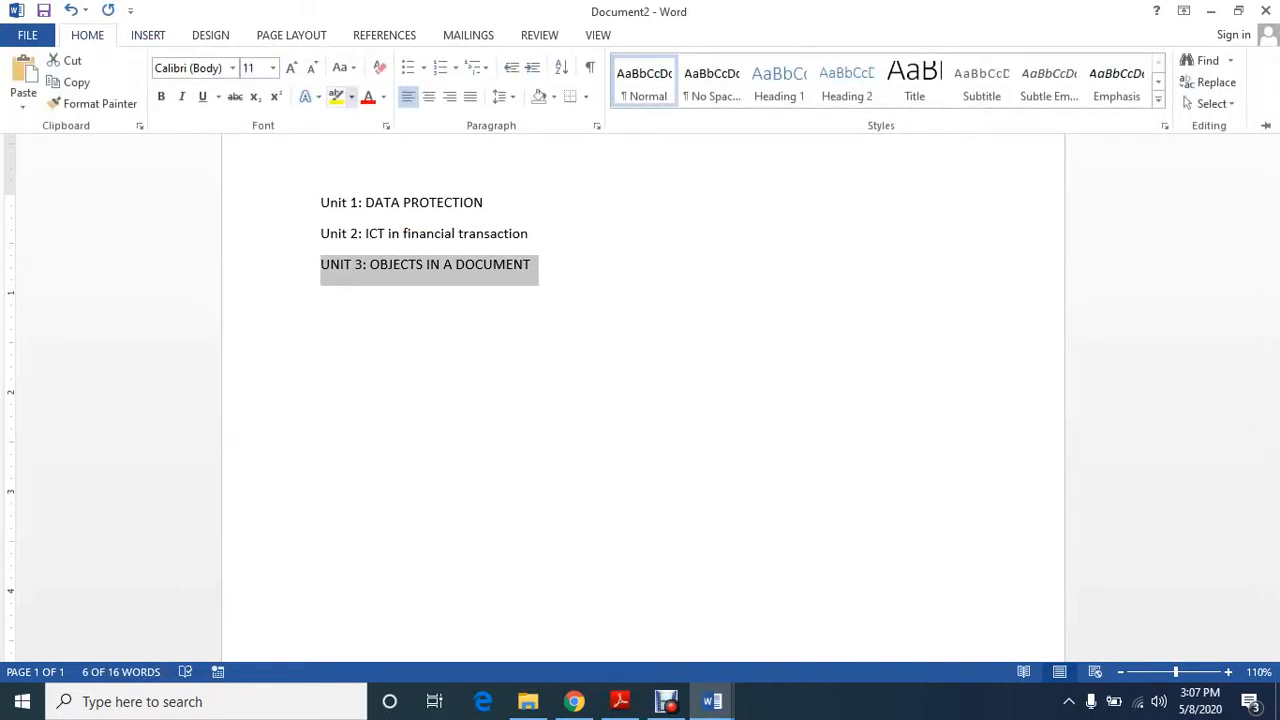
{"action": "left_click", "coordinate": [368, 96]}
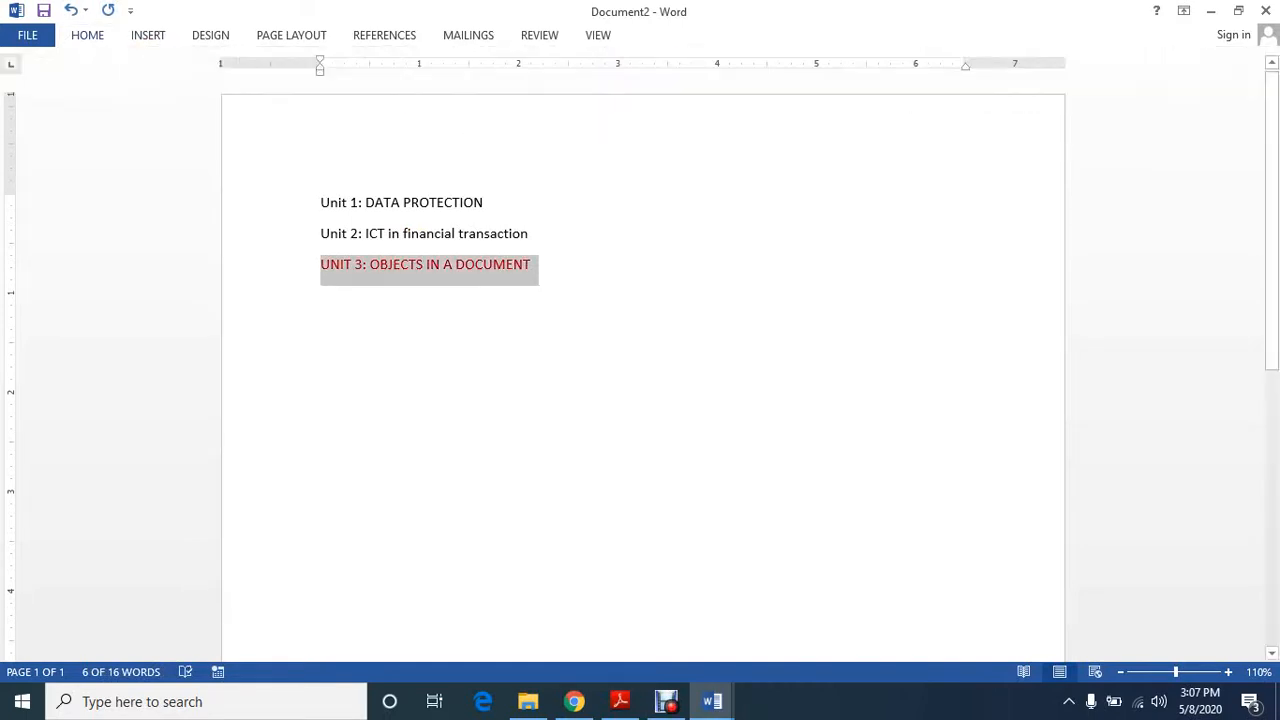
{"action": "left_click", "coordinate": [514, 233]}
{"action": "left_click", "coordinate": [484, 202]}
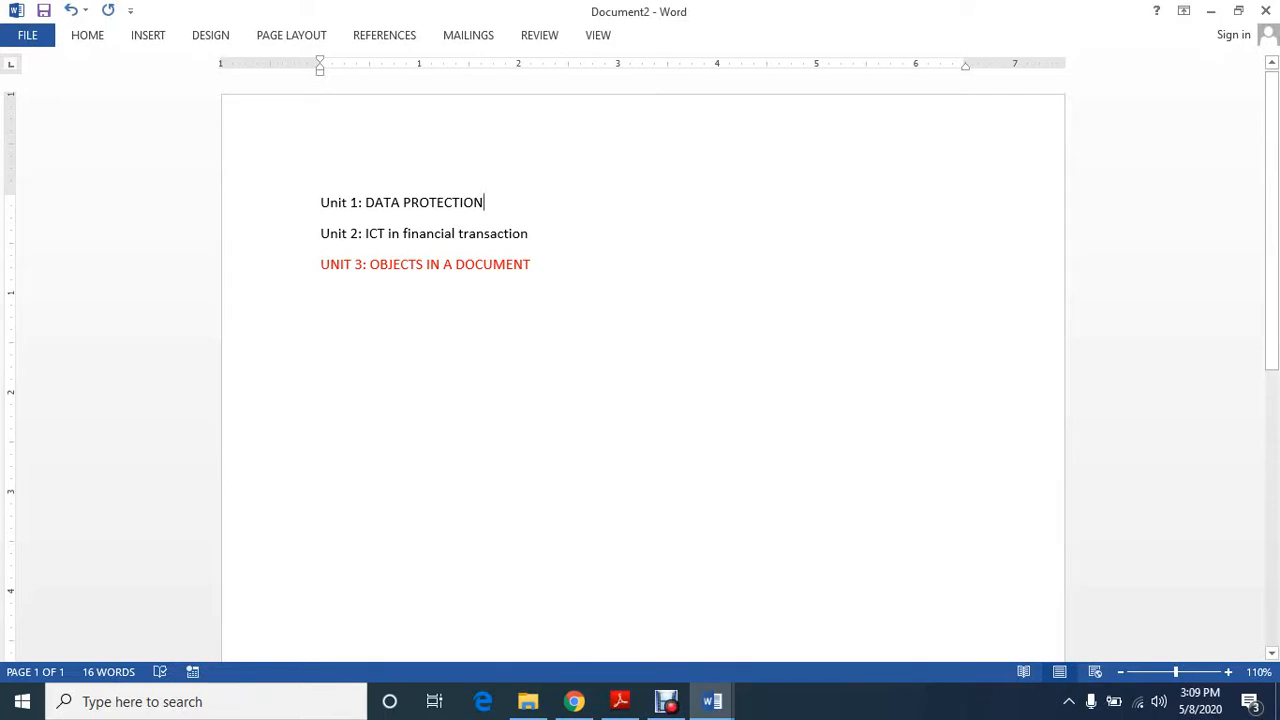
Add the line "EXAMPLES OF OBJECTS" below the UNIT 3 line
{"action": "left_click", "coordinate": [532, 264]}
{"action": "key", "text": "Return"}
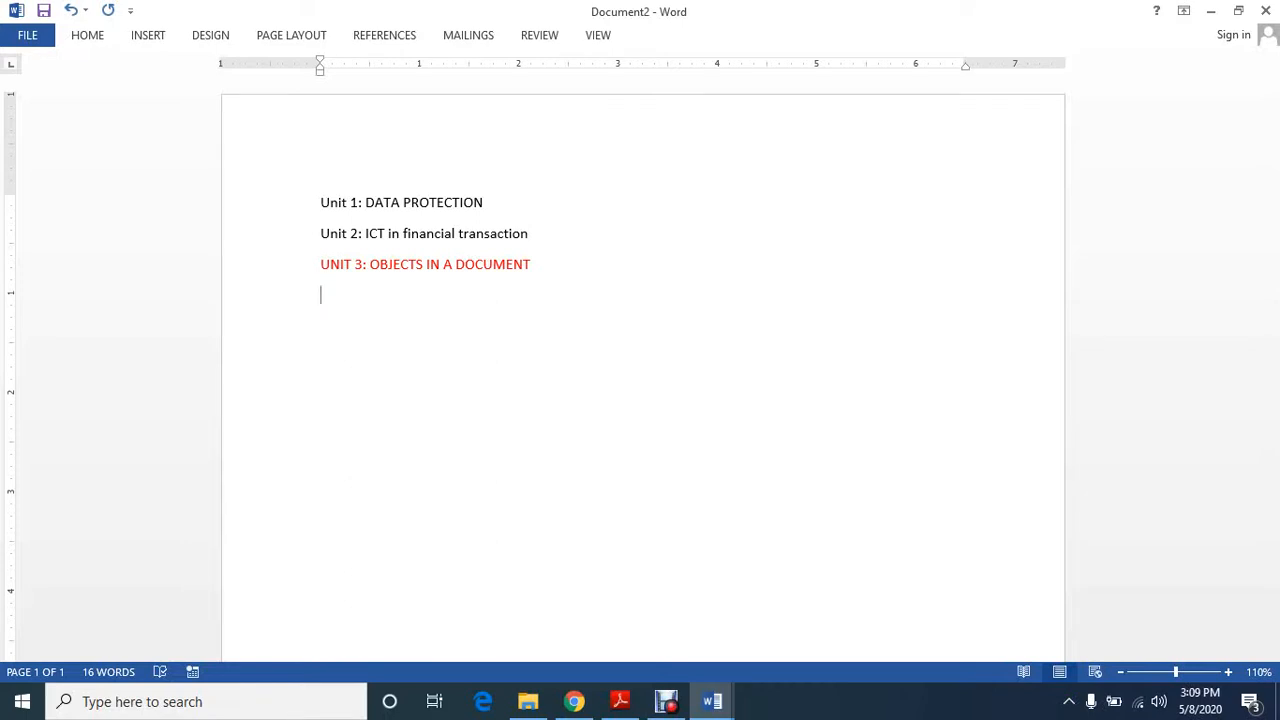
{"action": "type", "text": "EXAMPLES OF OBJECTS"}
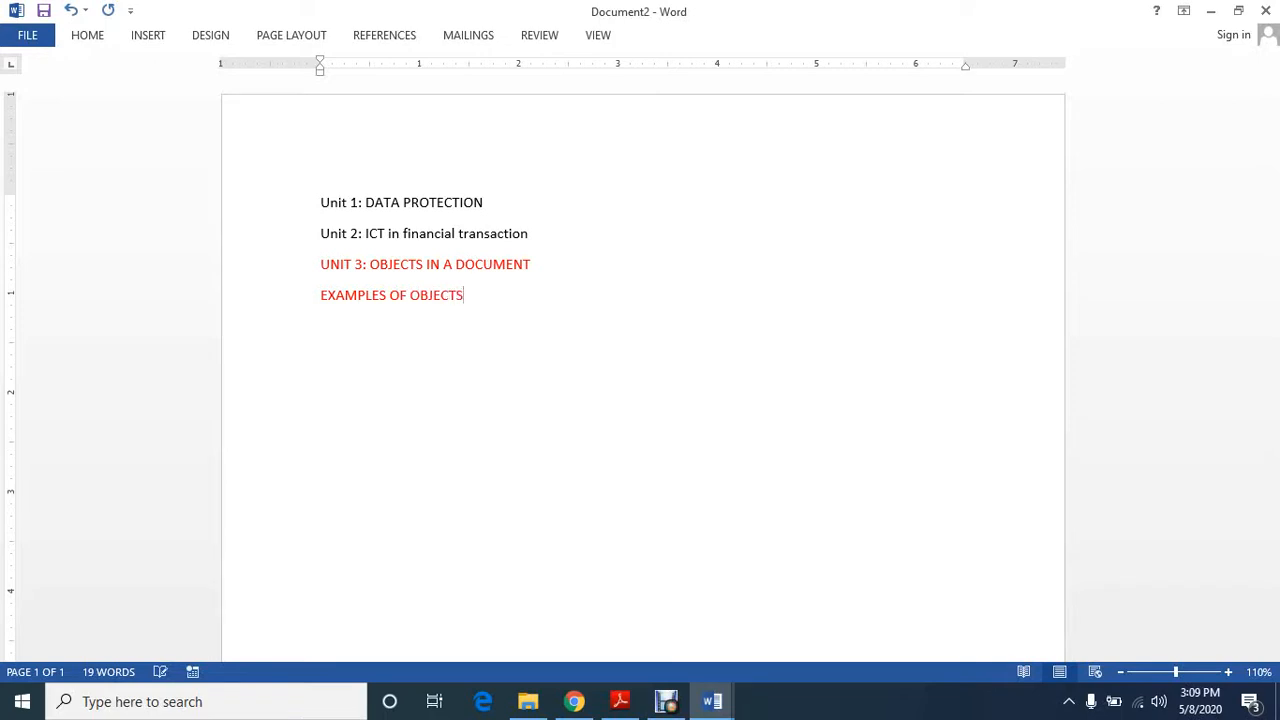
{"action": "key", "text": "Return"}
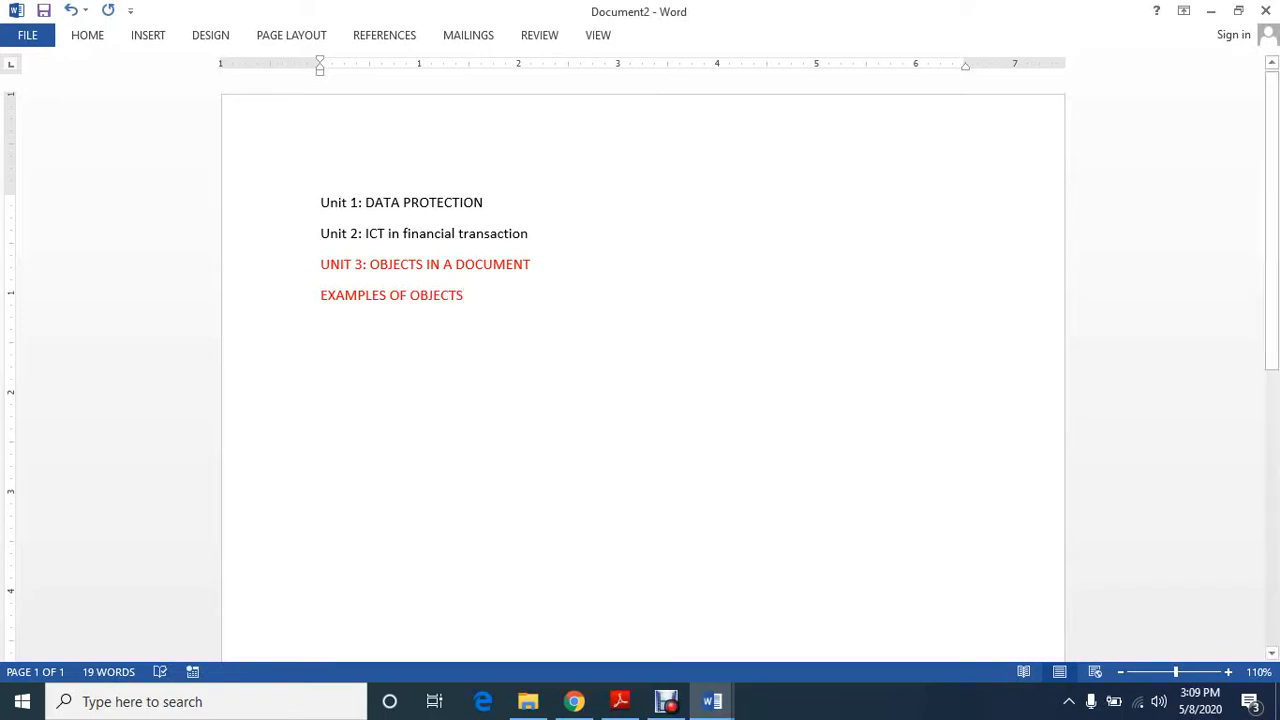
Change the font color of the "EXAMPLES OF OBJECTS" line to black
{"action": "left_click", "coordinate": [298, 297]}
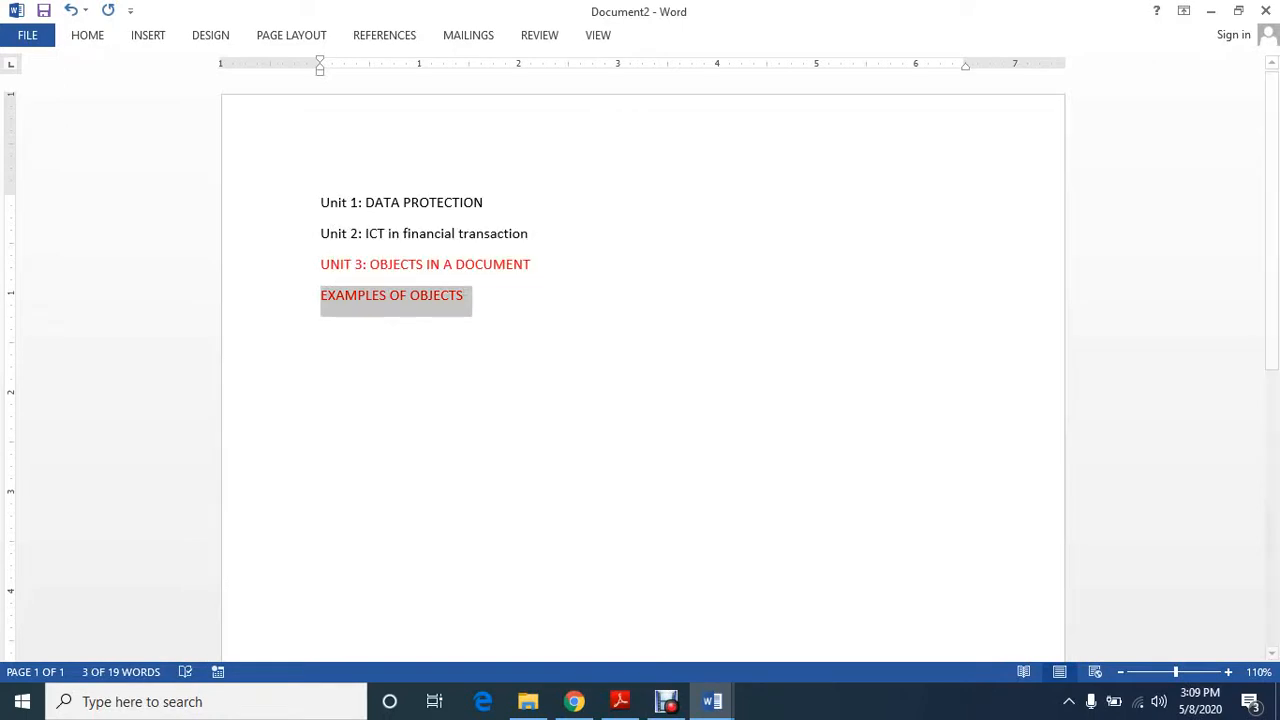
{"action": "left_click", "coordinate": [87, 35]}
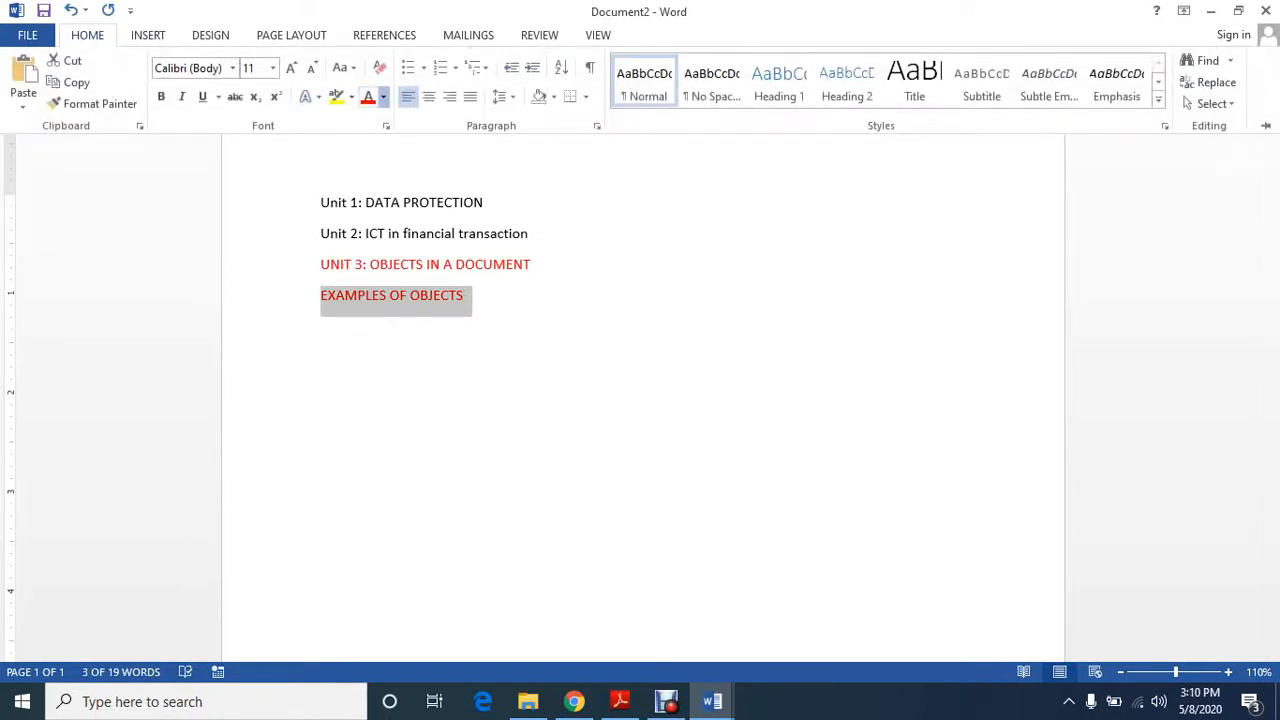
{"action": "left_click", "coordinate": [383, 97]}
{"action": "left_click", "coordinate": [415, 120]}
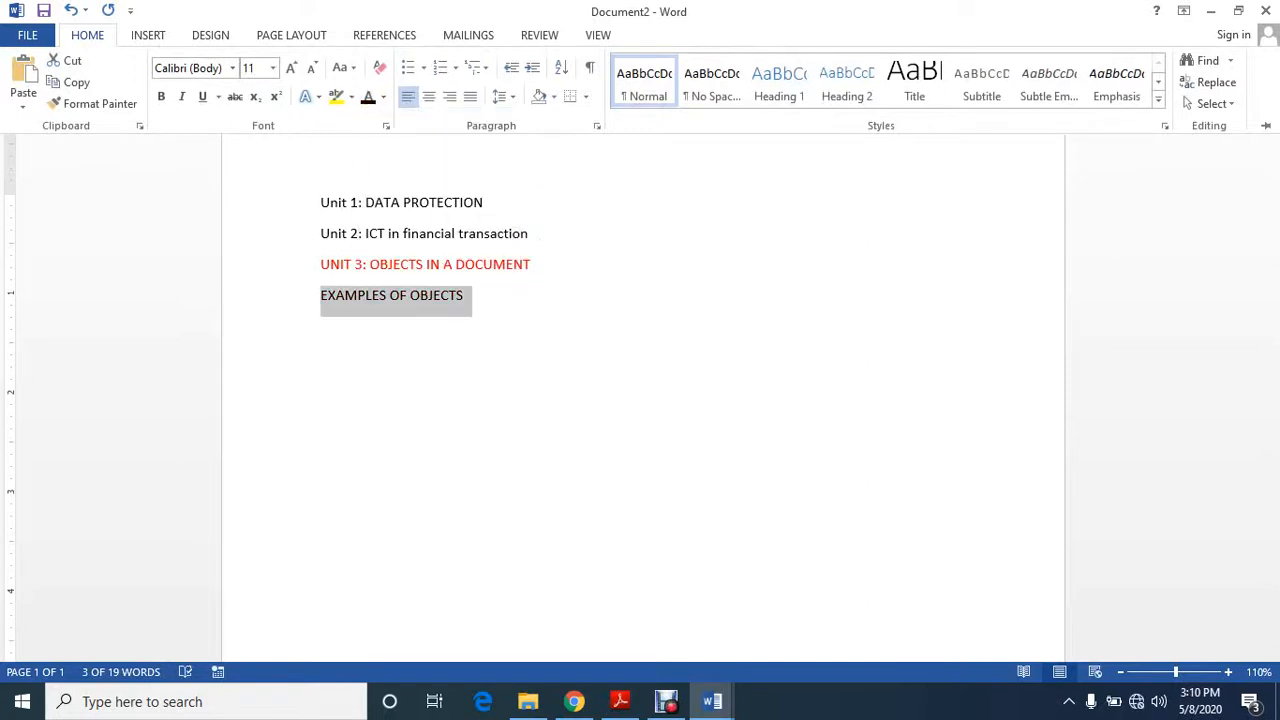
{"action": "left_click", "coordinate": [540, 238]}
{"action": "key", "text": "End"}
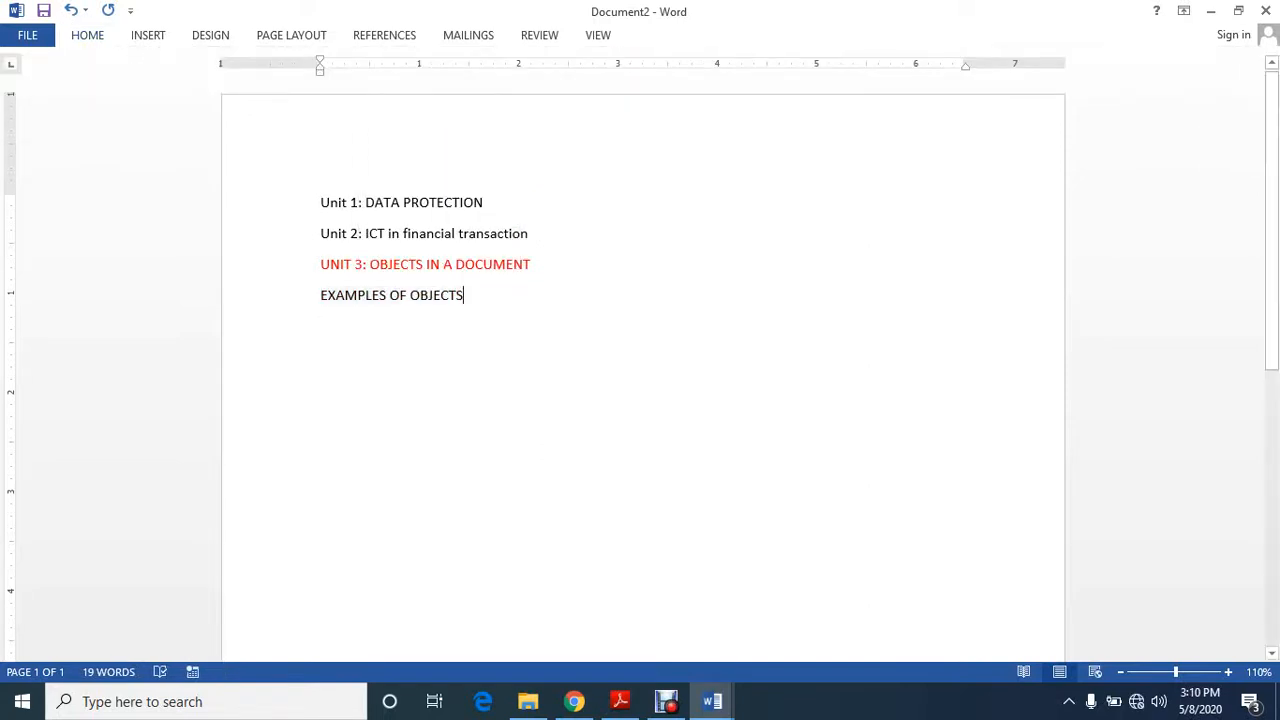
Start a numbered list under "EXAMPLES OF OBJECTS" with the items TEXTBOX and SHAPES
{"action": "key", "text": "Return"}
{"action": "type", "text": "1. "}
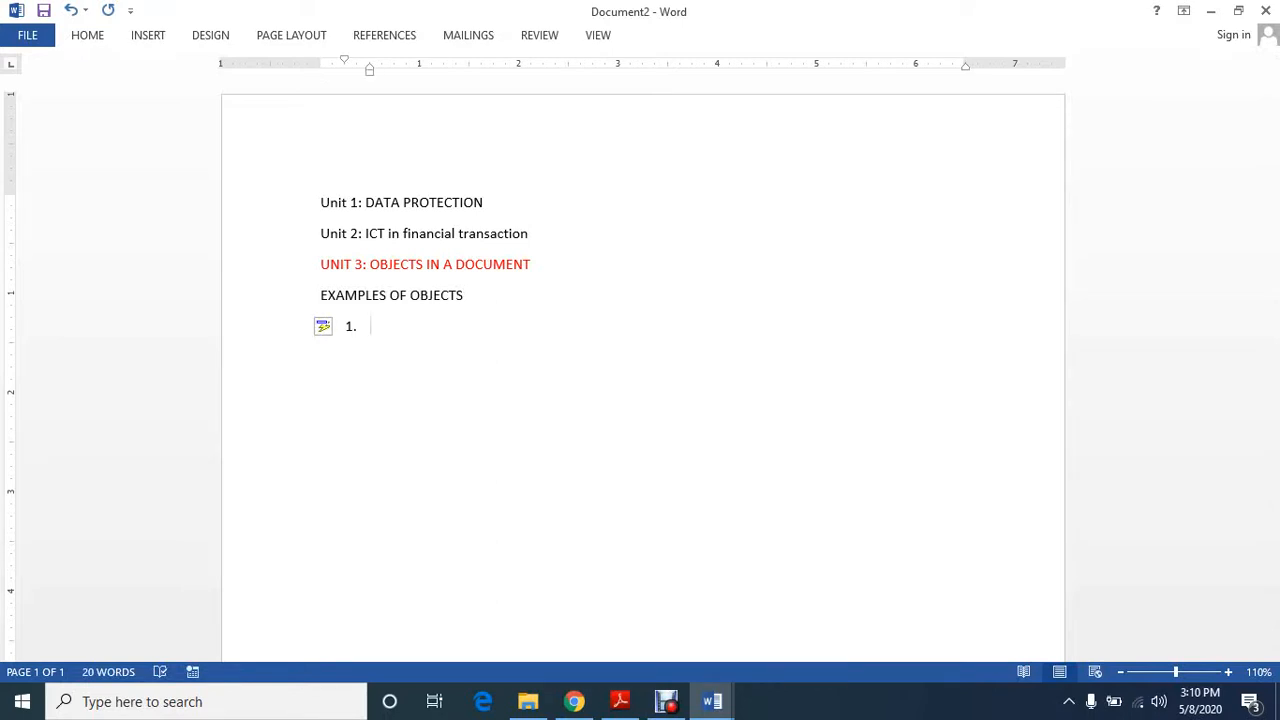
{"action": "type", "text": "TEXTBOX"}
{"action": "key", "text": "Return"}
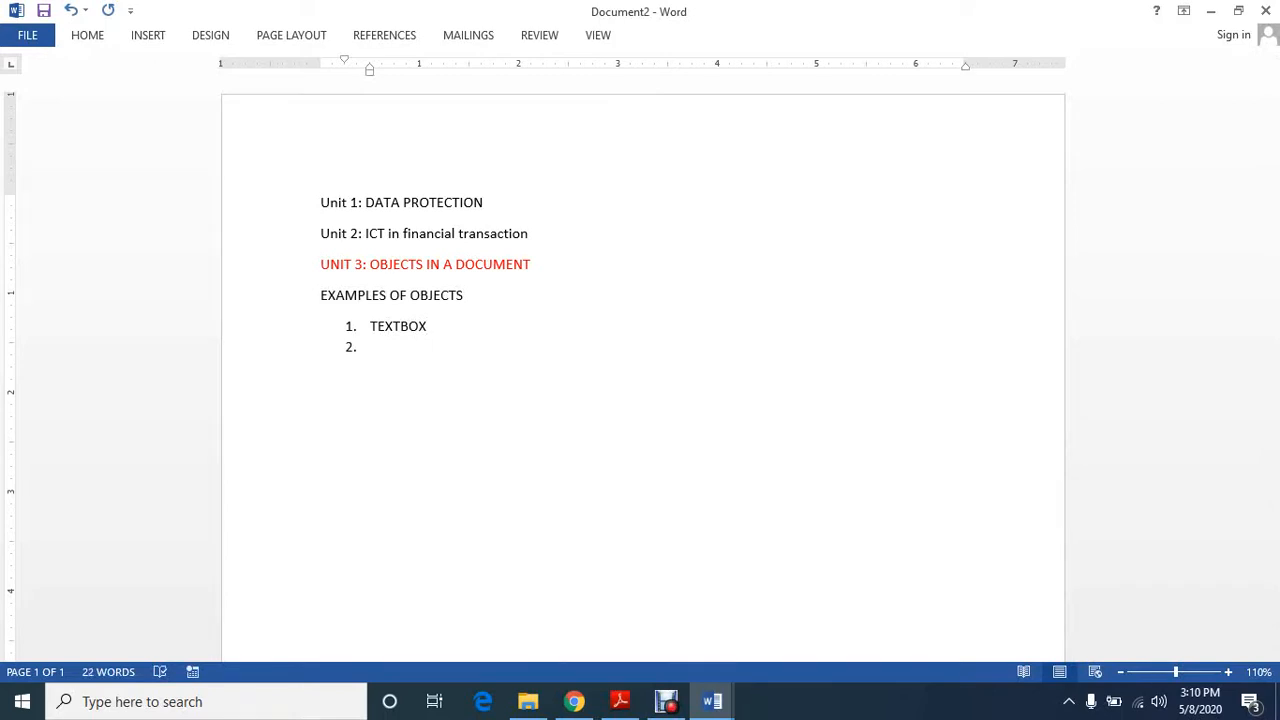
{"action": "type", "text": "SHAPES"}
Add WORD ART and EQUATION as the third and fourth items of the numbered list
{"action": "key", "text": "Return"}
{"action": "type", "text": "WOR"}
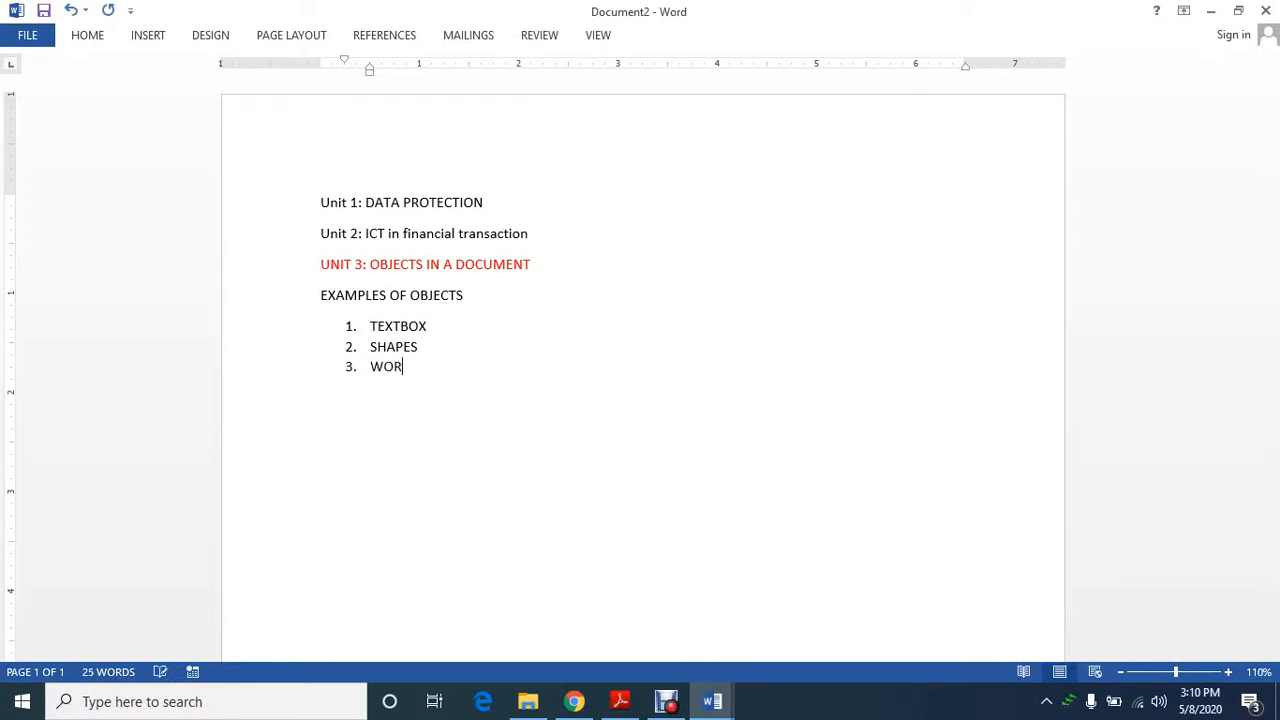
{"action": "type", "text": "D ART"}
{"action": "key", "text": "Return"}
{"action": "type", "text": "EQUATION"}
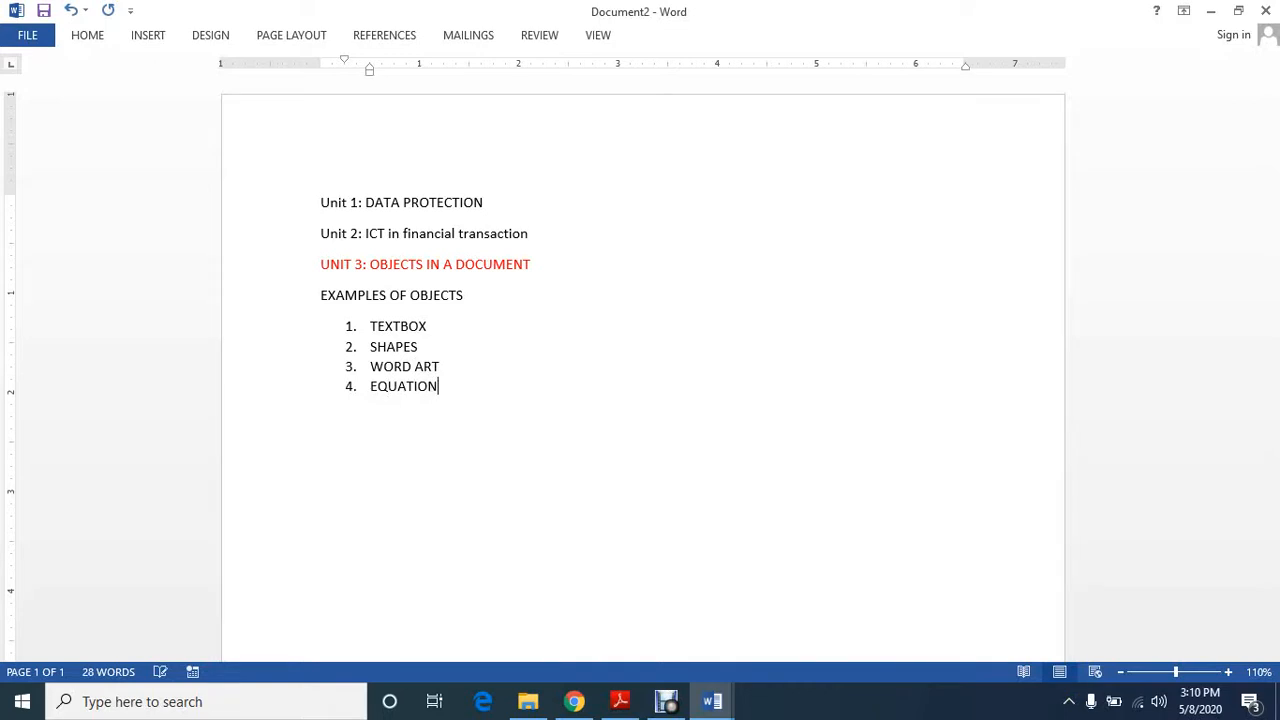
Add PICTURE as the fifth list item, followed by an unnumbered line reading ETC and blank space below it
{"action": "key", "text": "Return"}
{"action": "type", "text": "PICTURS"}
{"action": "key", "text": "BackSpace"}
{"action": "type", "text": "E"}
{"action": "key", "text": "Return"}
{"action": "key", "text": "BackSpace"}
{"action": "type", "text": "ETC"}
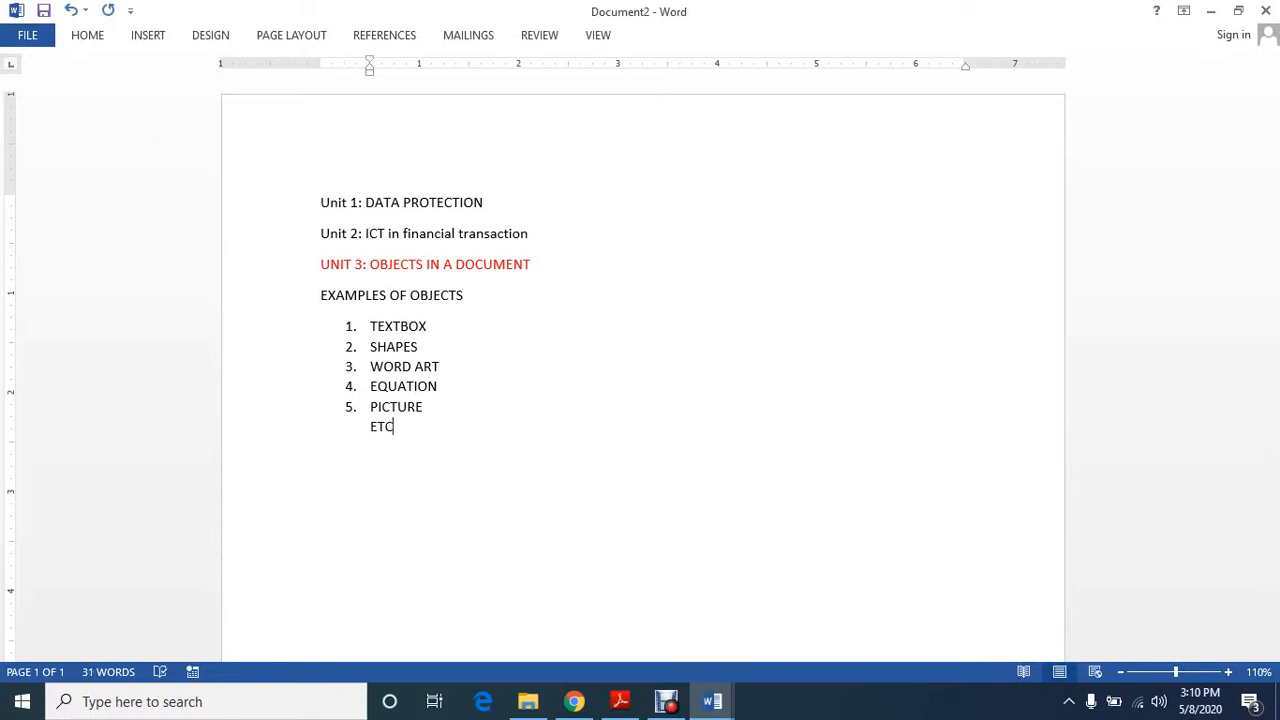
{"action": "key", "text": "Return"}
{"action": "key", "text": "Return"}
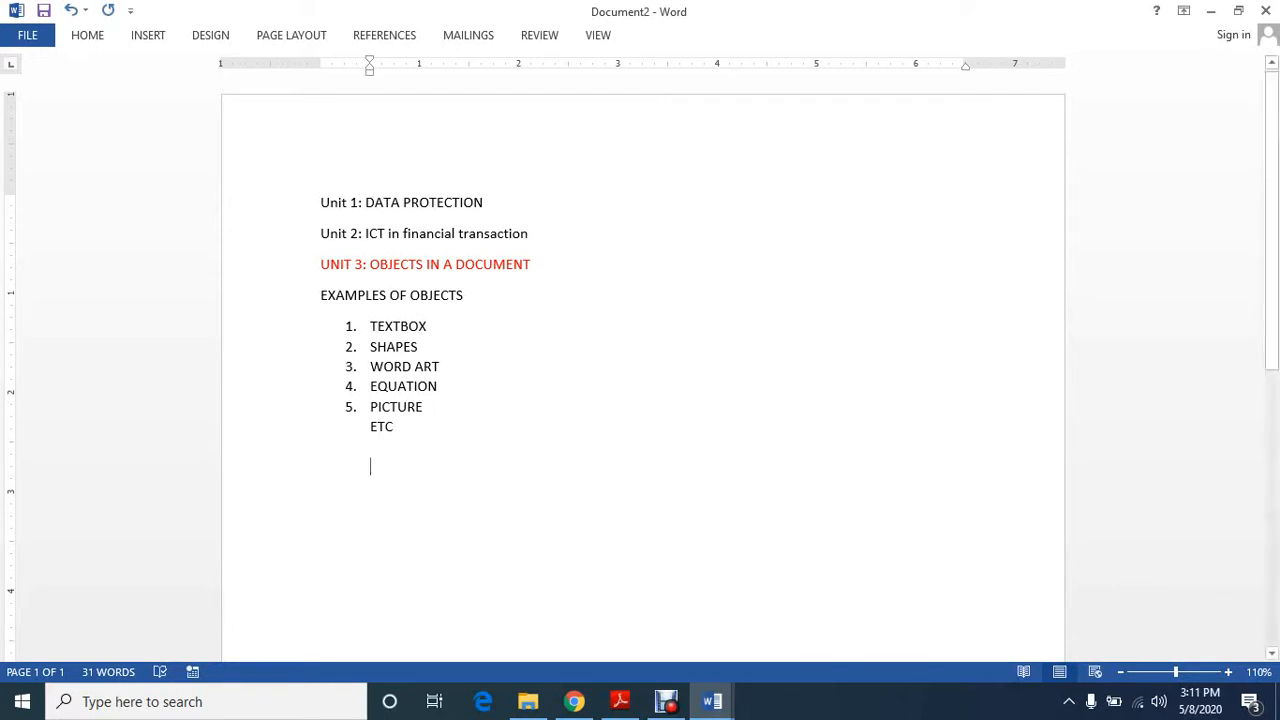
Change the font color of the first list item, TEXTBOX, to blue
{"action": "left_click_drag", "start_coordinate": [428, 327], "coordinate": [370, 327]}
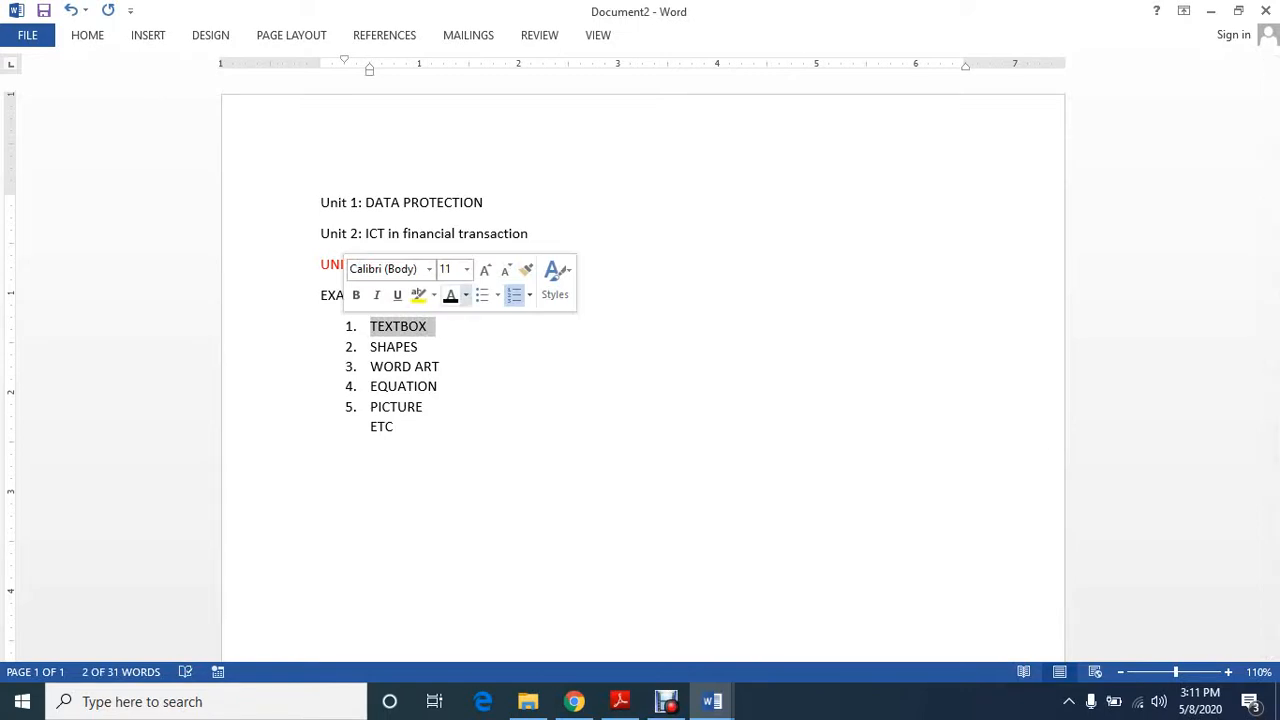
{"action": "left_click", "coordinate": [465, 295]}
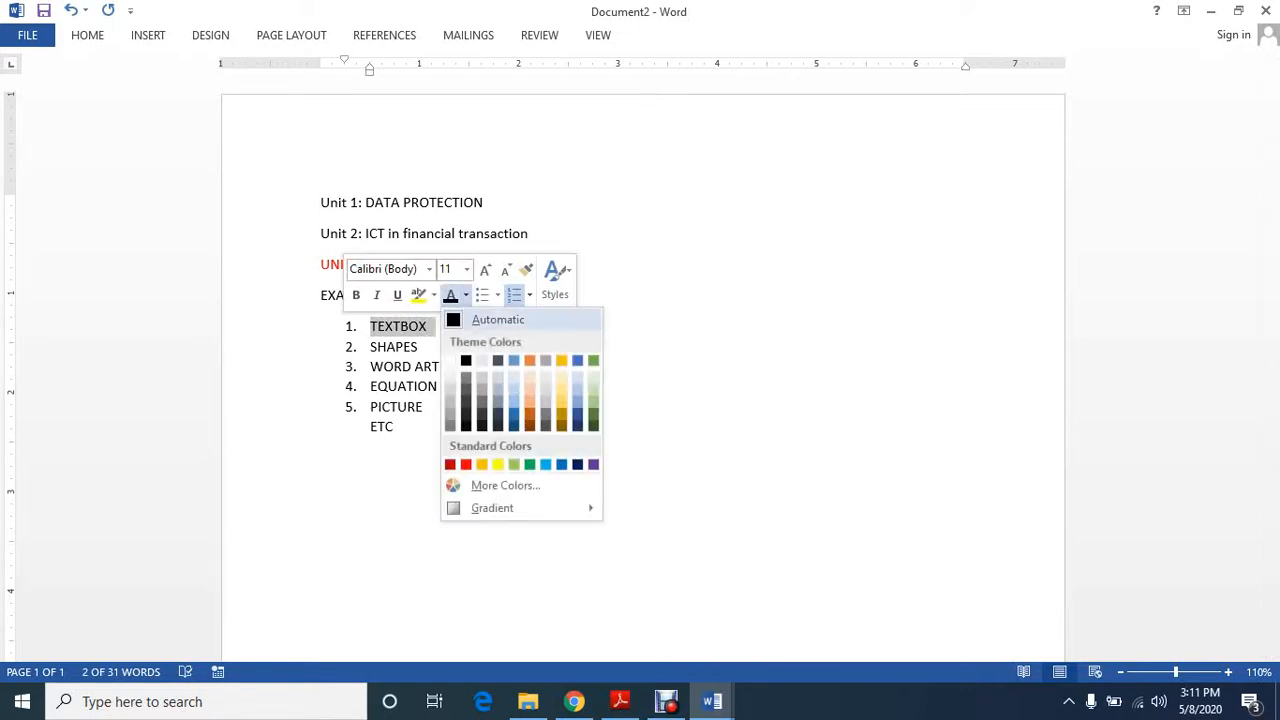
{"action": "left_click", "coordinate": [577, 361]}
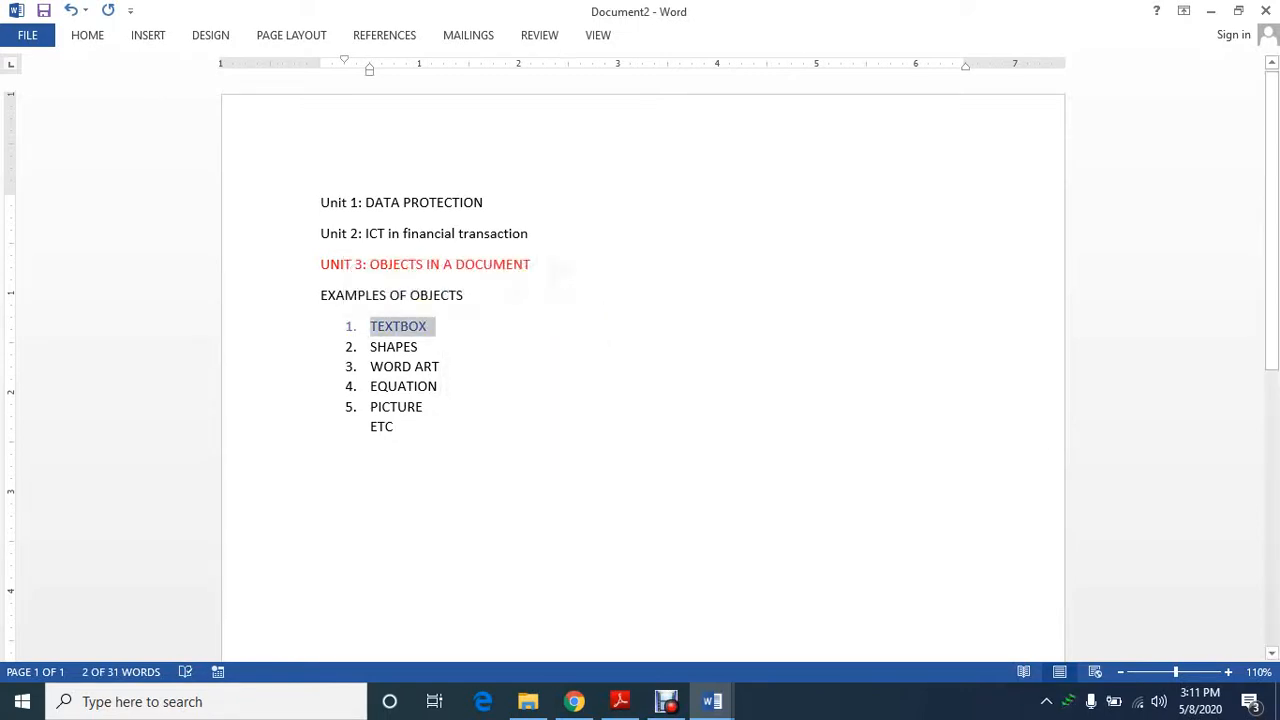
Insert a horizontal divider line directly below the ETC line
{"action": "left_click", "coordinate": [394, 427]}
{"action": "key", "text": "Return"}
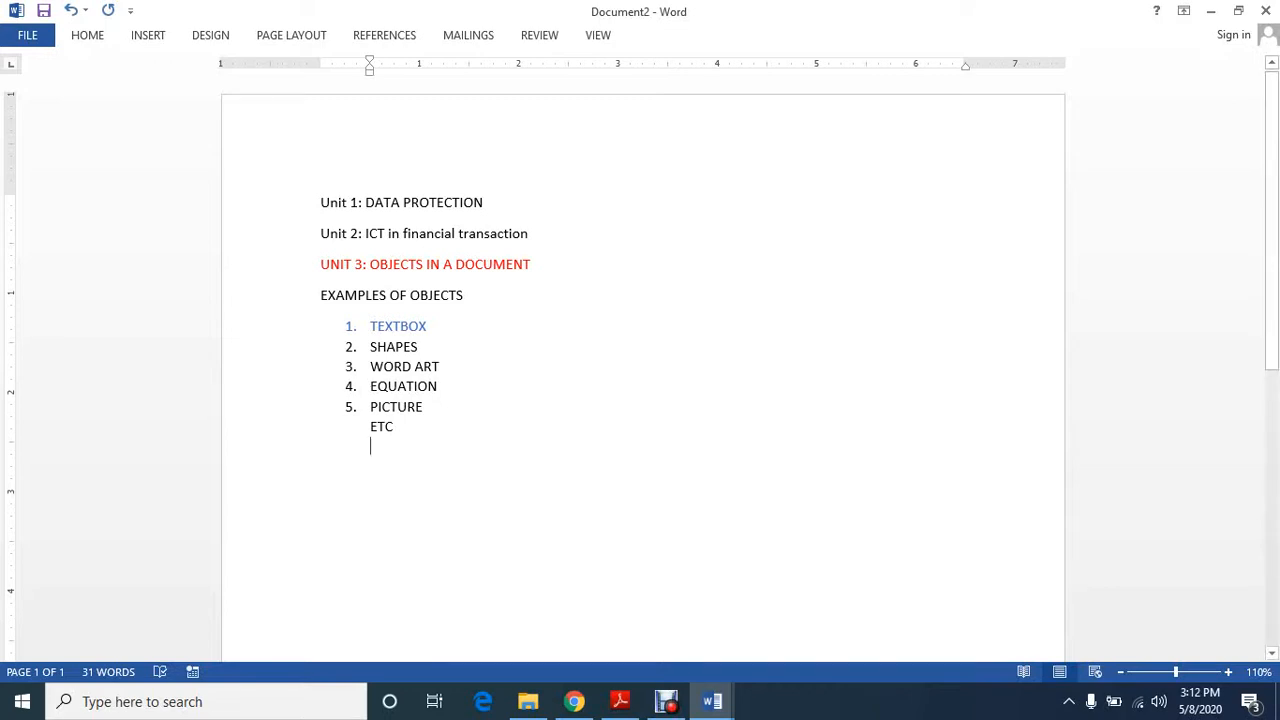
{"action": "type", "text": "--------"}
{"action": "key", "text": "Return"}
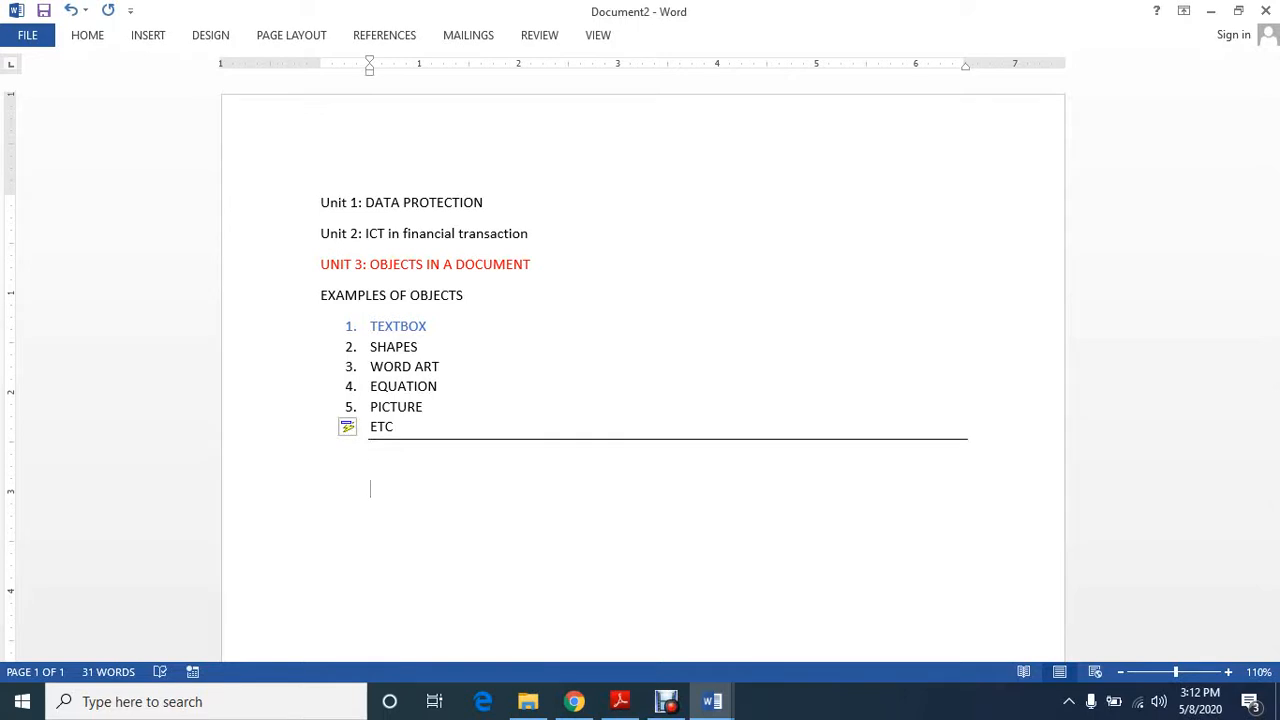
Enter the heading "Steps on how to insert a text box" below the divider line
{"action": "type", "text": "STE"}
{"action": "key", "text": "BackSpace"}
{"action": "key", "text": "BackSpace"}
{"action": "type", "text": "teps on how to i"}
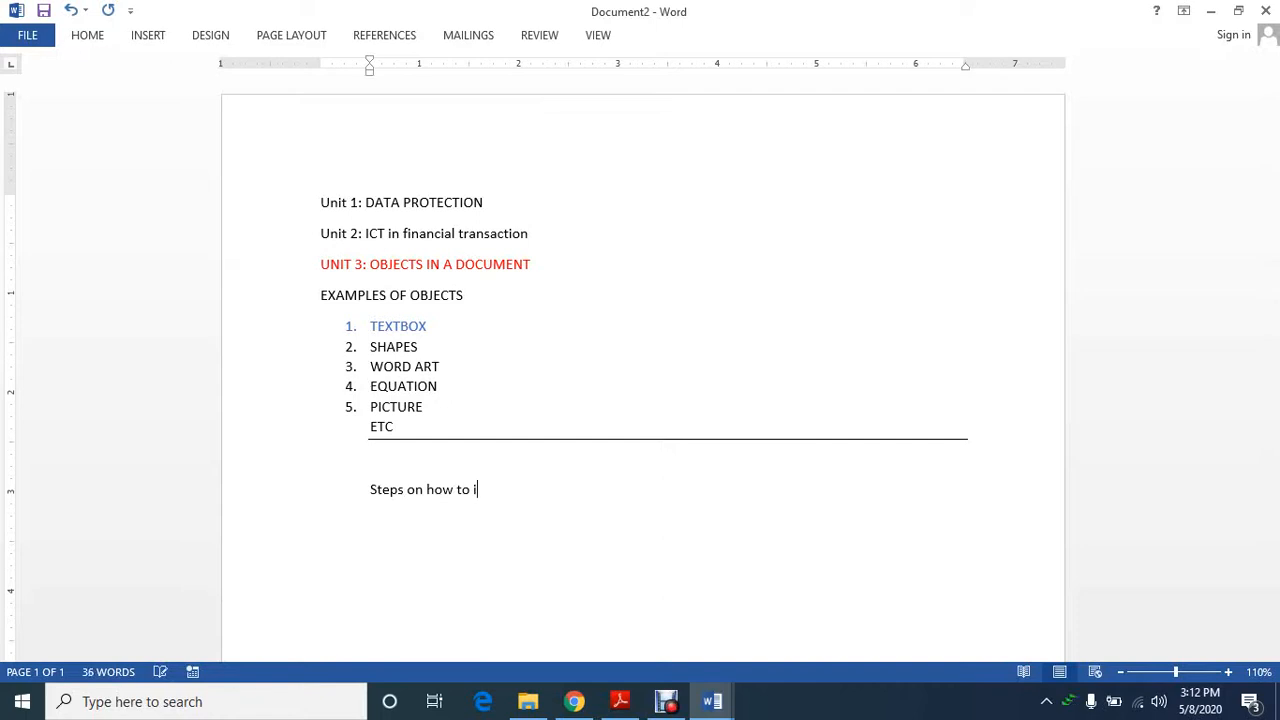
{"action": "type", "text": "nsert a text box"}
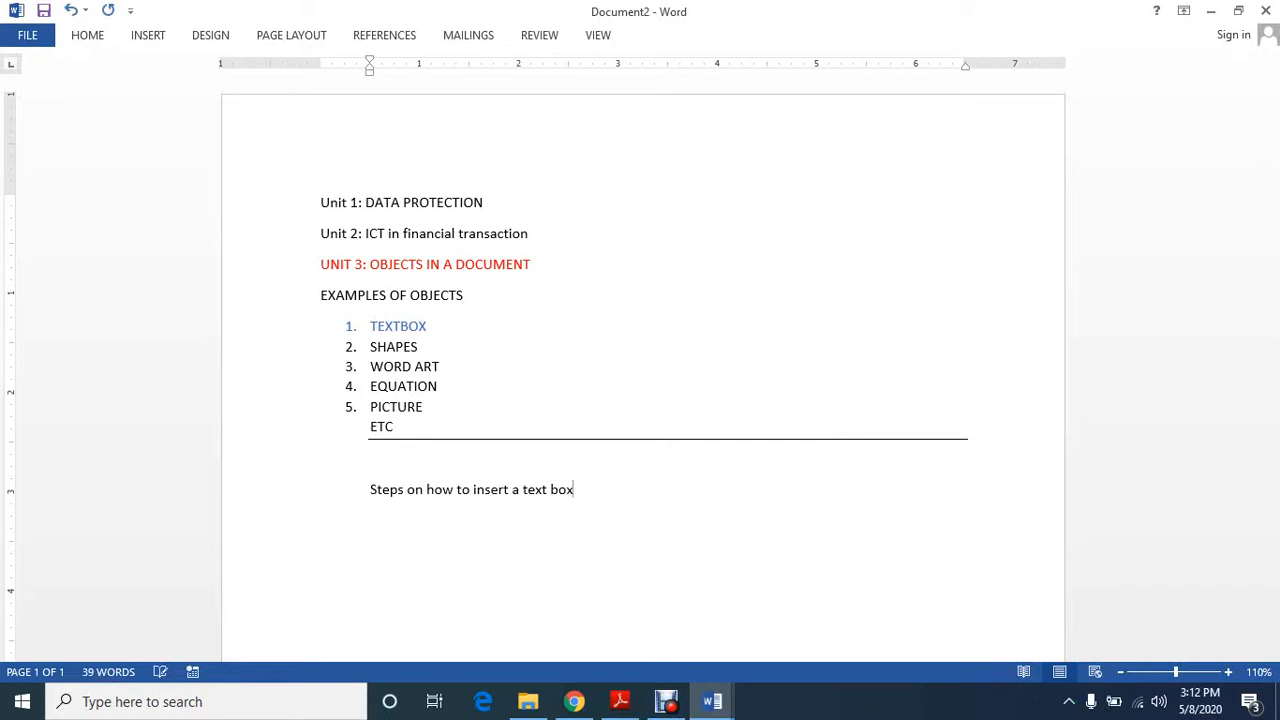
Start a numbered list under the text box heading with "Insert" as item 1, and begin item 2
{"action": "key", "text": "Return"}
{"action": "type", "text": "1."}
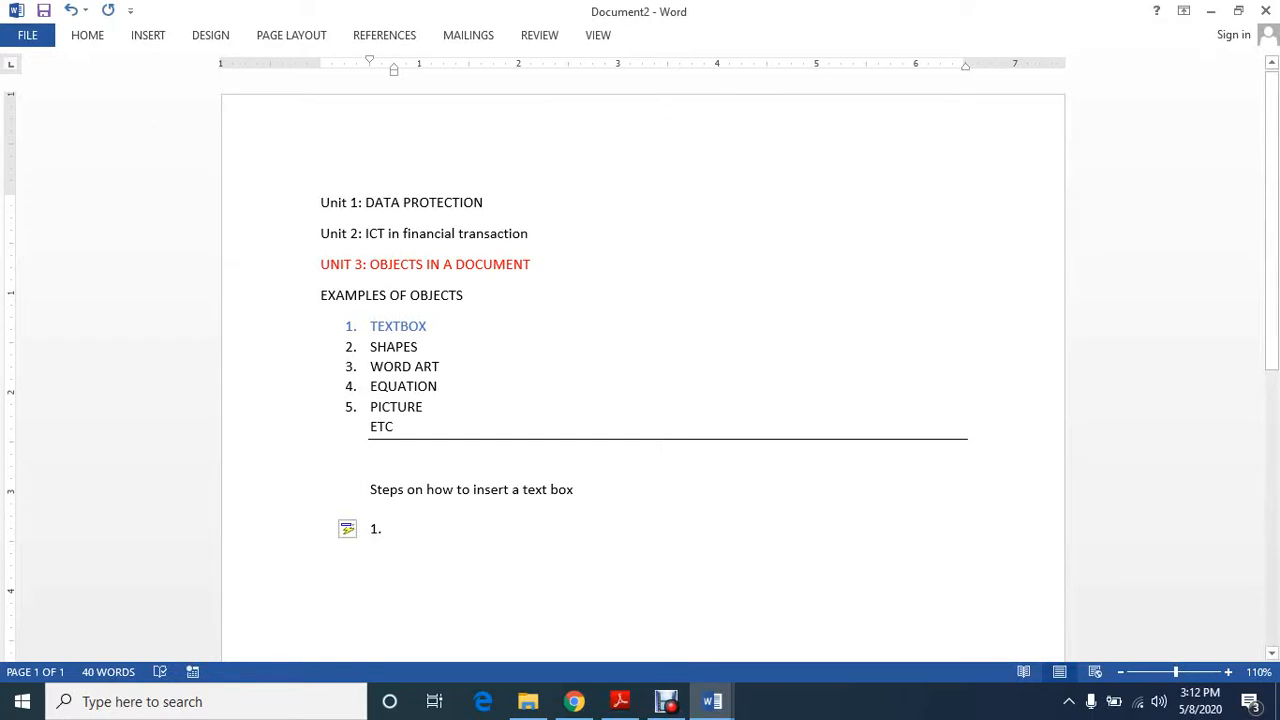
{"action": "type", "text": "insert"}
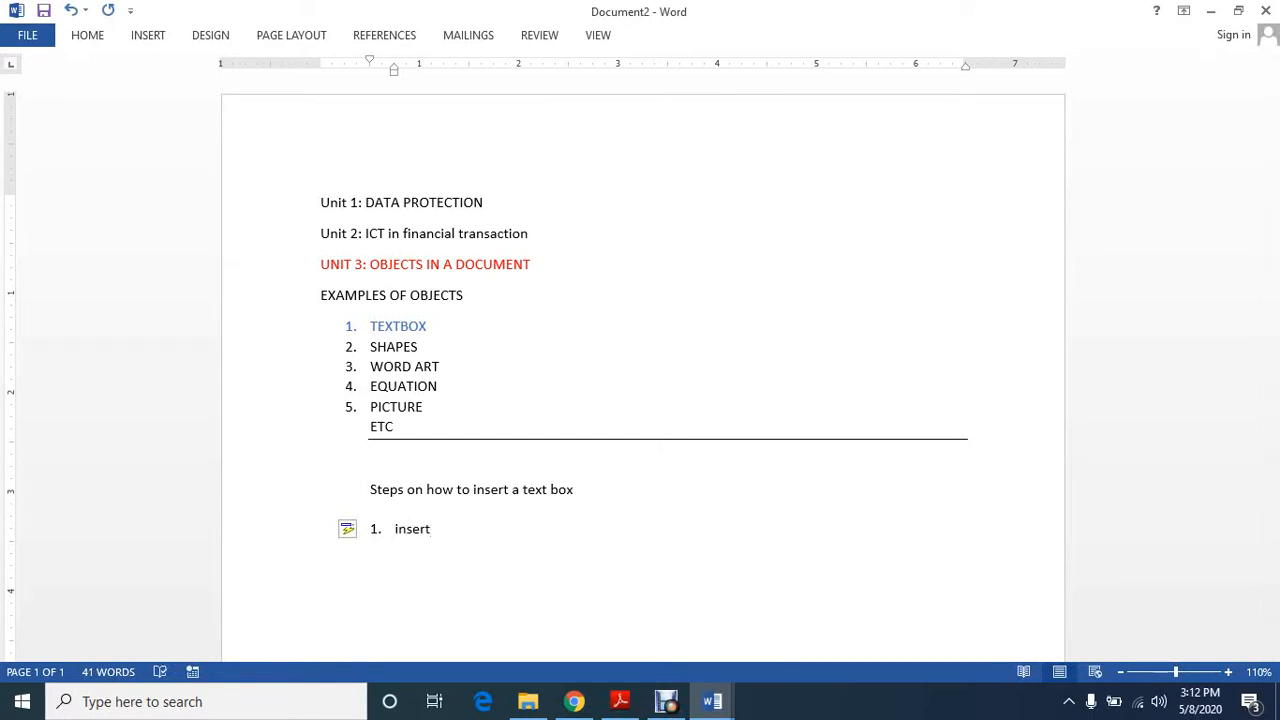
{"action": "key", "text": "Return"}
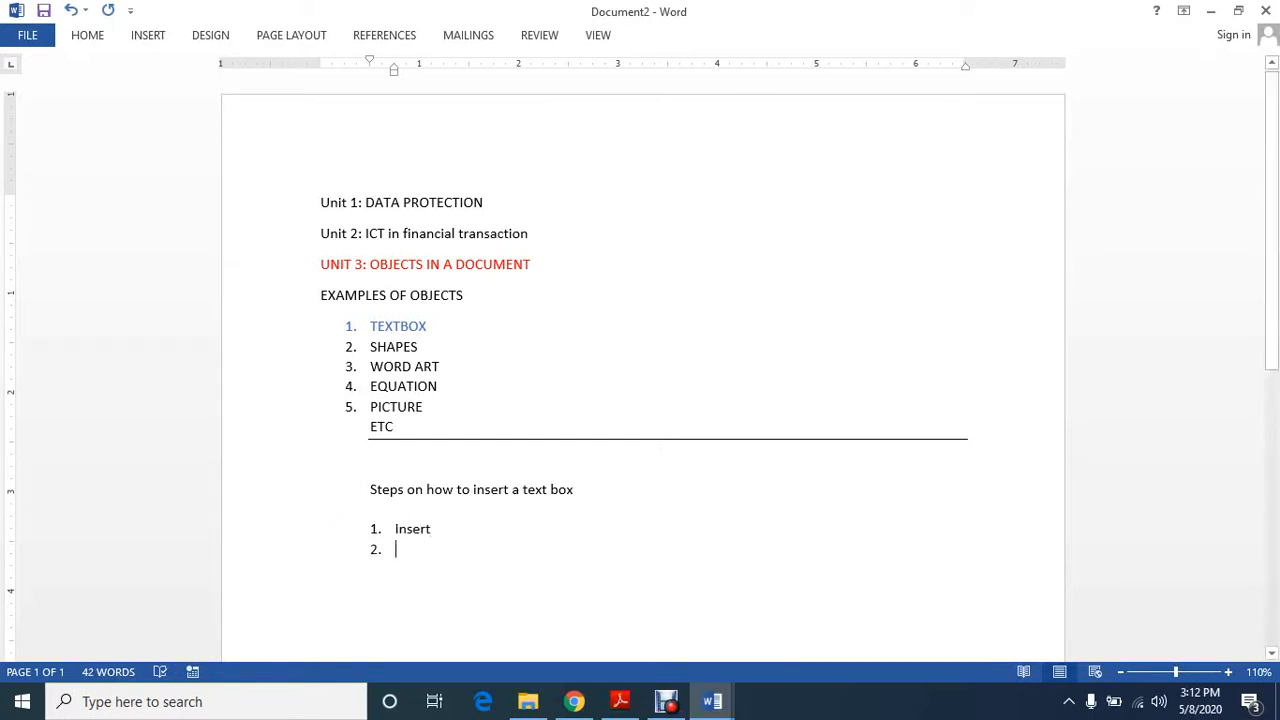
{"action": "left_click", "coordinate": [148, 35]}
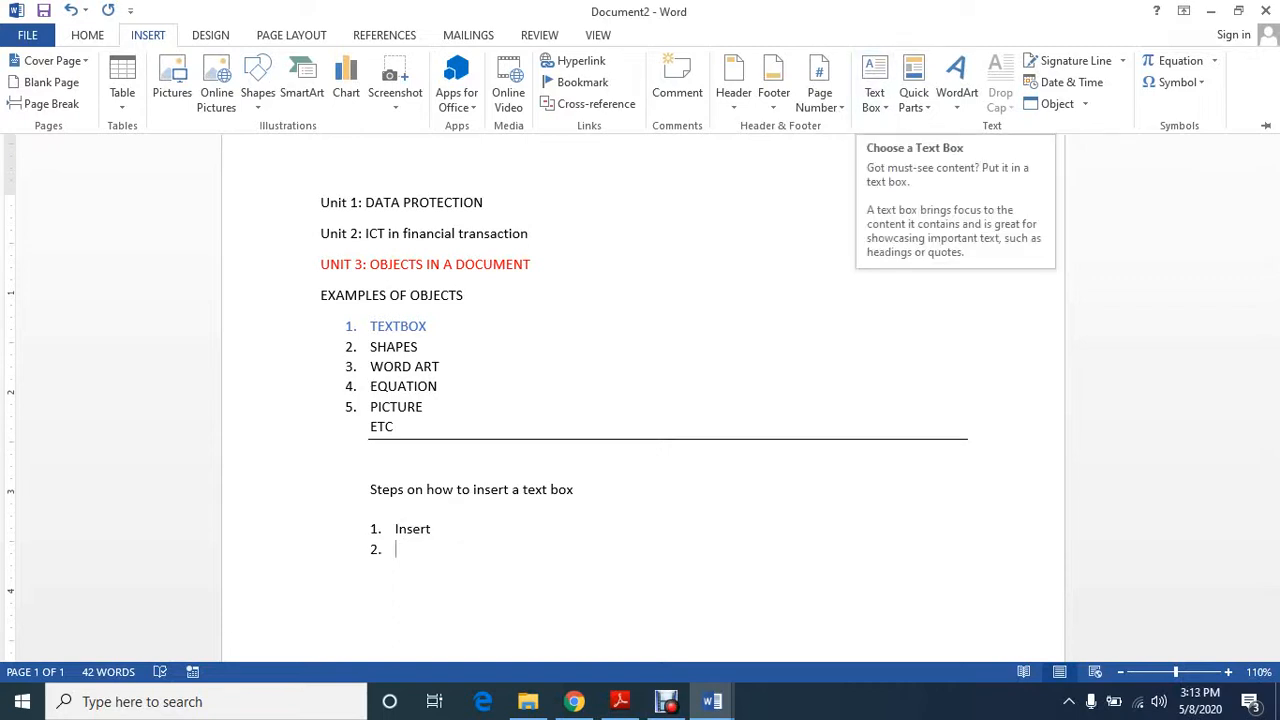
{"action": "left_click", "coordinate": [148, 35]}
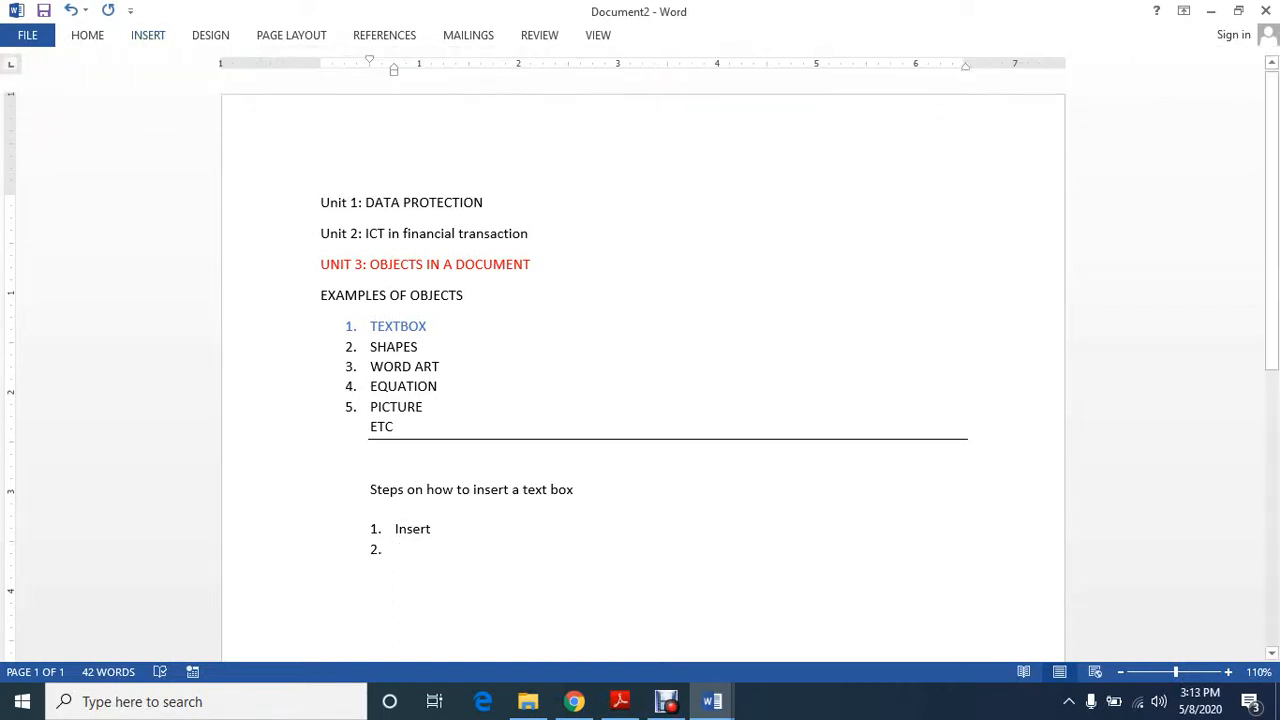
Enter "Click textbox" as item 2 of the numbered list and begin item 3
{"action": "type", "text": "Click "}
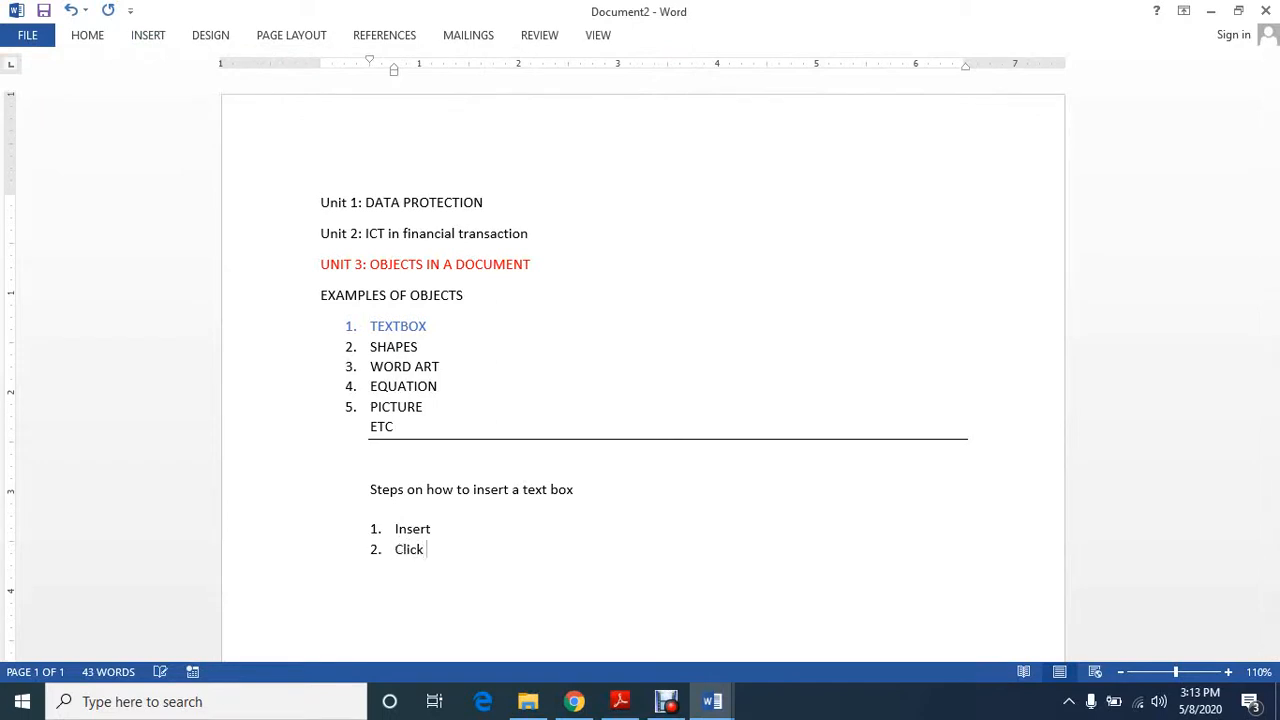
{"action": "type", "text": "textbox"}
{"action": "key", "text": "Return"}
Draw a text box about 2.09 inches wide directly below the numbered list
{"action": "left_click", "coordinate": [147, 35]}
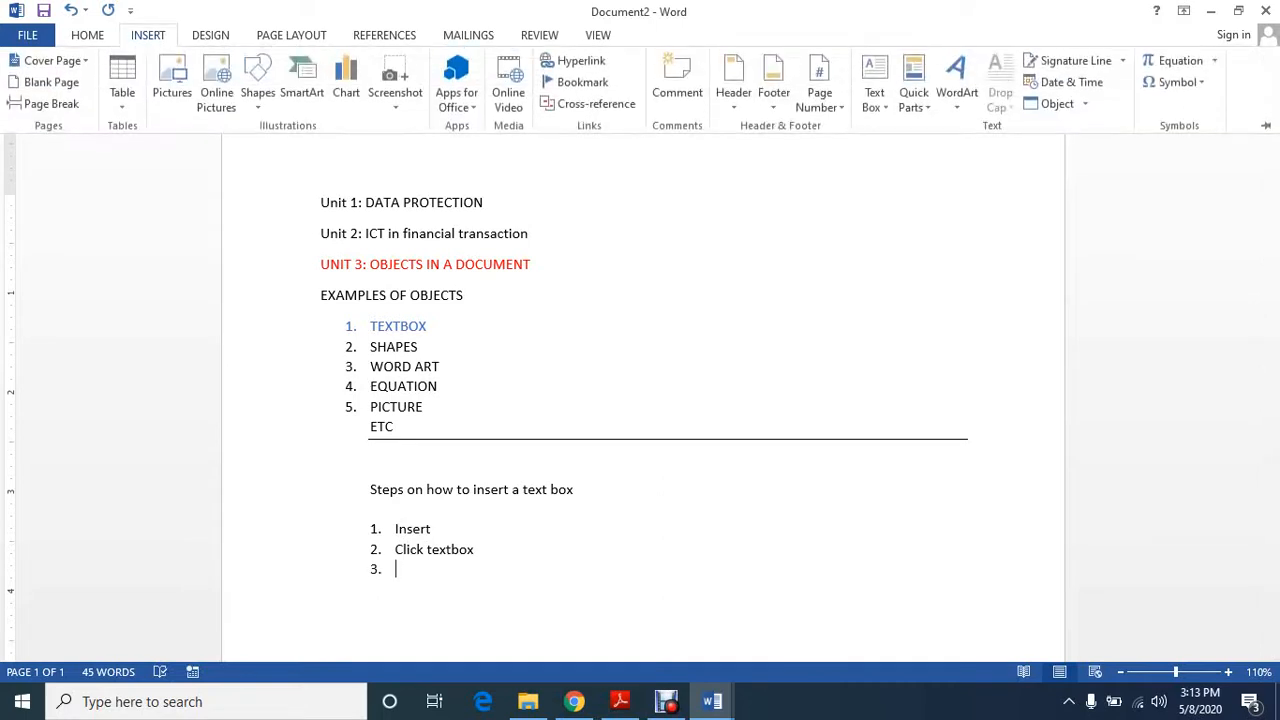
{"action": "left_click", "coordinate": [874, 88]}
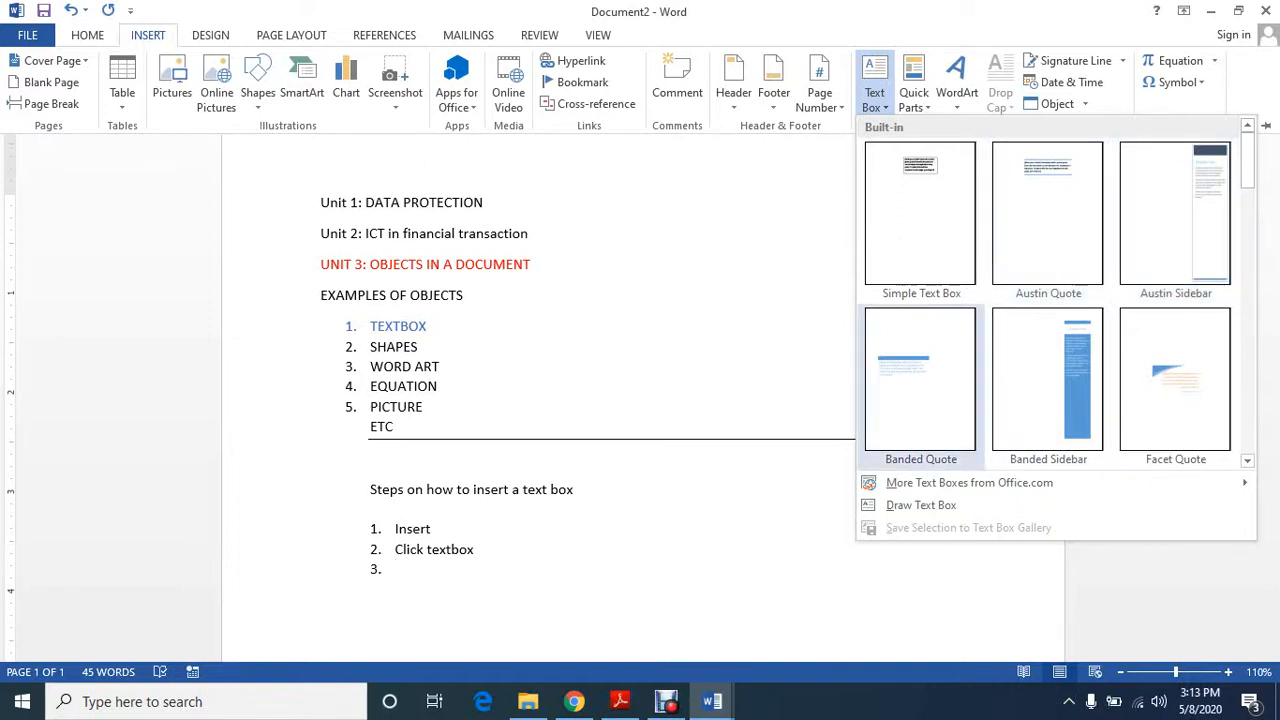
{"action": "mouse_move", "coordinate": [969, 482]}
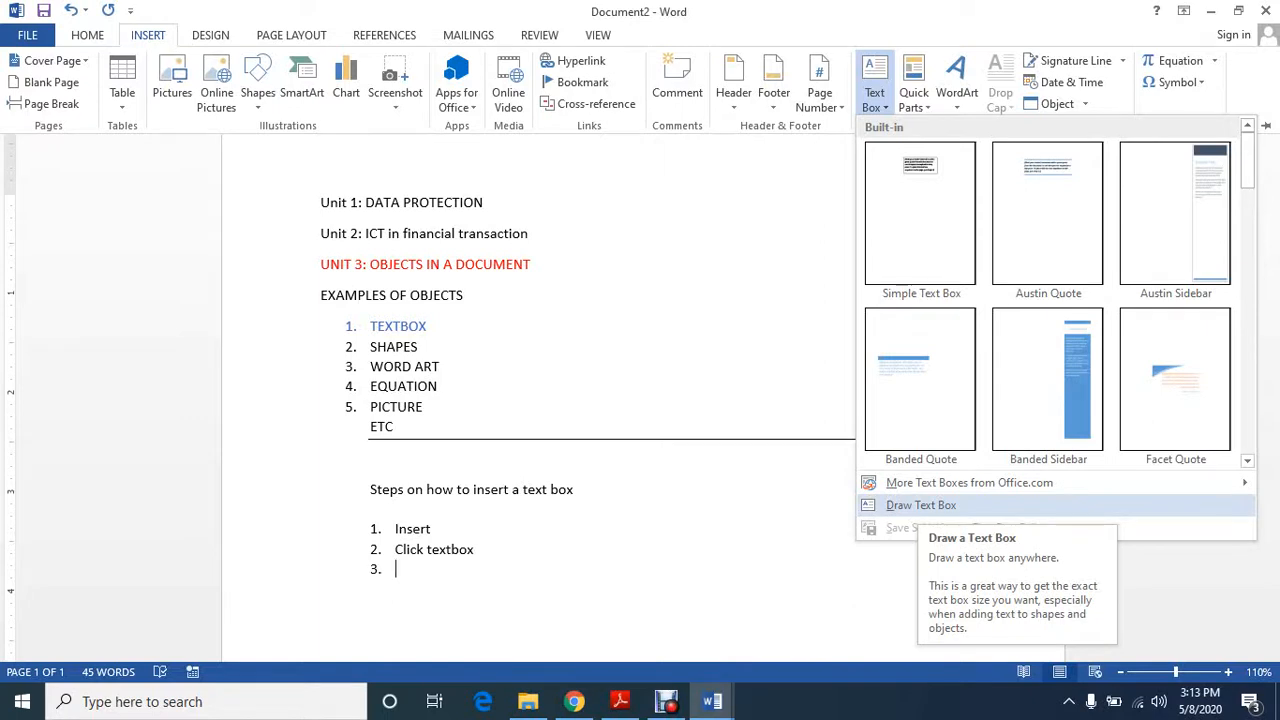
{"action": "left_click", "coordinate": [921, 505]}
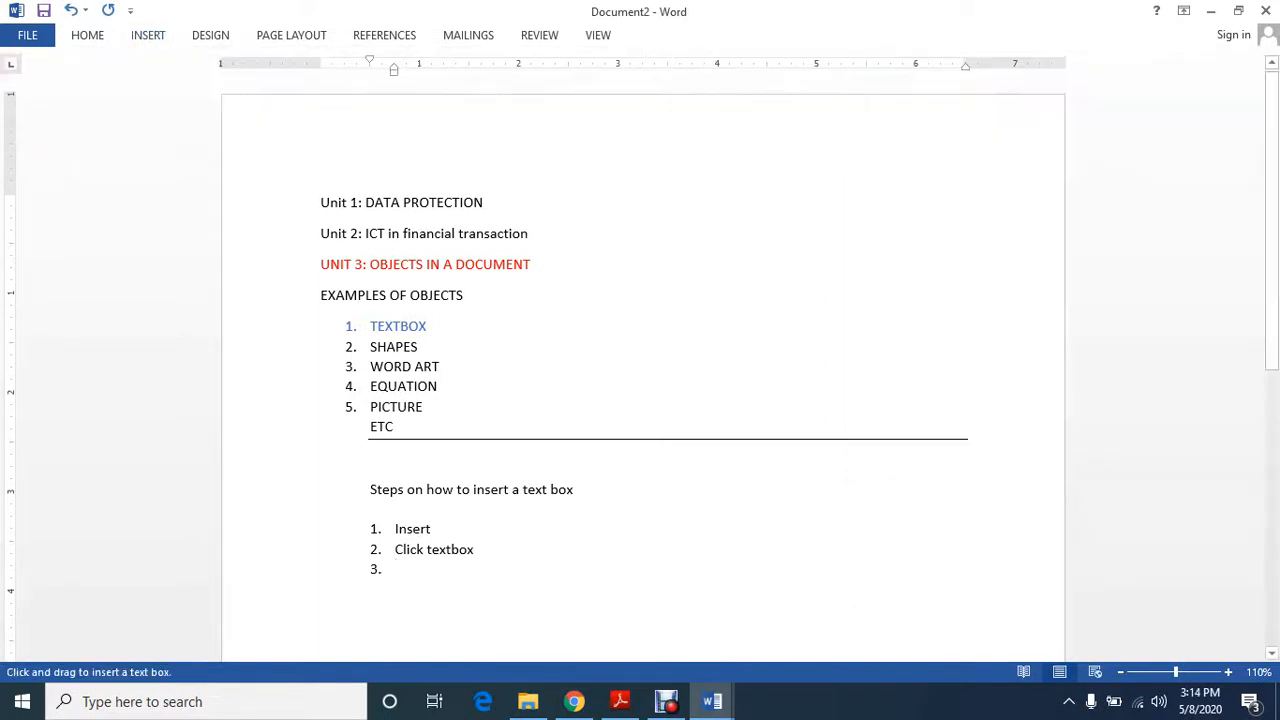
{"action": "mouse_move", "coordinate": [369, 588]}
{"action": "left_mouse_down"}
{"action": "mouse_move", "coordinate": [523, 643]}
{"action": "mouse_move", "coordinate": [509, 391]}
{"action": "mouse_move", "coordinate": [529, 444]}
{"action": "mouse_move", "coordinate": [576, 459]}
{"action": "left_mouse_up"}
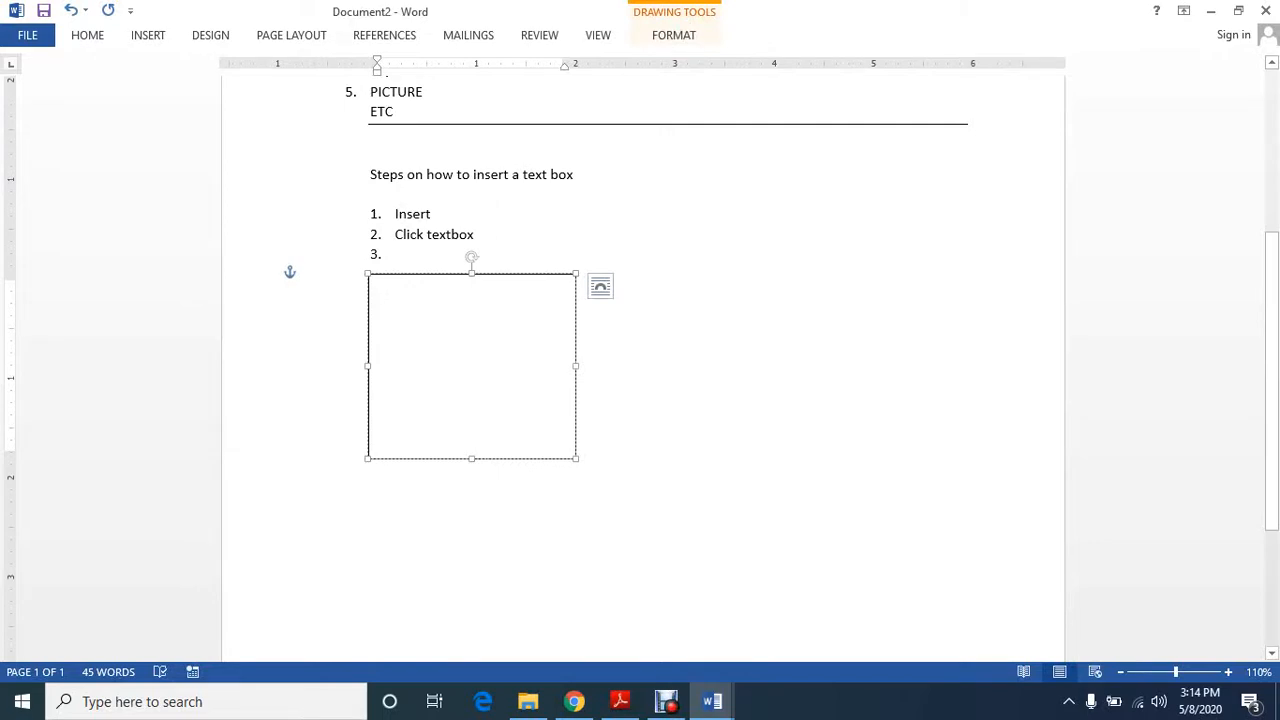
Enter "IFAT is helping student to study from internet." in the text box and start a new paragraph
{"action": "type", "text": "IFA"}
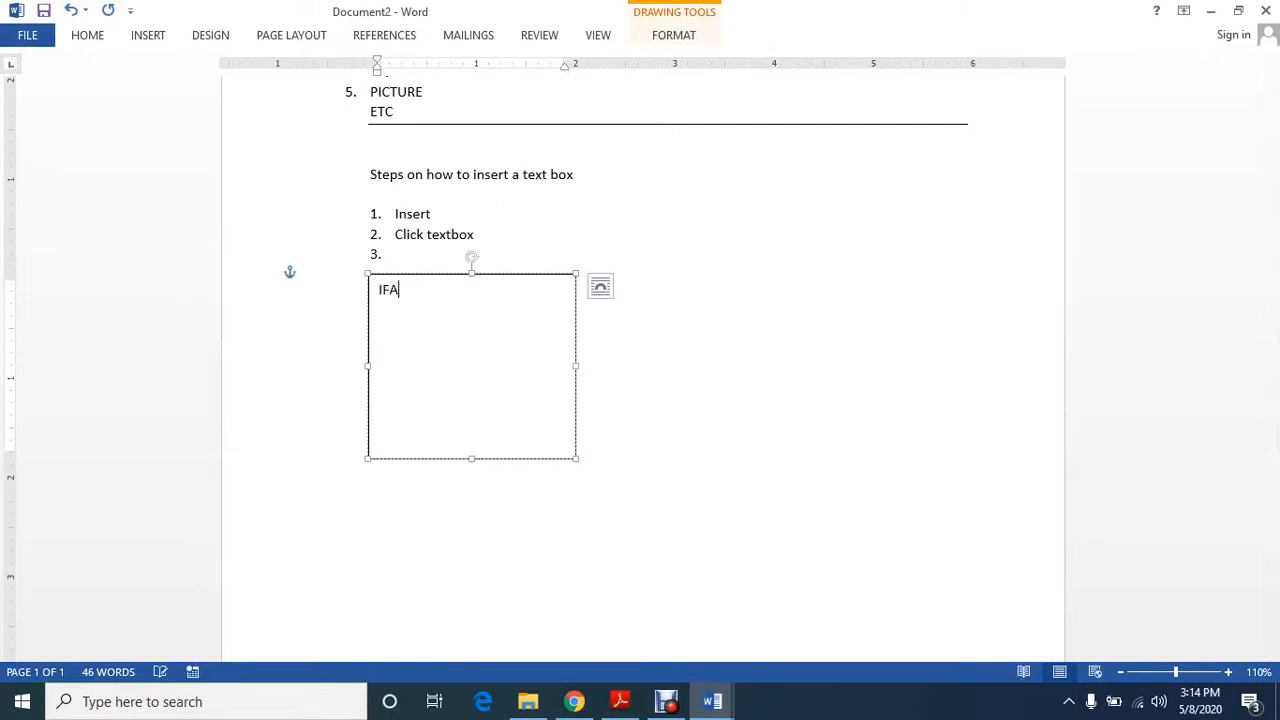
{"action": "type", "text": "T is helping st"}
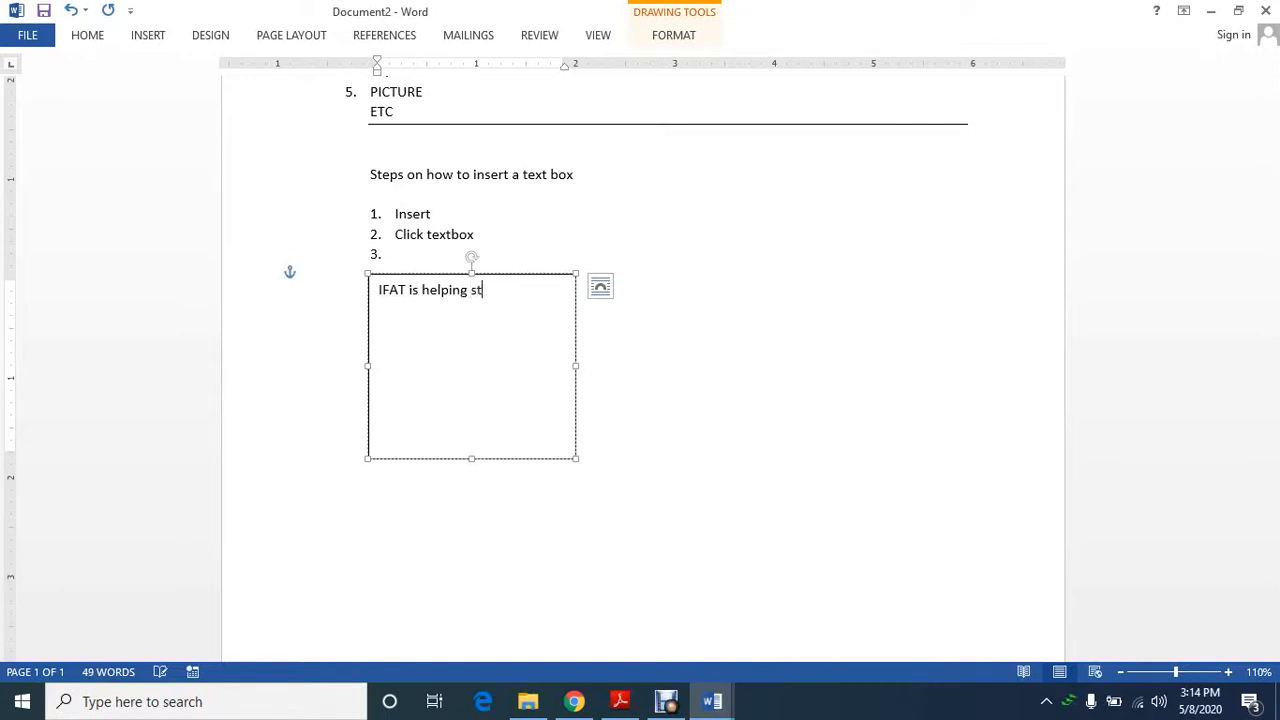
{"action": "type", "text": "udent to stu"}
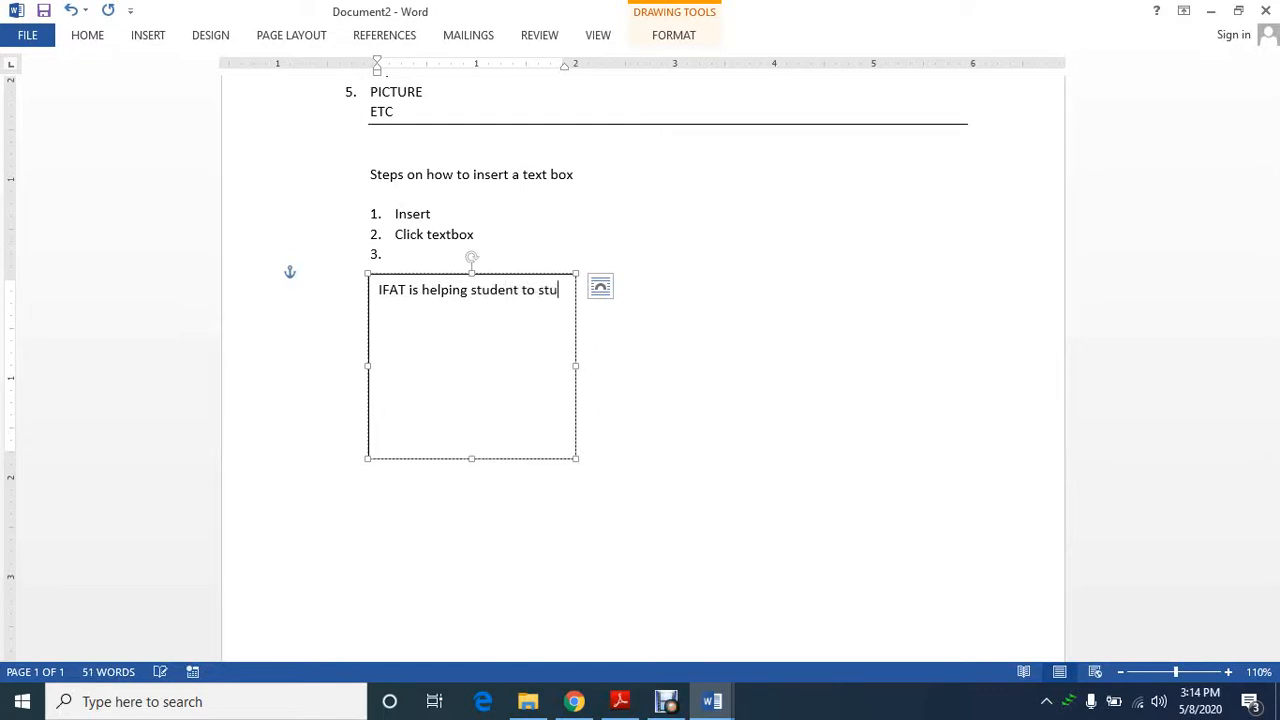
{"action": "type", "text": "dy fr"}
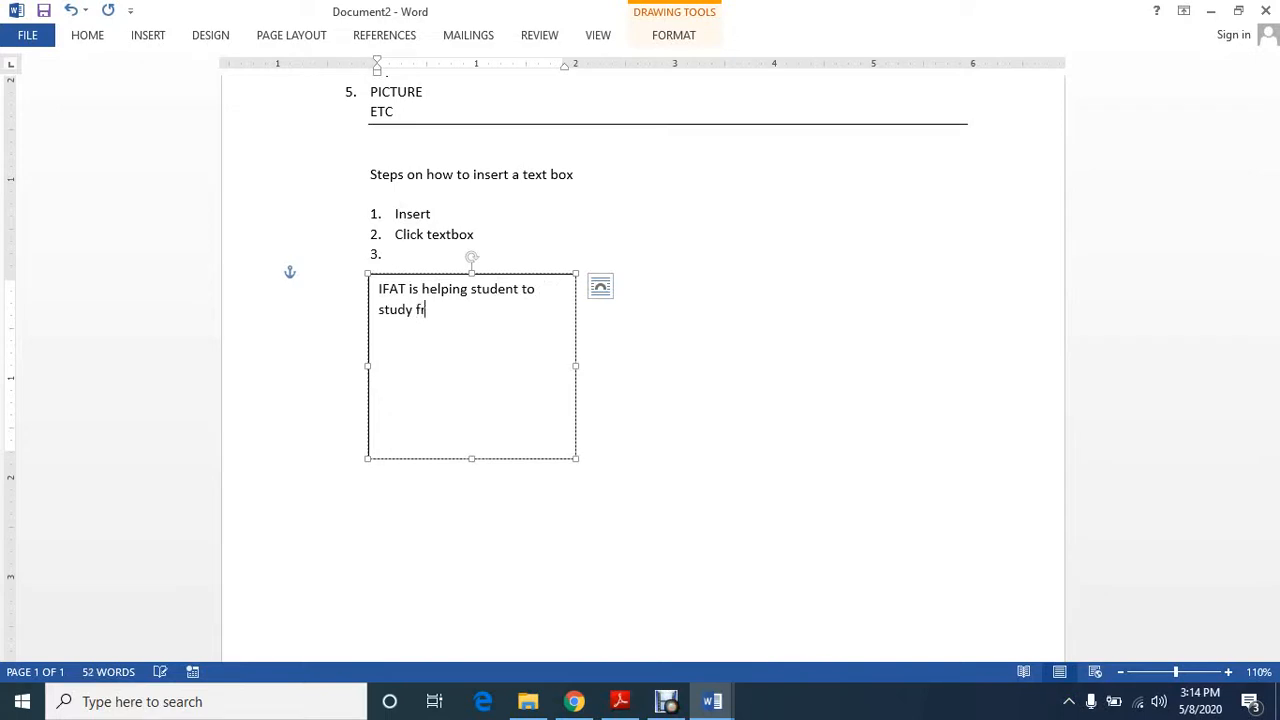
{"action": "type", "text": "om internet."}
{"action": "key", "text": "Return"}
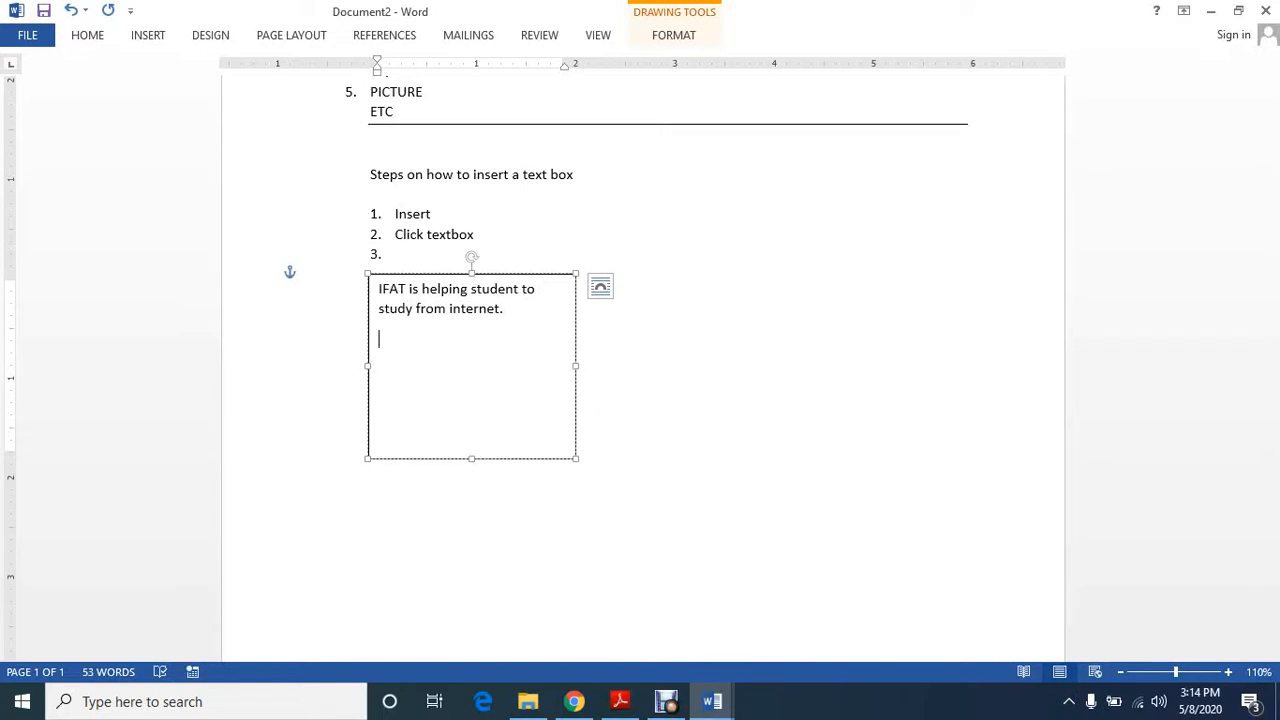
Add "This is important because the students will gain more skills without the interaction of a teacher" as the text box's second paragraph
{"action": "type", "text": "This is important because "}
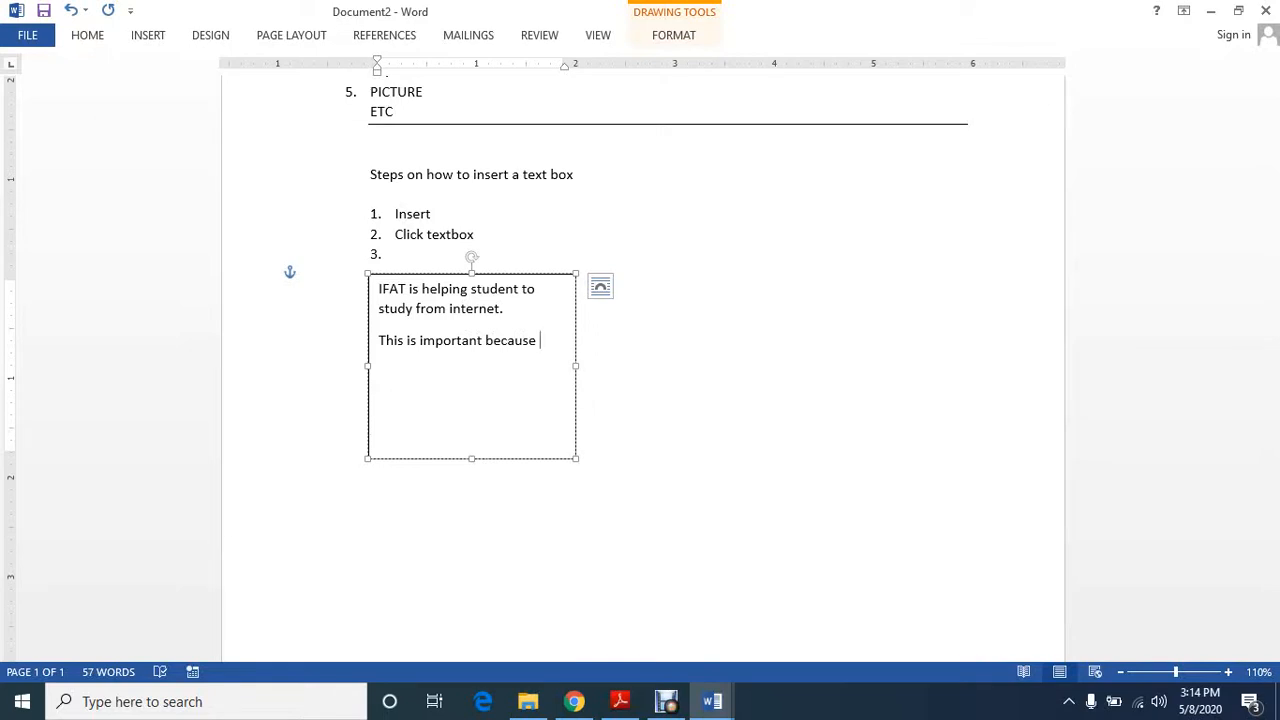
{"action": "type", "text": "the stud"}
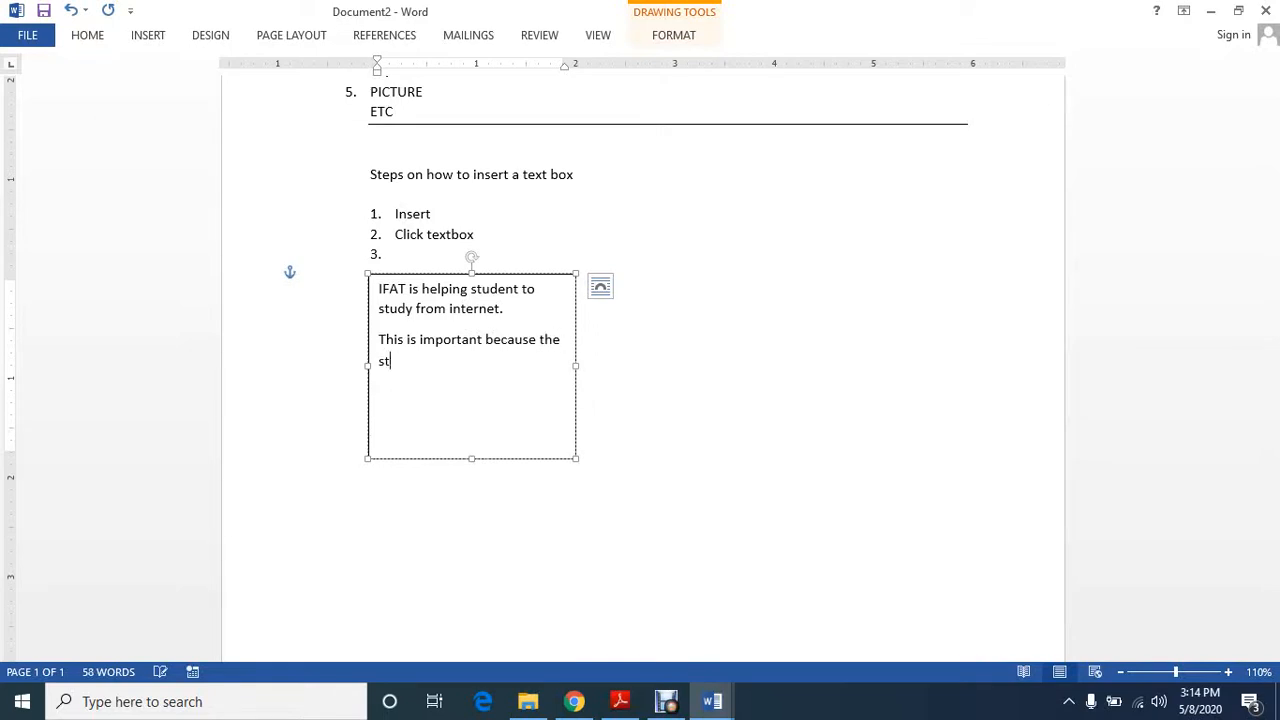
{"action": "type", "text": "ents will gain more "}
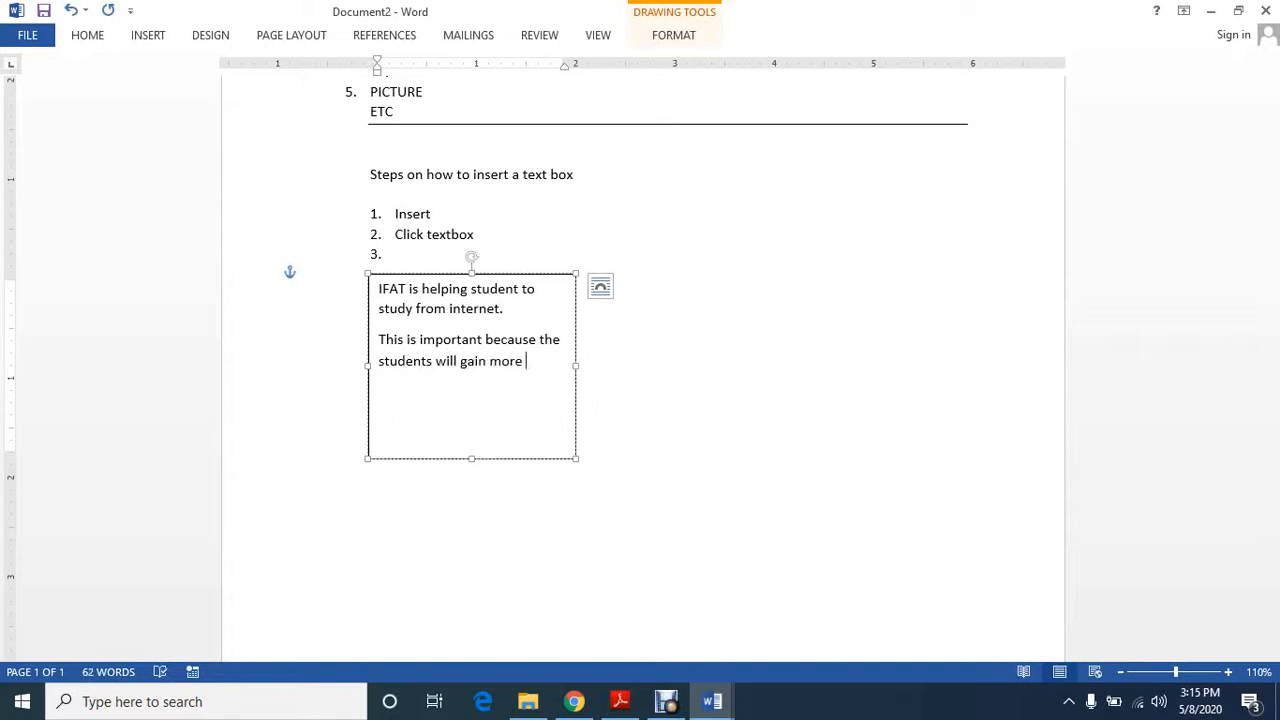
{"action": "type", "text": "skills wi"}
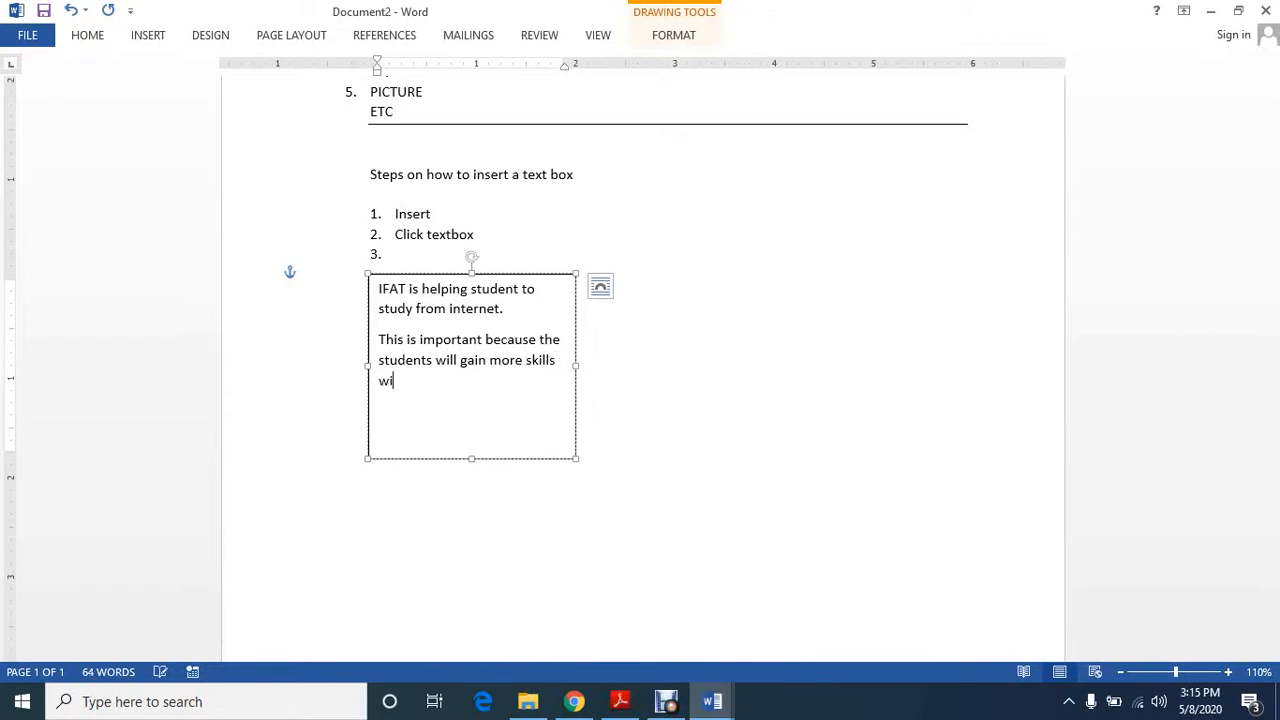
{"action": "type", "text": "thout the interaction o"}
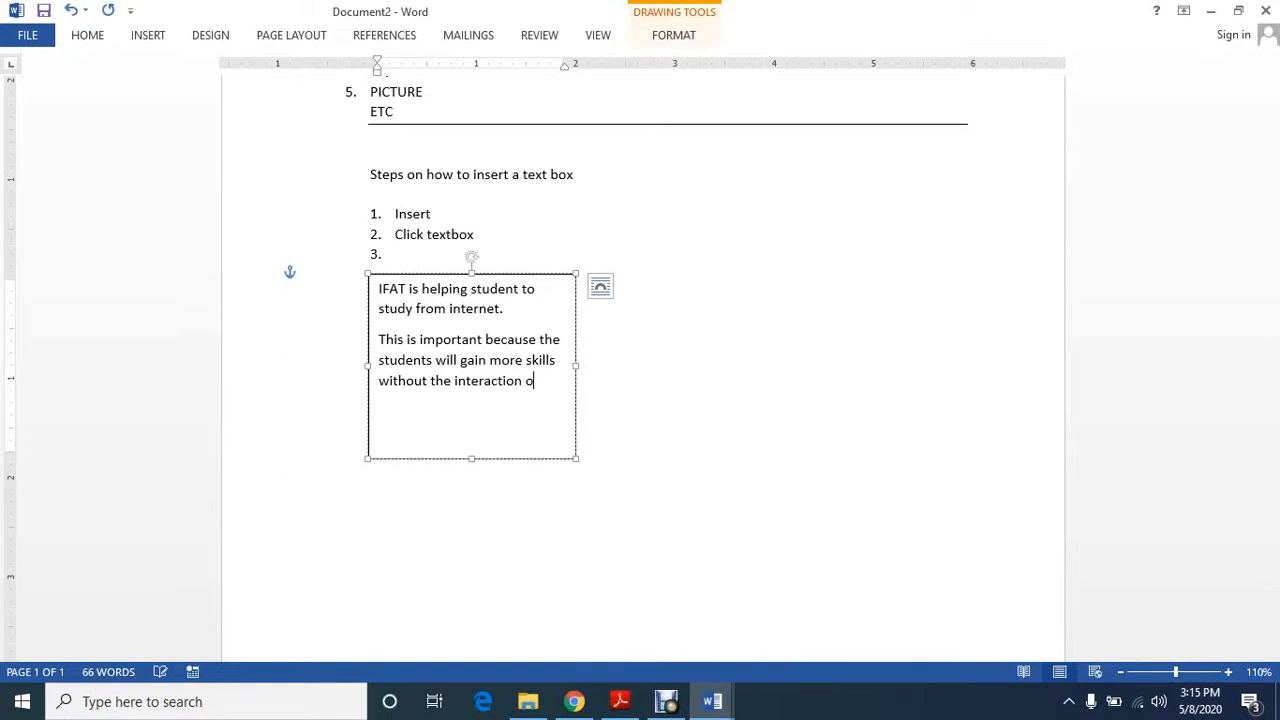
{"action": "type", "text": "f a teacher"}
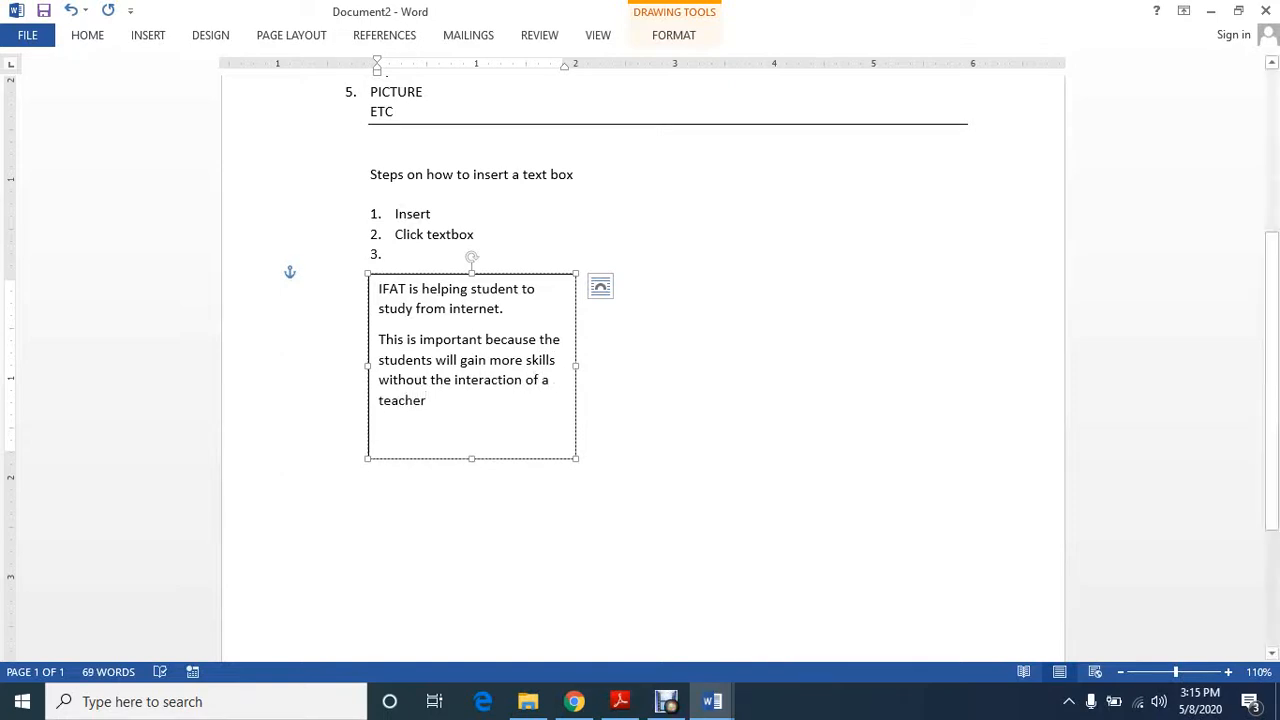
Shorten the text box to about 1.43 inches to fit its text, and remove the empty item 3 from the list above
{"action": "left_click", "coordinate": [321, 323]}
{"action": "left_click", "coordinate": [463, 338]}
{"action": "key", "text": "Escape"}
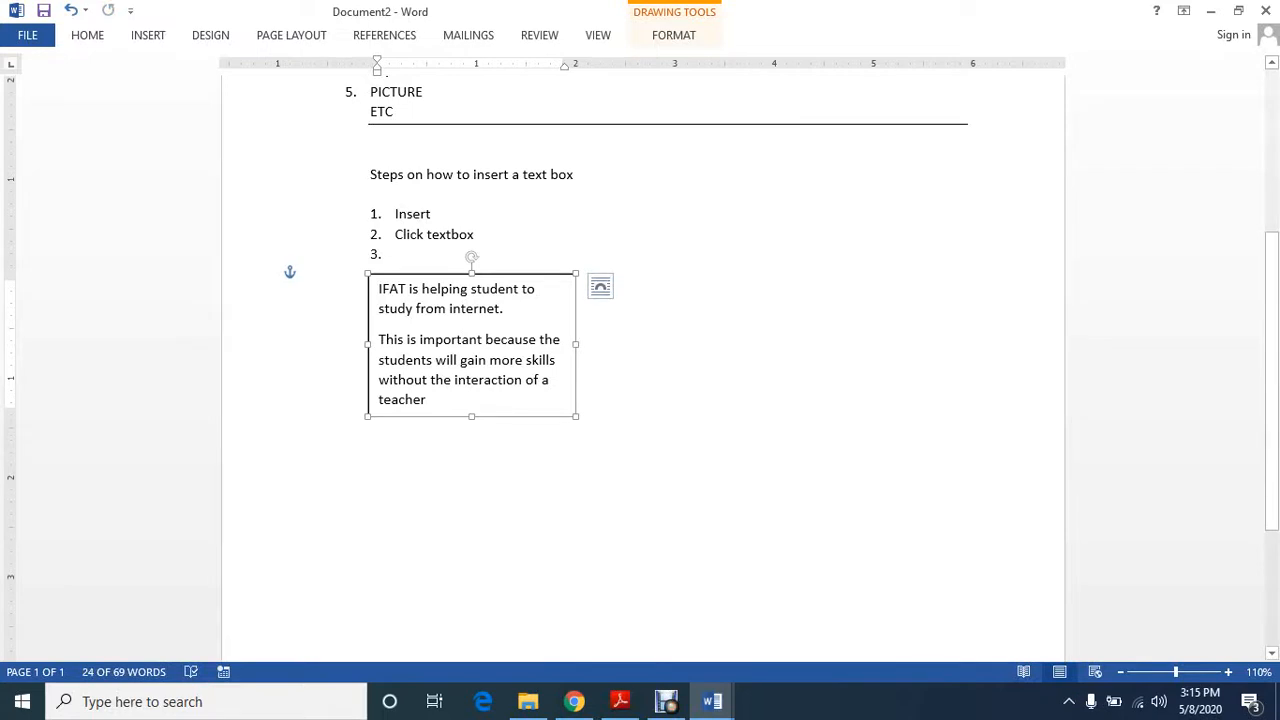
{"action": "left_click", "coordinate": [320, 323]}
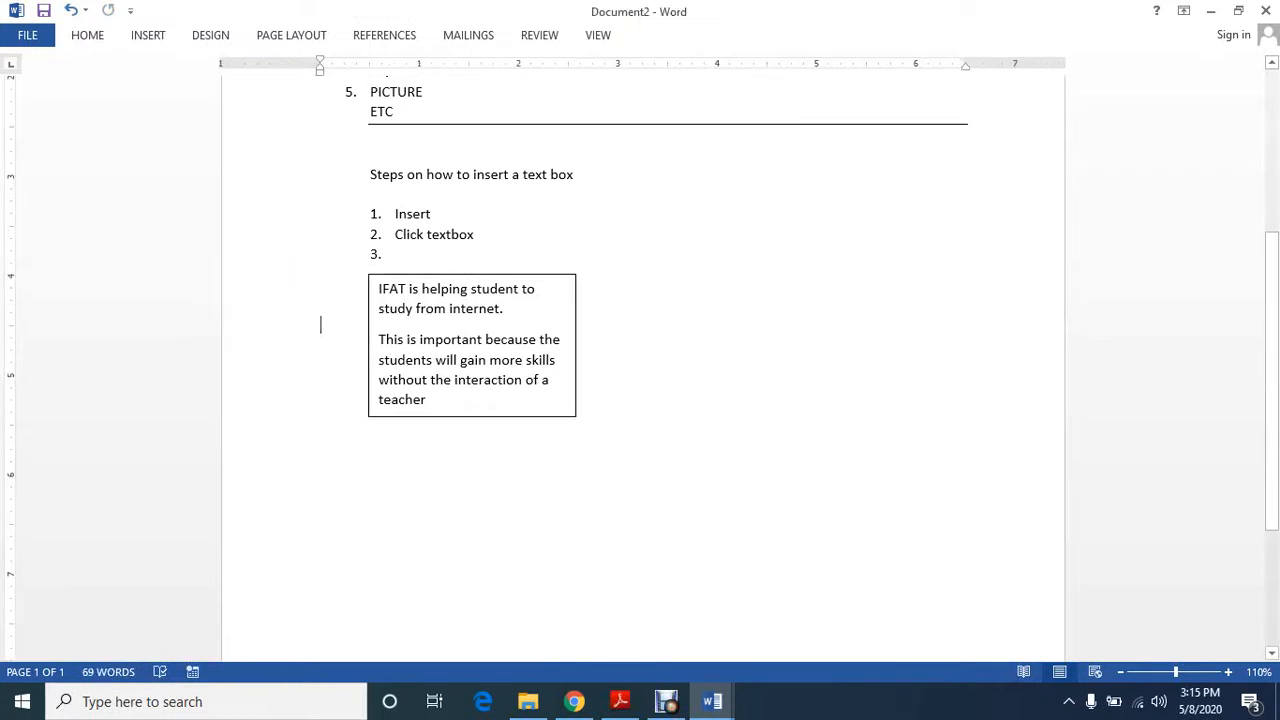
{"action": "left_click", "coordinate": [396, 254]}
{"action": "key", "text": "Return"}
Apply the orange gradient-filled shape style with white text to the text box
{"action": "left_click", "coordinate": [447, 330]}
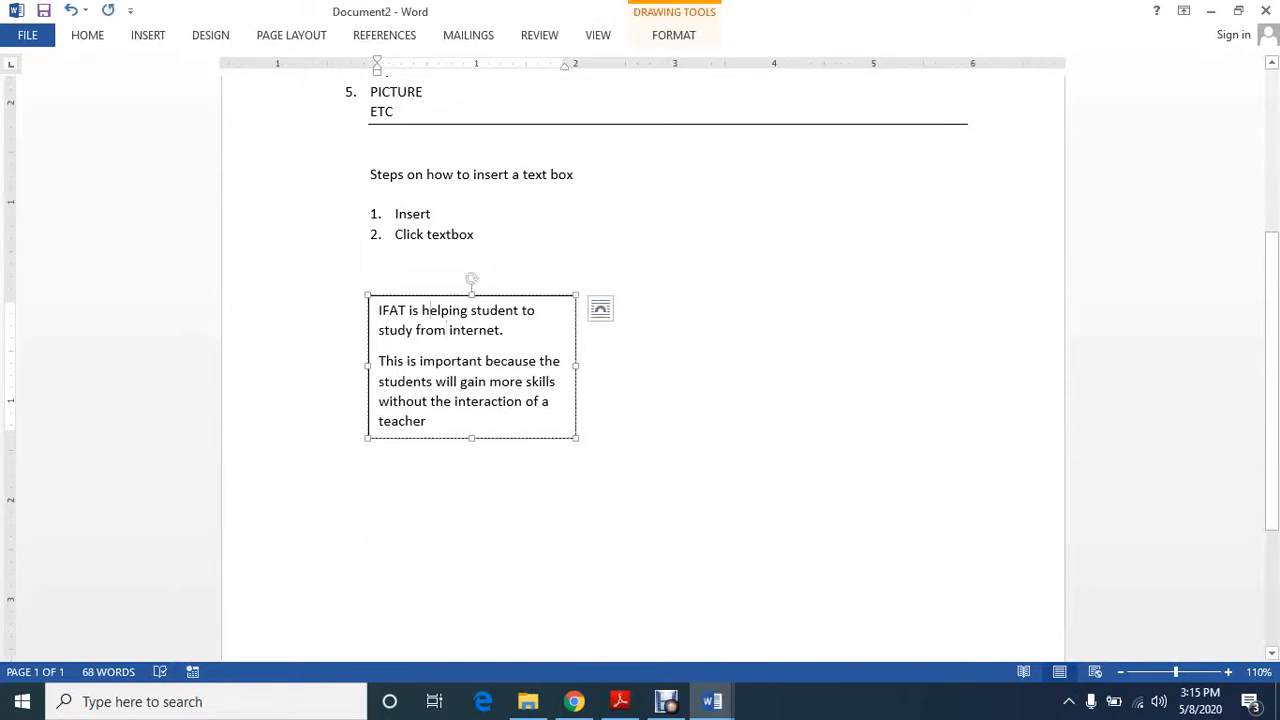
{"action": "left_click", "coordinate": [423, 310]}
{"action": "left_click", "coordinate": [674, 35]}
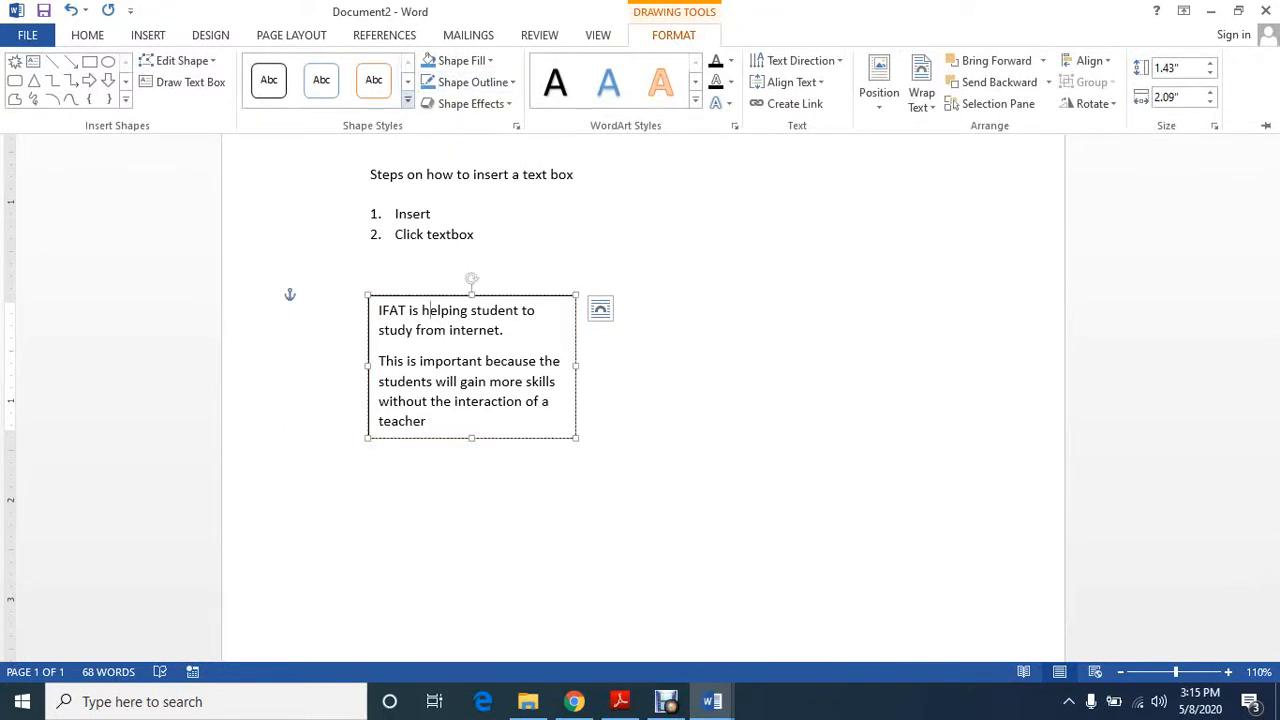
{"action": "left_click", "coordinate": [407, 100]}
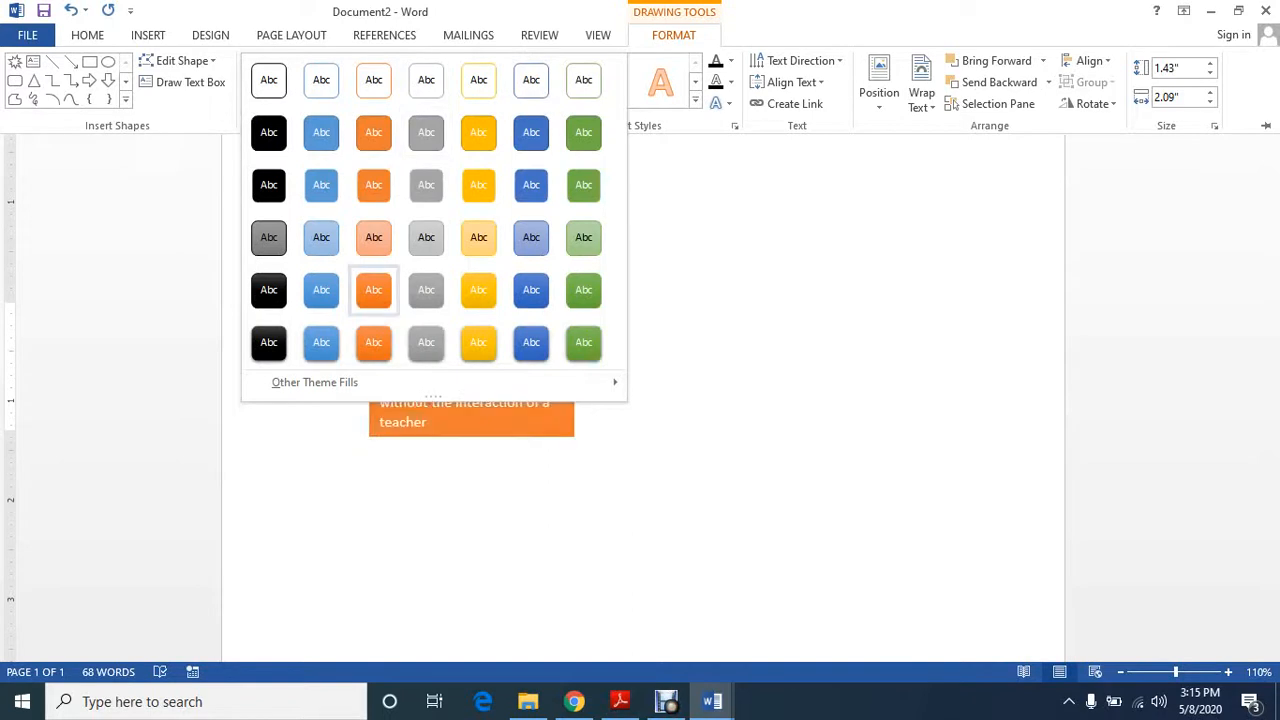
{"action": "left_click", "coordinate": [373, 289]}
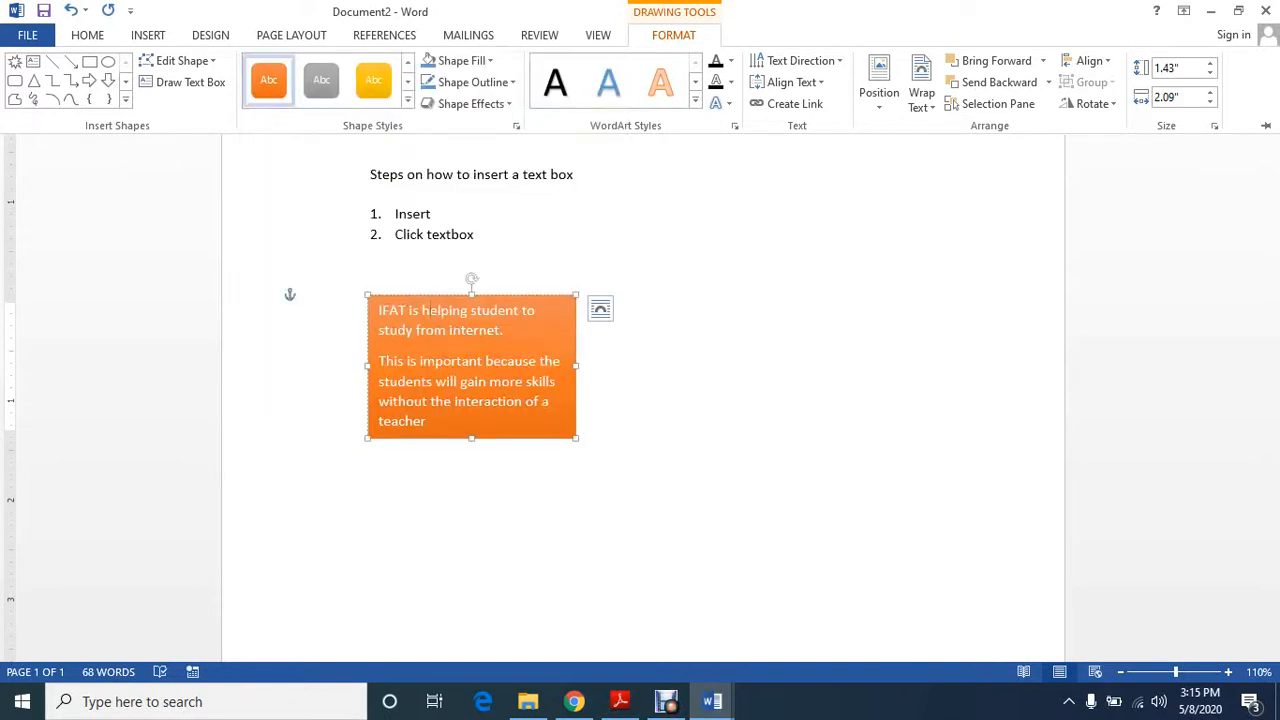
{"action": "key", "text": "ctrl+F1"}
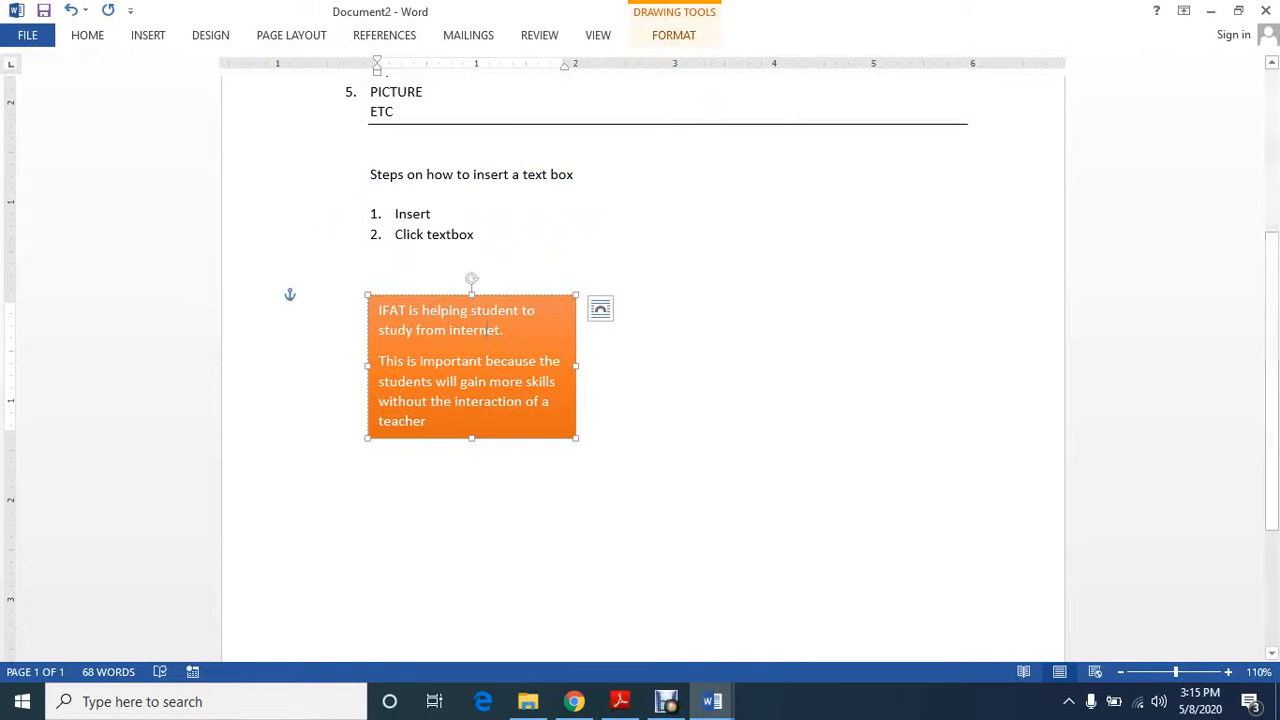
Set the orange text box's shape outline to Black, Text 1
{"action": "left_click", "coordinate": [674, 35]}
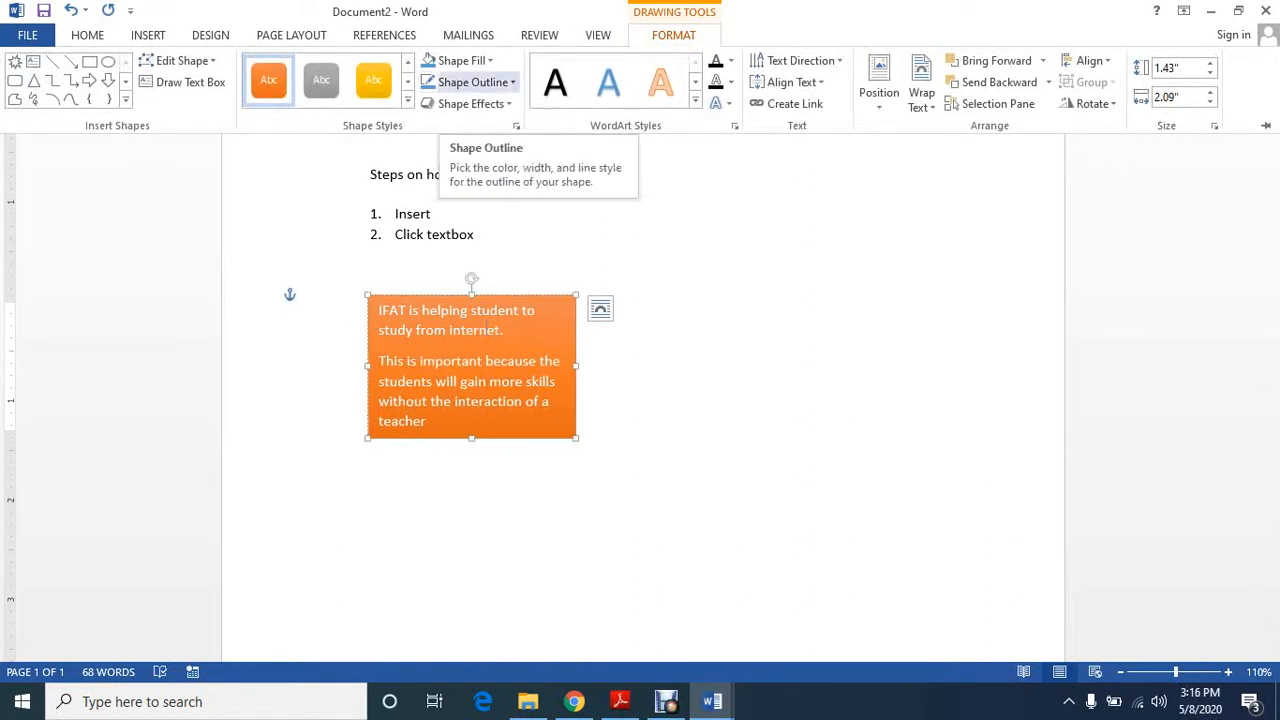
{"action": "left_click", "coordinate": [470, 82]}
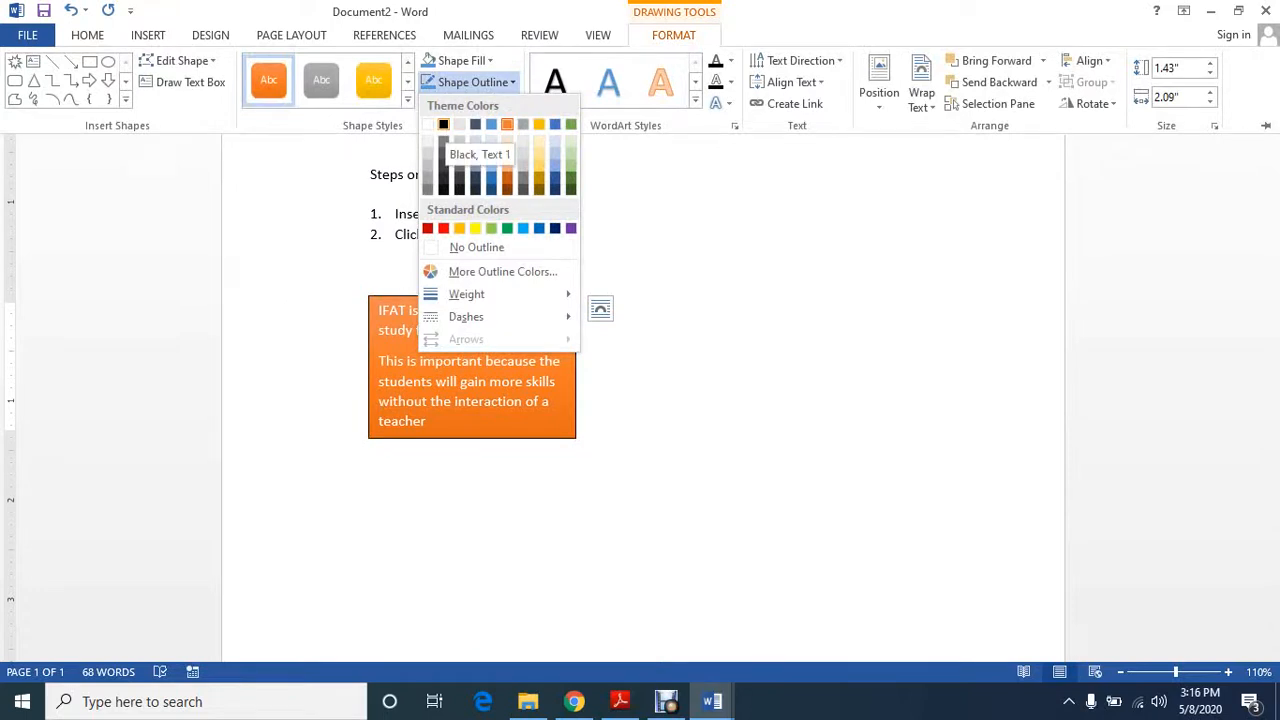
{"action": "left_click", "coordinate": [443, 124]}
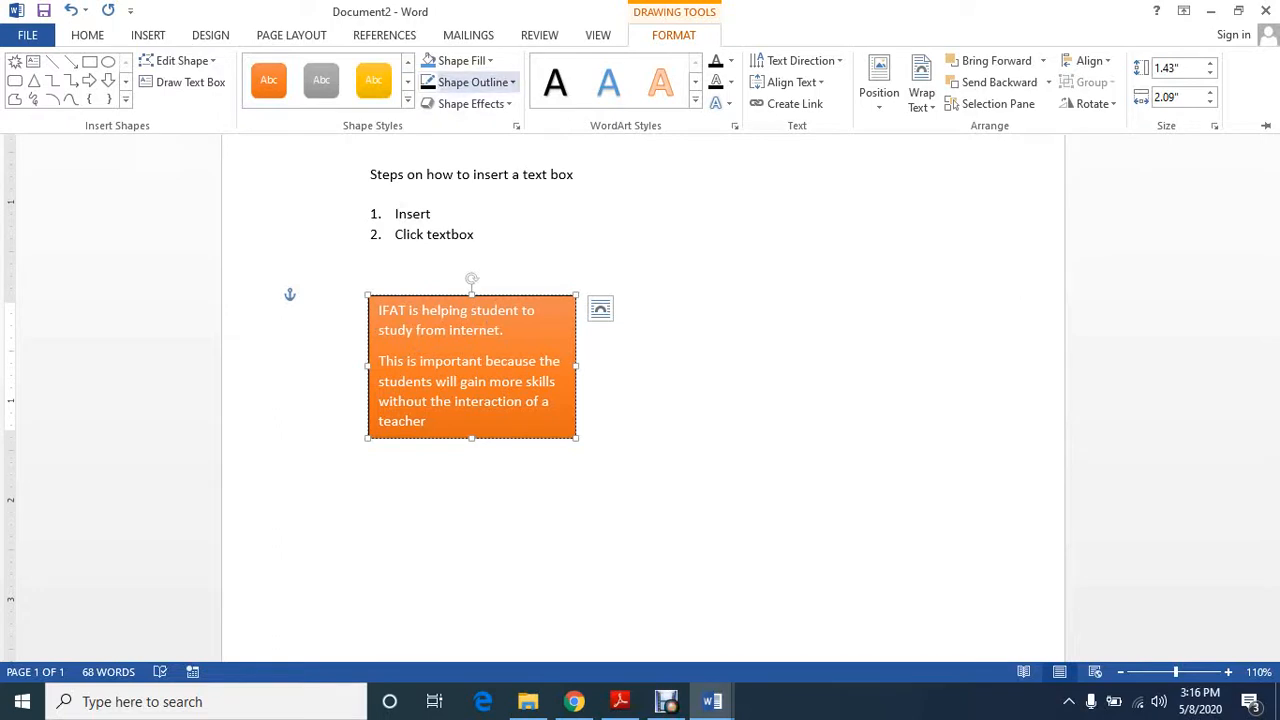
Apply the Bevel shape effect with sloping, angled edges to the orange text box and deselect it
{"action": "left_click", "coordinate": [470, 103]}
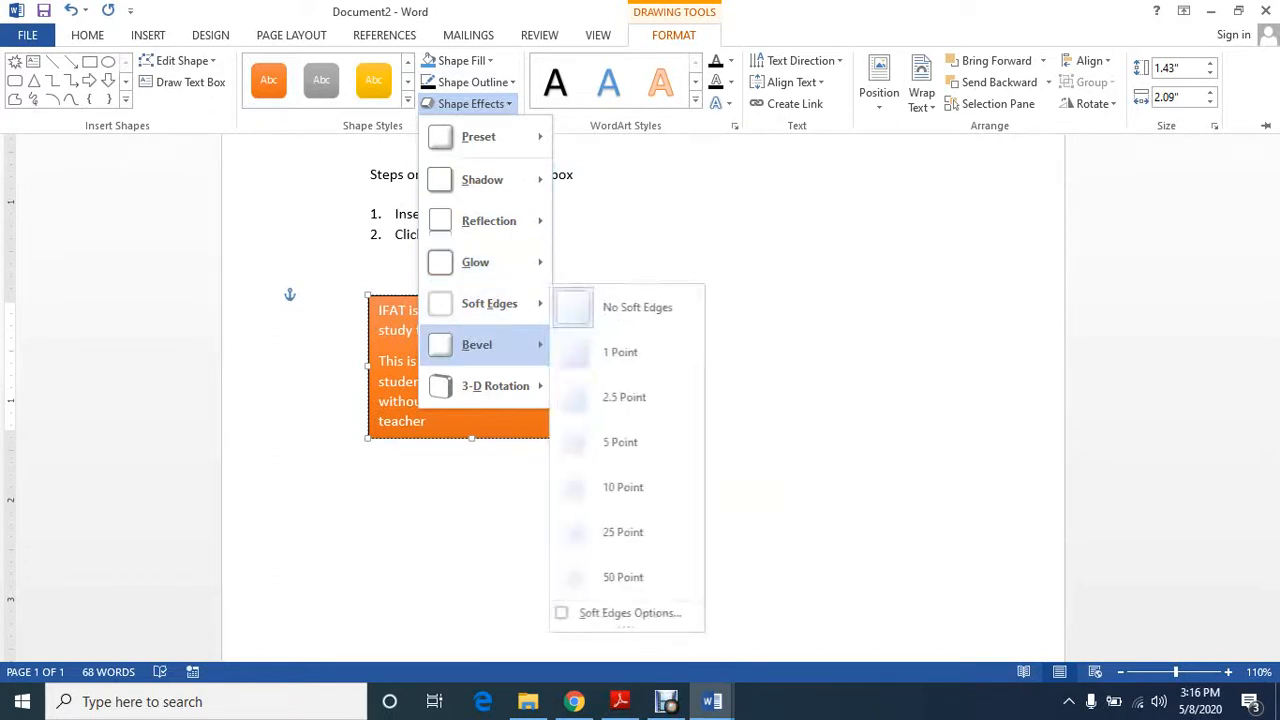
{"action": "mouse_move", "coordinate": [480, 344]}
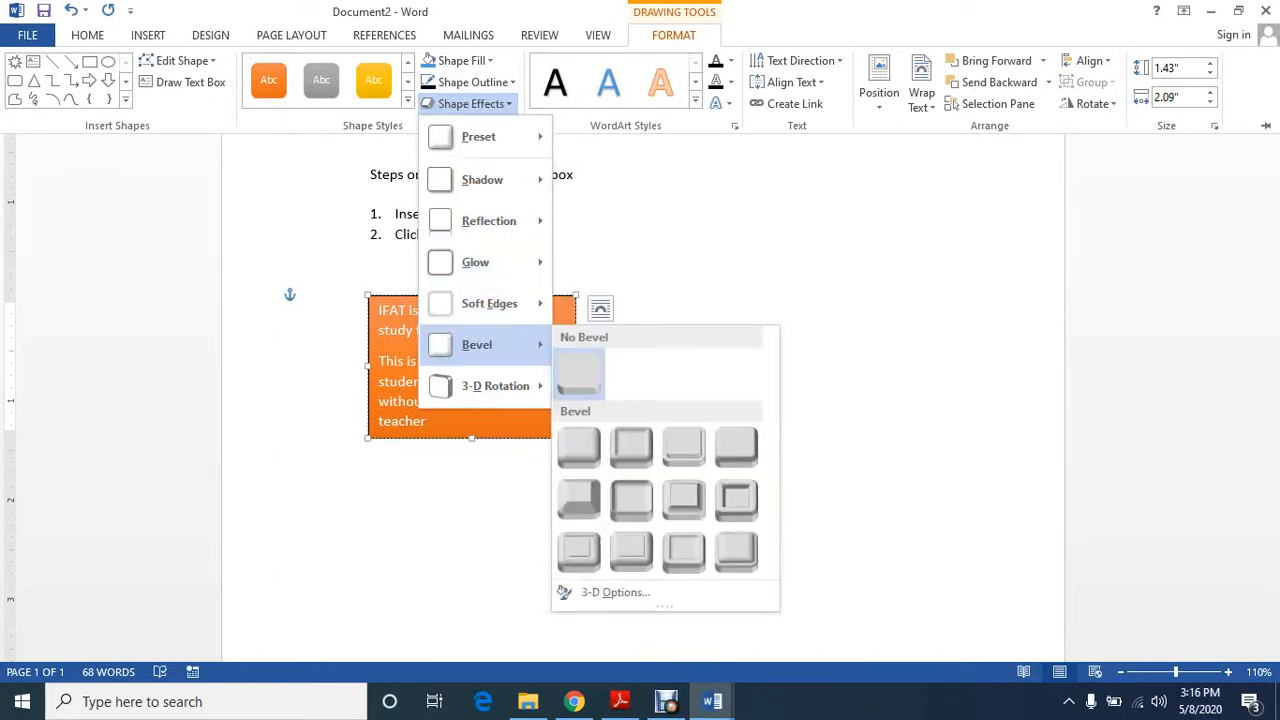
{"action": "mouse_move", "coordinate": [495, 385]}
{"action": "left_click", "coordinate": [579, 500]}
{"action": "left_click", "coordinate": [660, 500]}
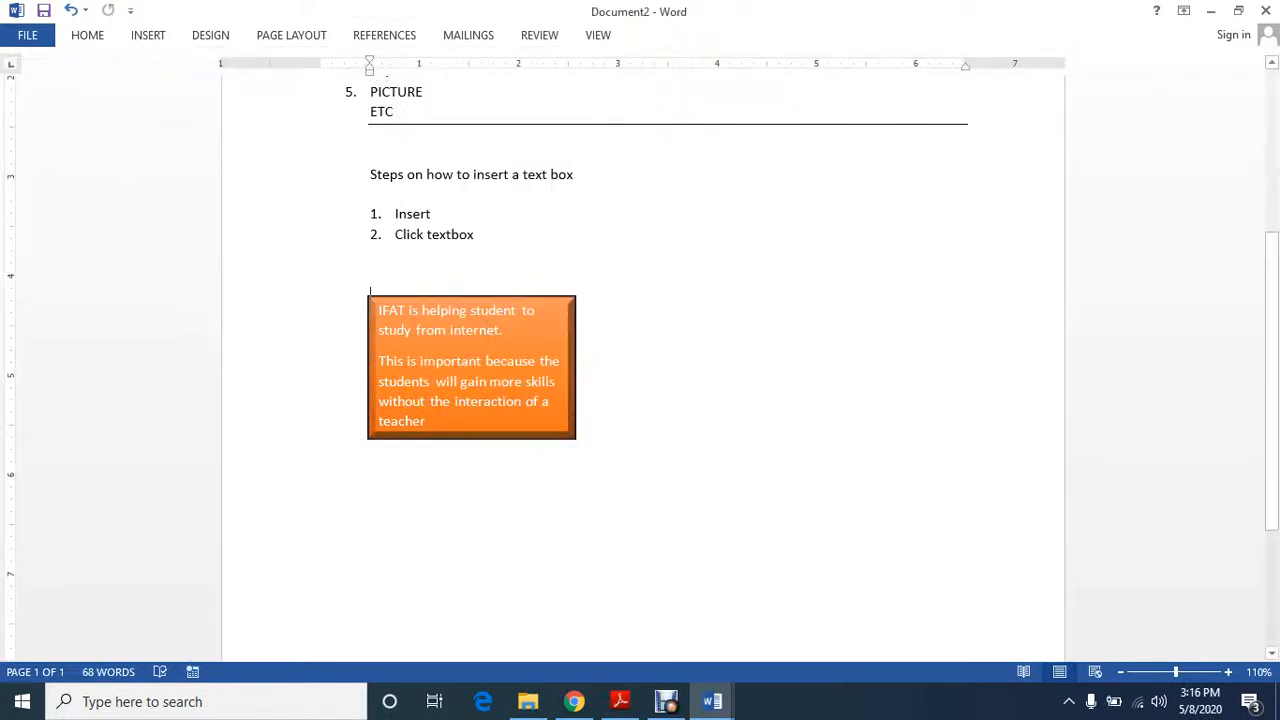
Remove the blank lines between list item 2 and the orange text box
{"action": "left_click", "coordinate": [370, 265]}
{"action": "key", "text": "BackSpace"}
{"action": "key", "text": "BackSpace"}
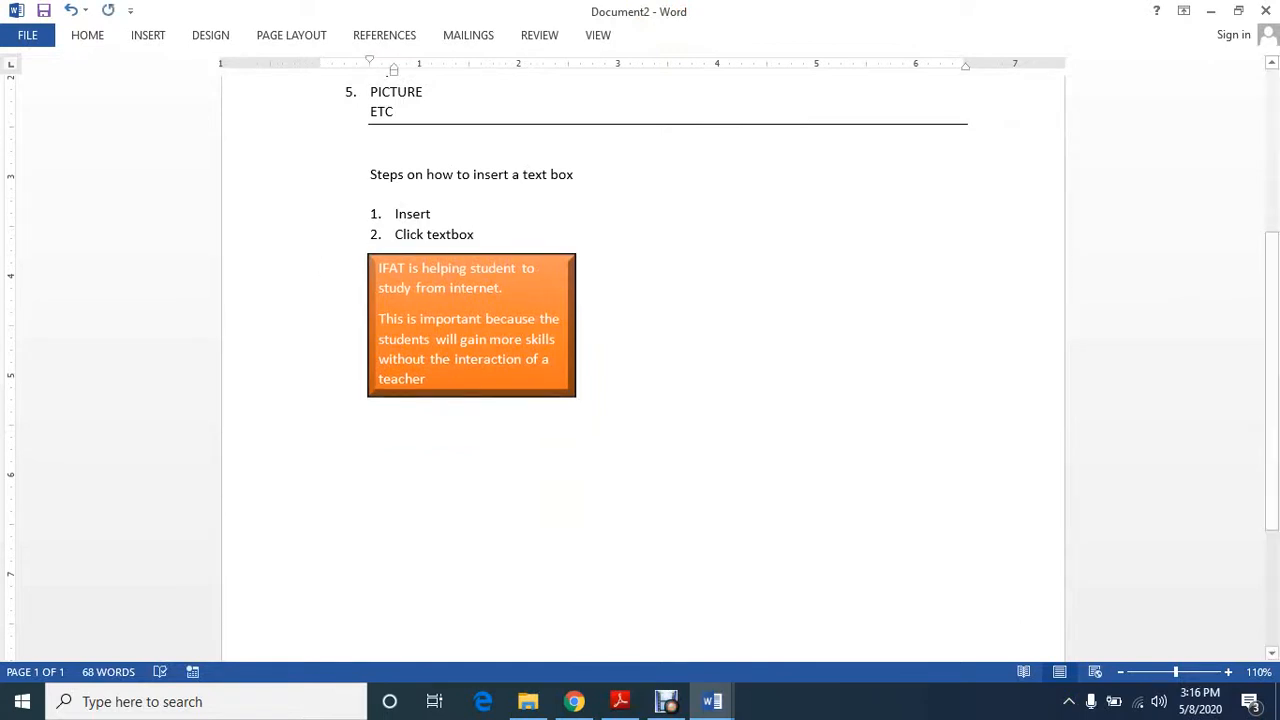
Draw a second text box of similar size to the right of the orange text box
{"action": "left_click", "coordinate": [320, 304]}
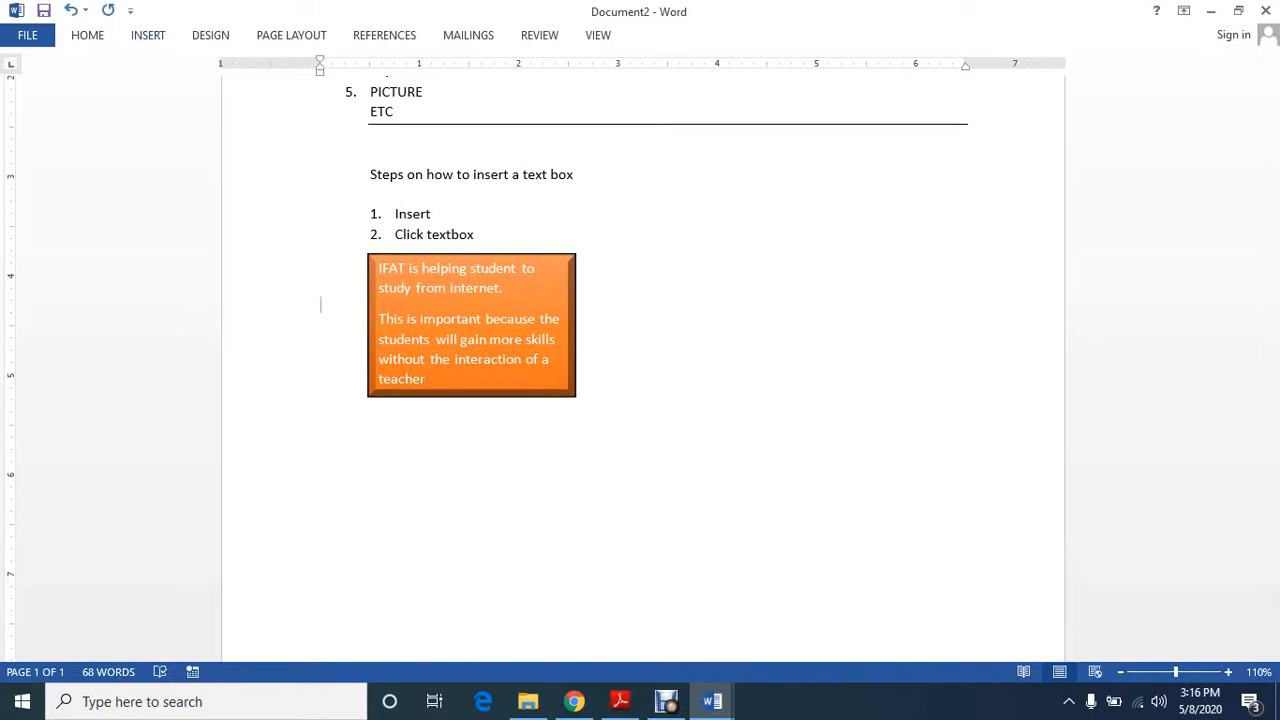
{"action": "left_click", "coordinate": [148, 35]}
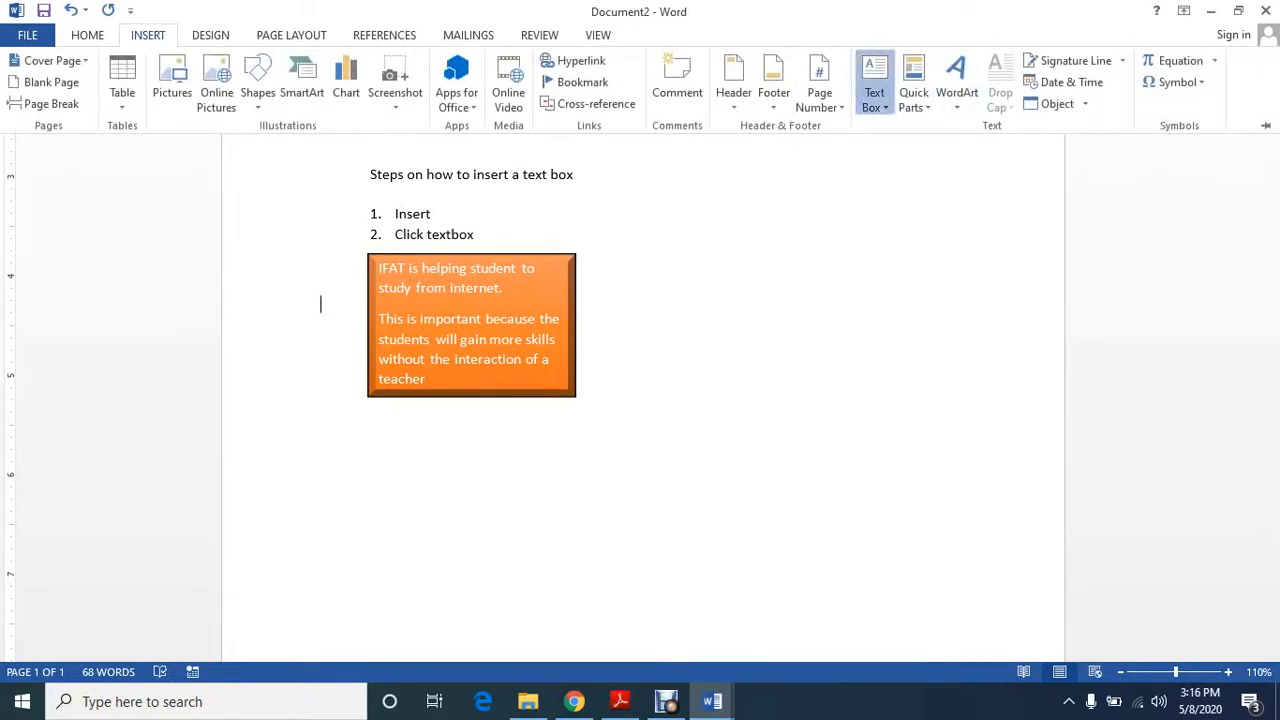
{"action": "left_click", "coordinate": [874, 85]}
{"action": "left_click", "coordinate": [920, 505]}
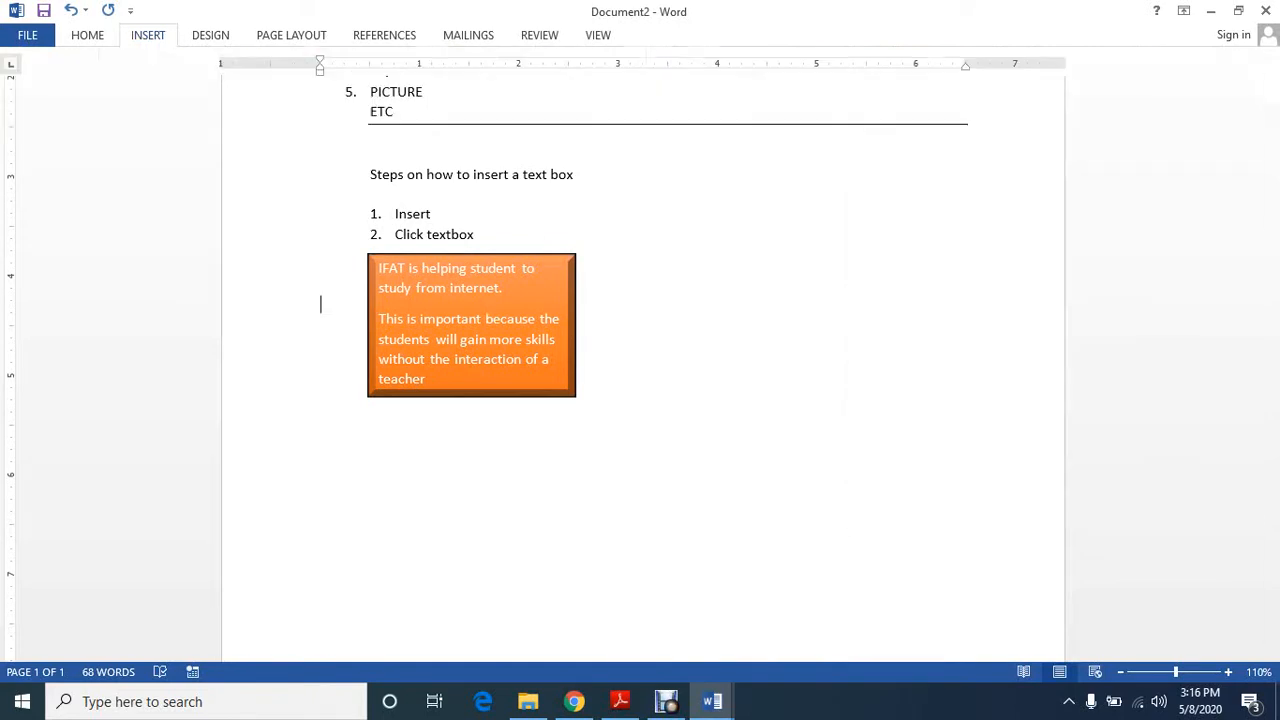
{"action": "left_click_drag", "start_coordinate": [657, 258], "coordinate": [862, 392]}
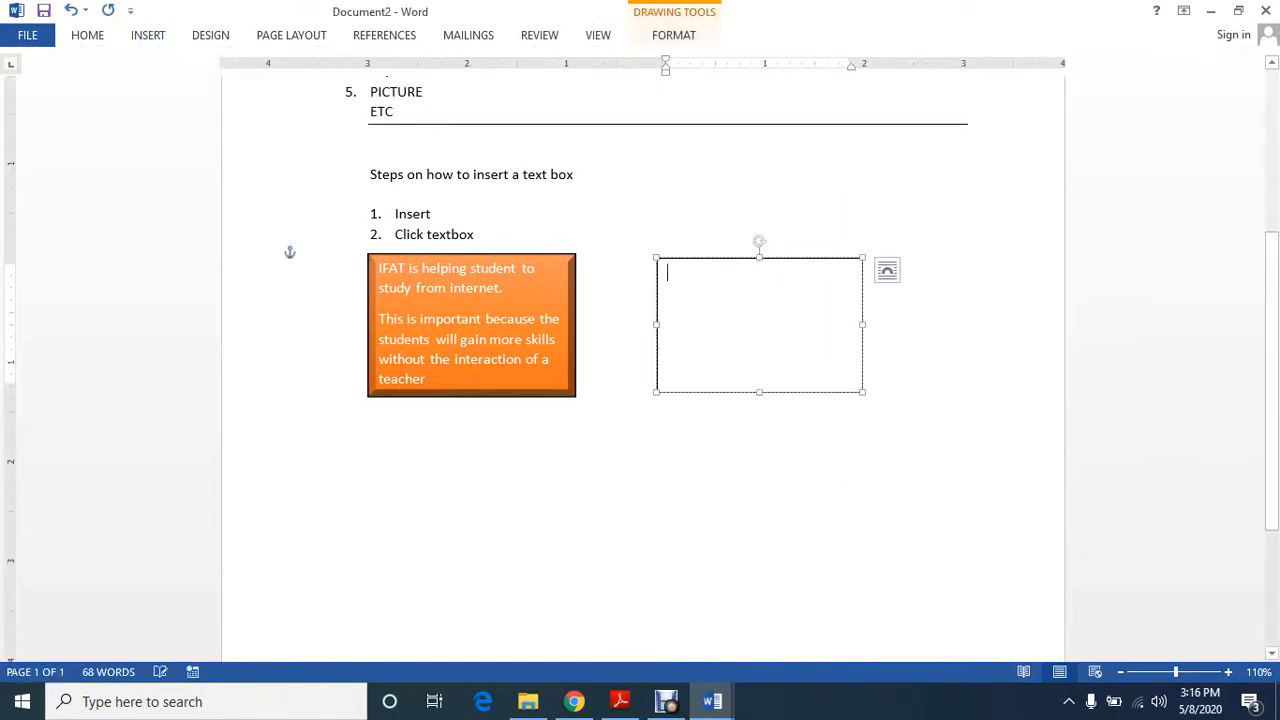
{"action": "left_click", "coordinate": [431, 214]}
{"action": "left_click", "coordinate": [668, 273]}
{"action": "left_click", "coordinate": [431, 214]}
{"action": "left_click", "coordinate": [450, 288]}
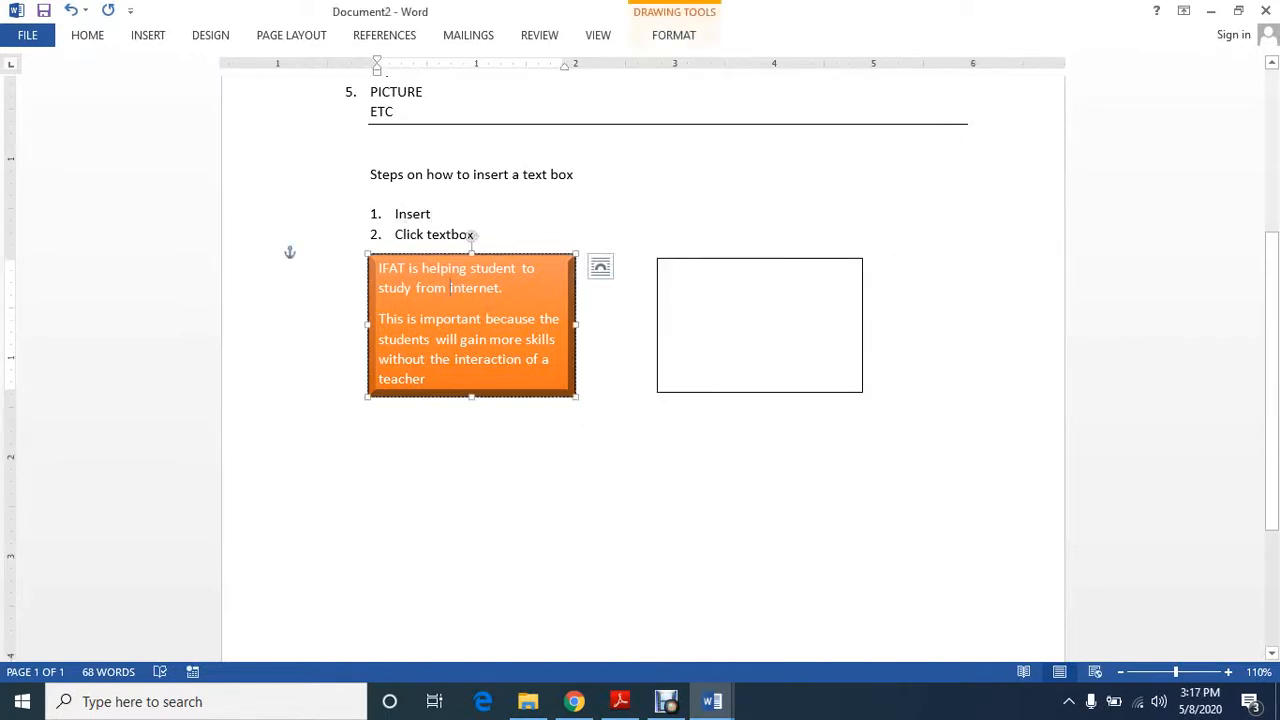
Apply the second Parallel 3-D Rotation preset to the empty text box on the right and deselect it
{"action": "left_click", "coordinate": [668, 272]}
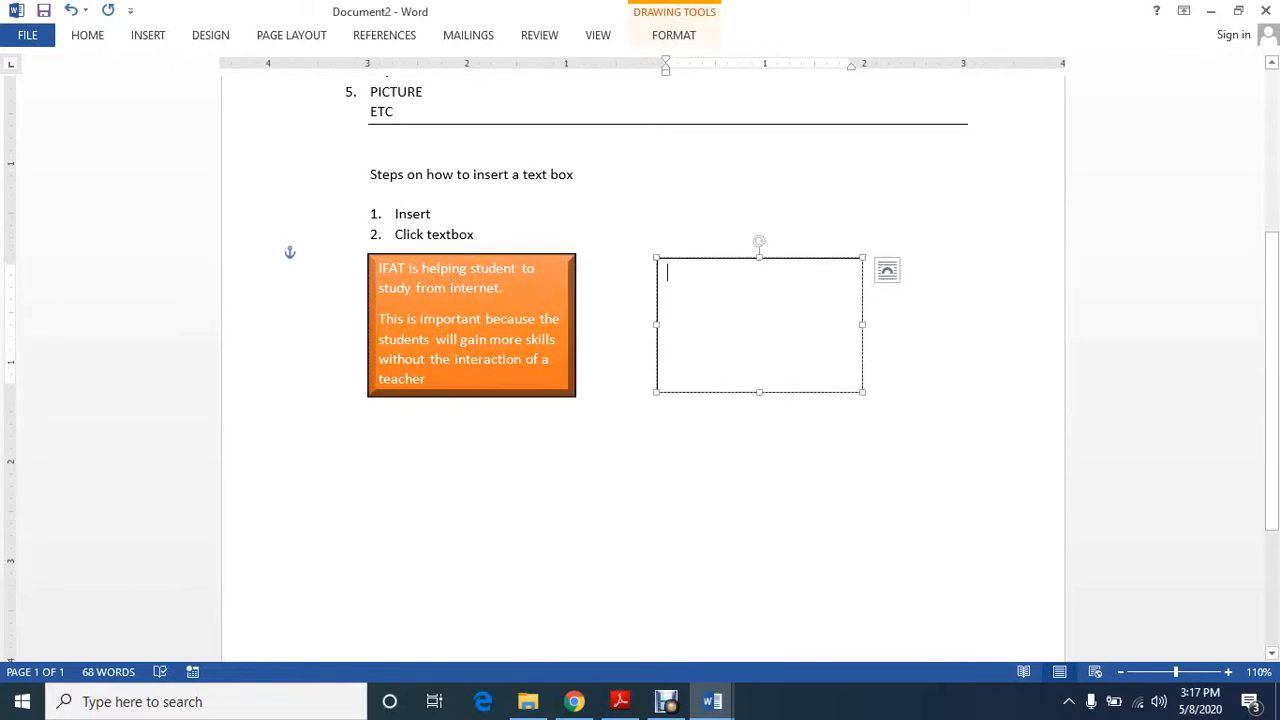
{"action": "left_click", "coordinate": [673, 35]}
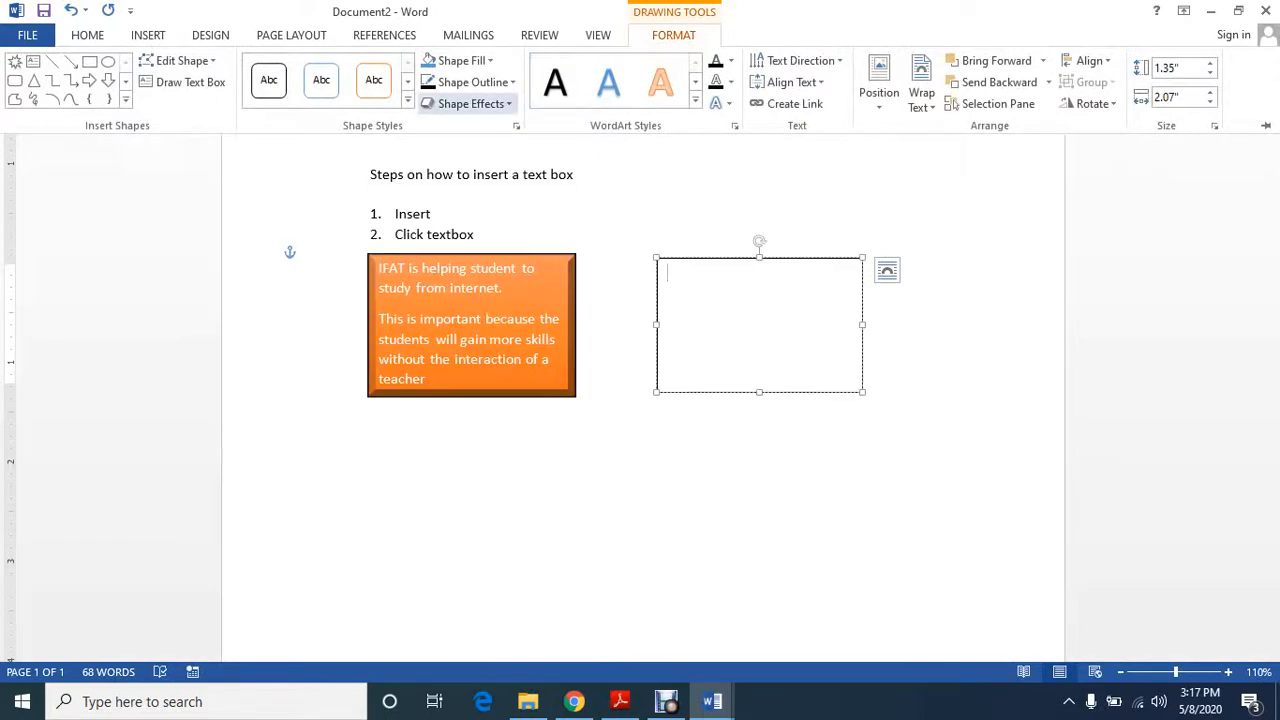
{"action": "left_click", "coordinate": [470, 103]}
{"action": "mouse_move", "coordinate": [495, 385]}
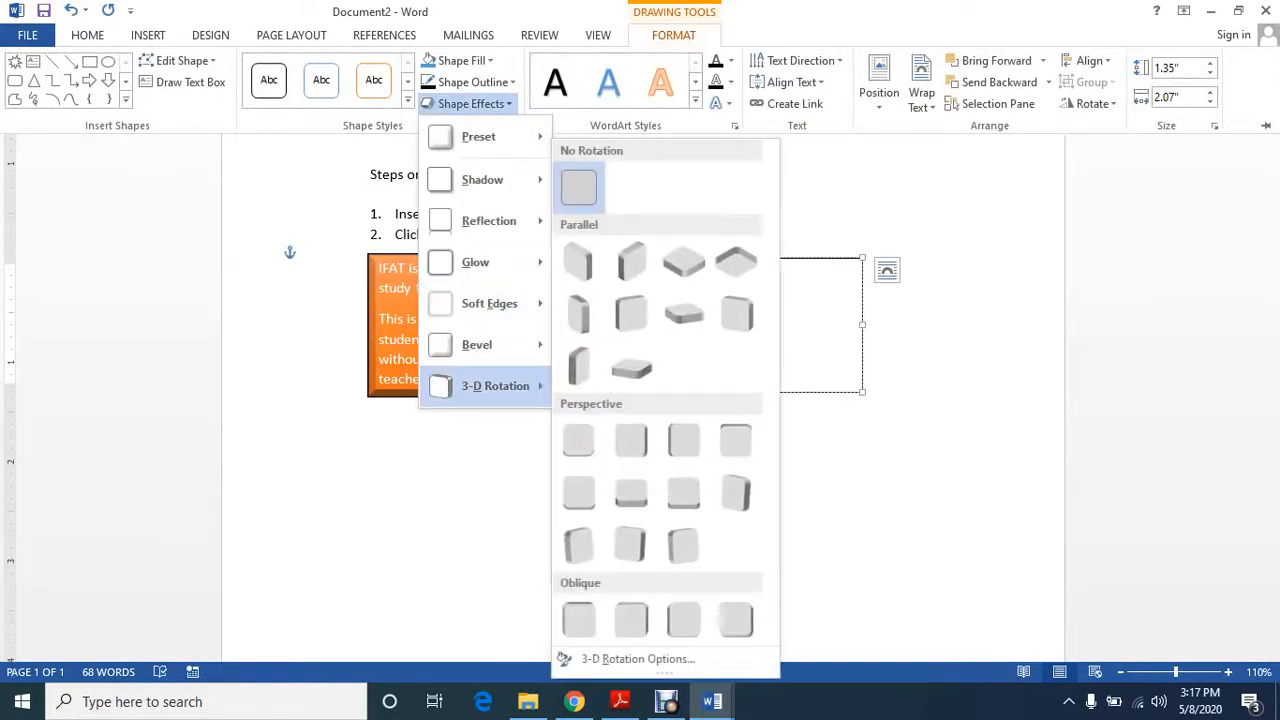
{"action": "left_click", "coordinate": [631, 261]}
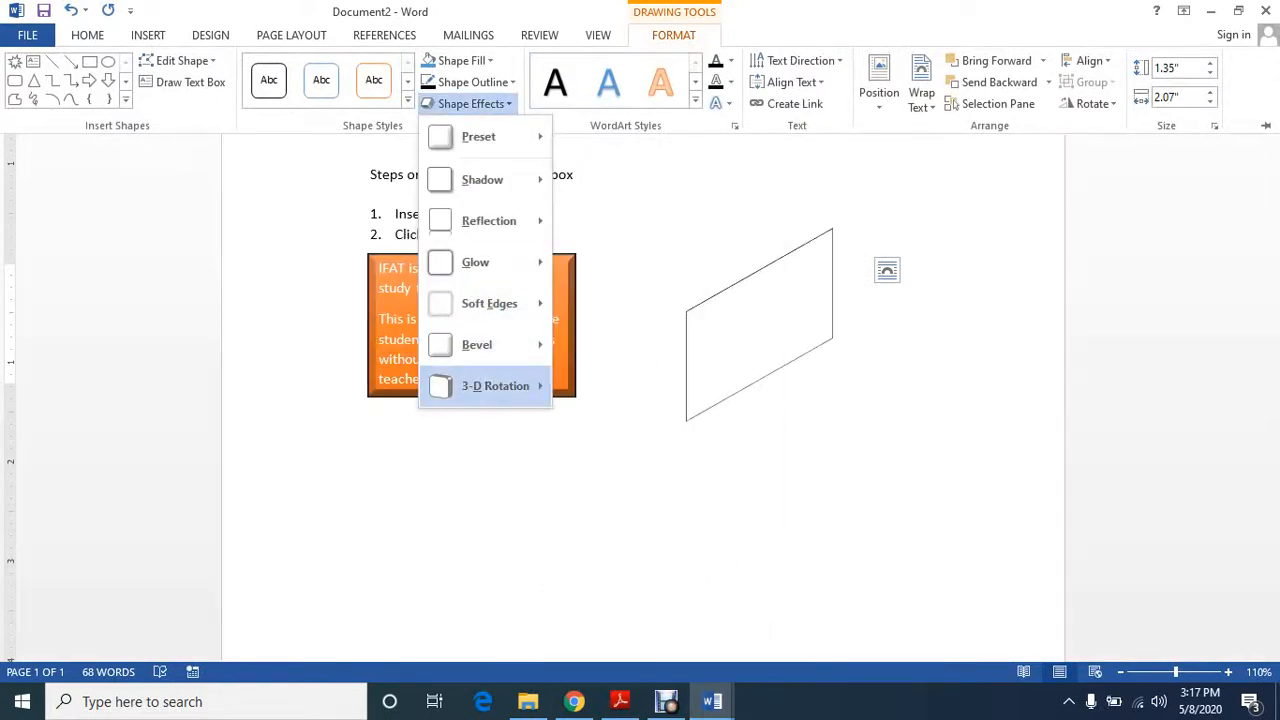
{"action": "left_click", "coordinate": [574, 174]}
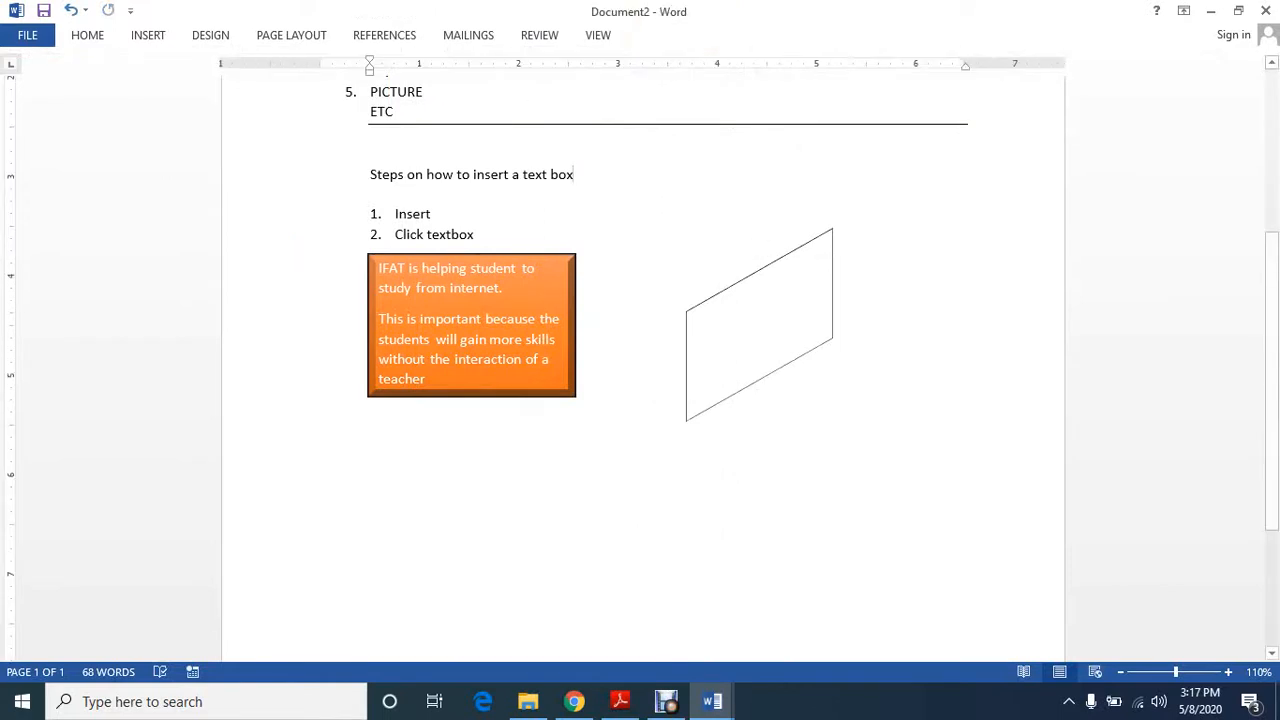
Apply the Bevel shape effect with sloping, angled edges to the empty text box on the right
{"action": "left_click", "coordinate": [735, 283]}
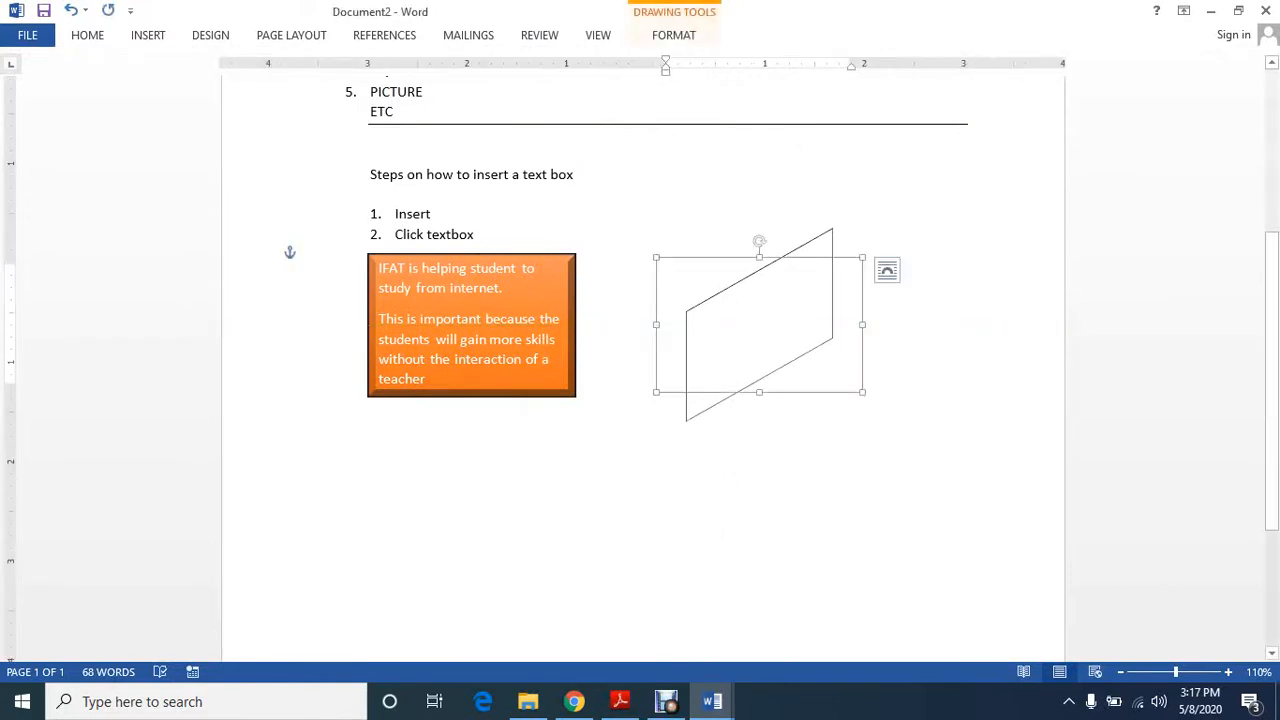
{"action": "left_click", "coordinate": [321, 304]}
{"action": "left_click", "coordinate": [742, 310]}
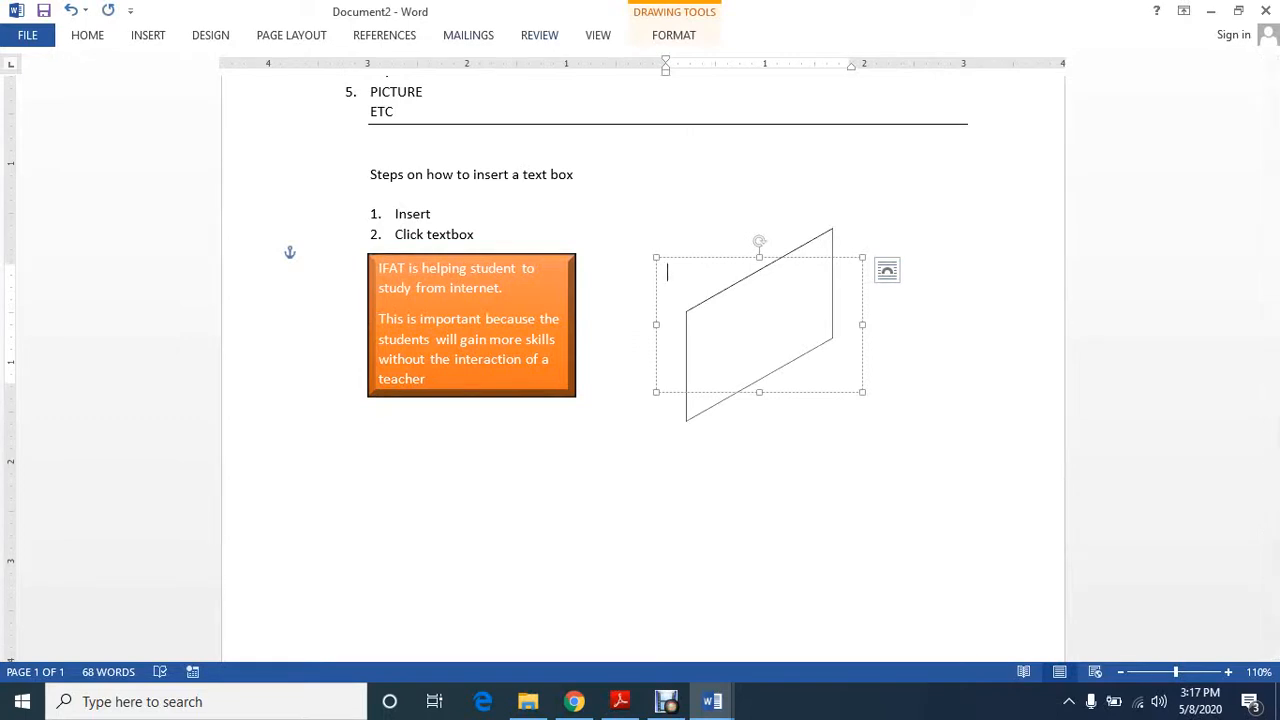
{"action": "left_click", "coordinate": [674, 35]}
{"action": "left_click", "coordinate": [468, 102]}
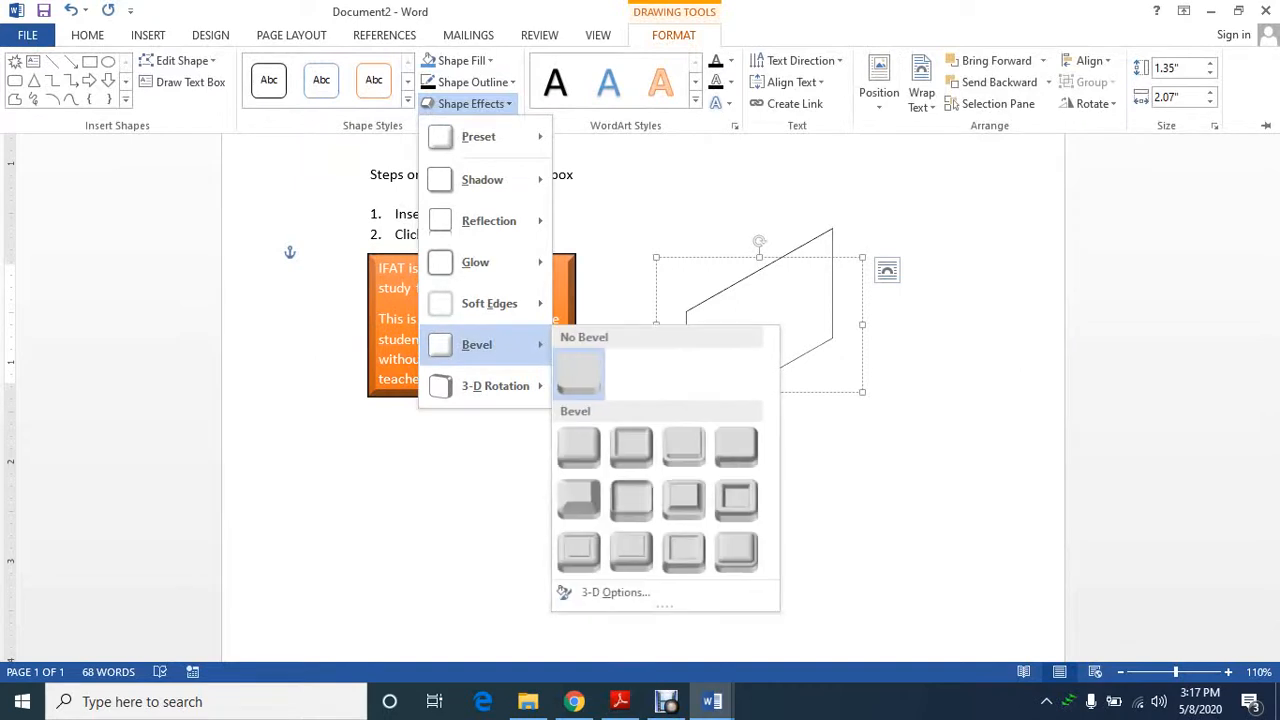
{"action": "mouse_move", "coordinate": [480, 344]}
{"action": "left_click", "coordinate": [579, 499]}
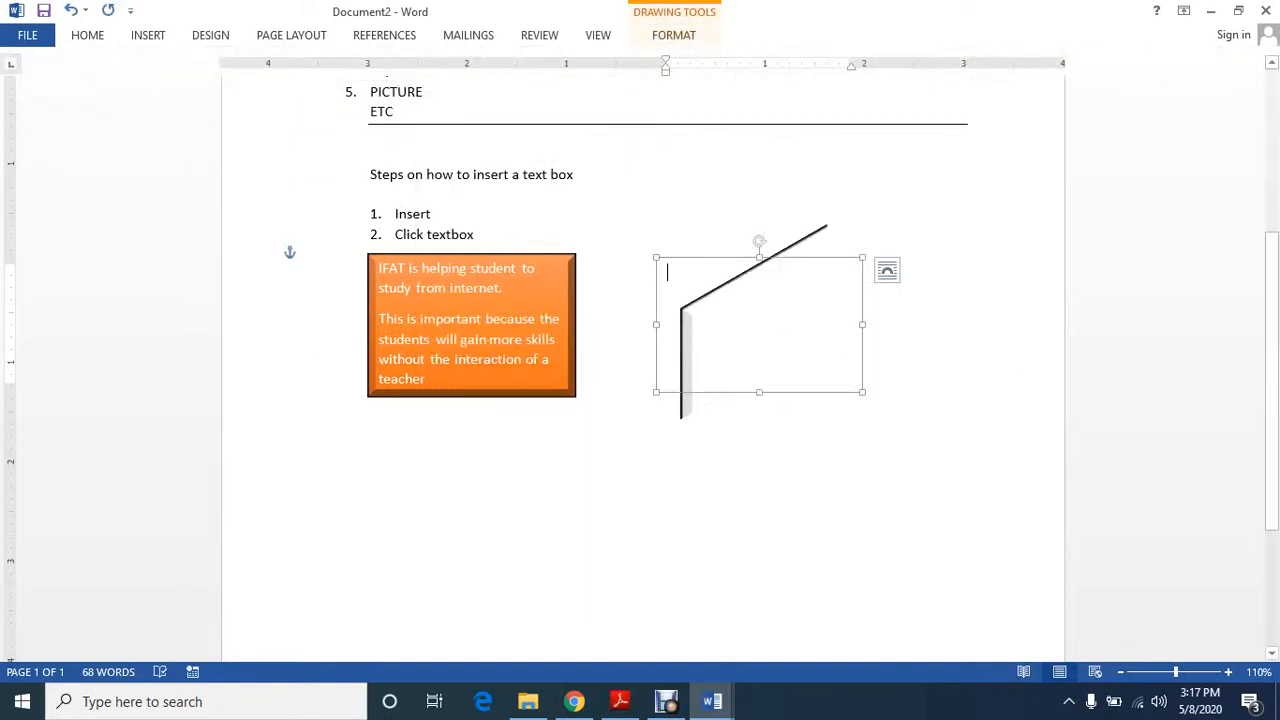
Remove the 3-D rotation from the empty text box by choosing No Rotation, and deselect it
{"action": "left_click", "coordinate": [674, 35]}
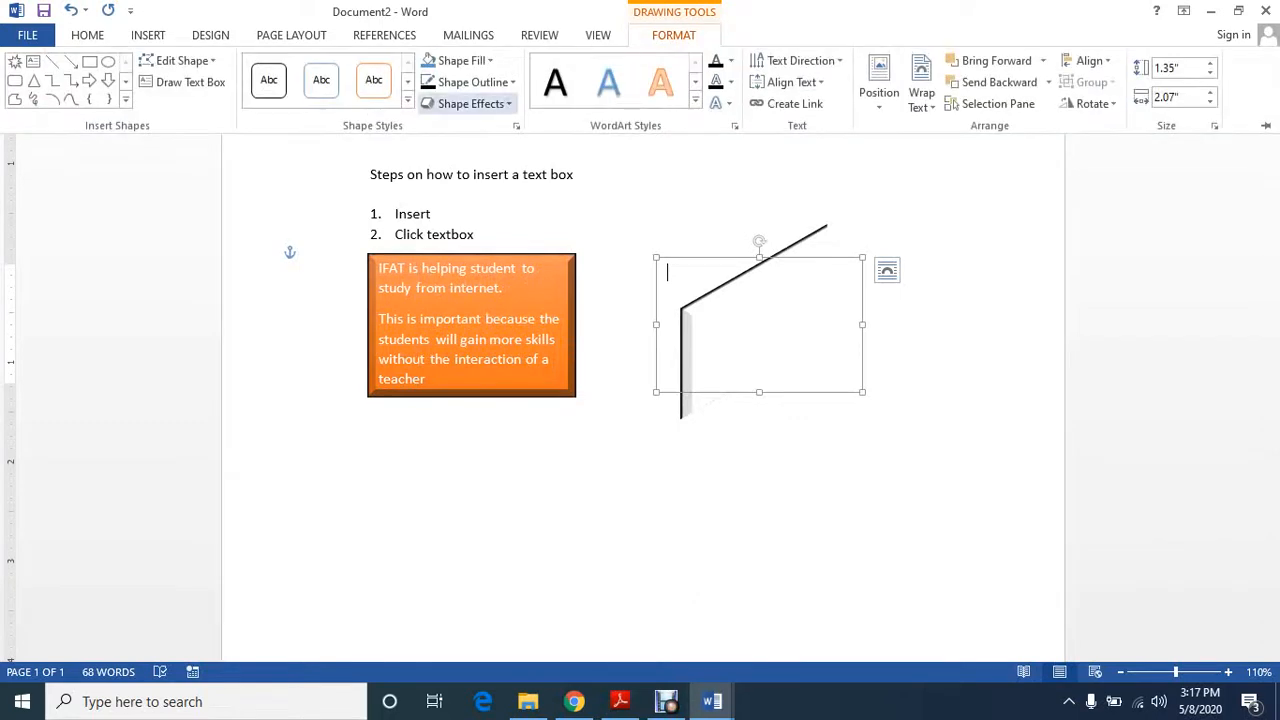
{"action": "left_click", "coordinate": [470, 103]}
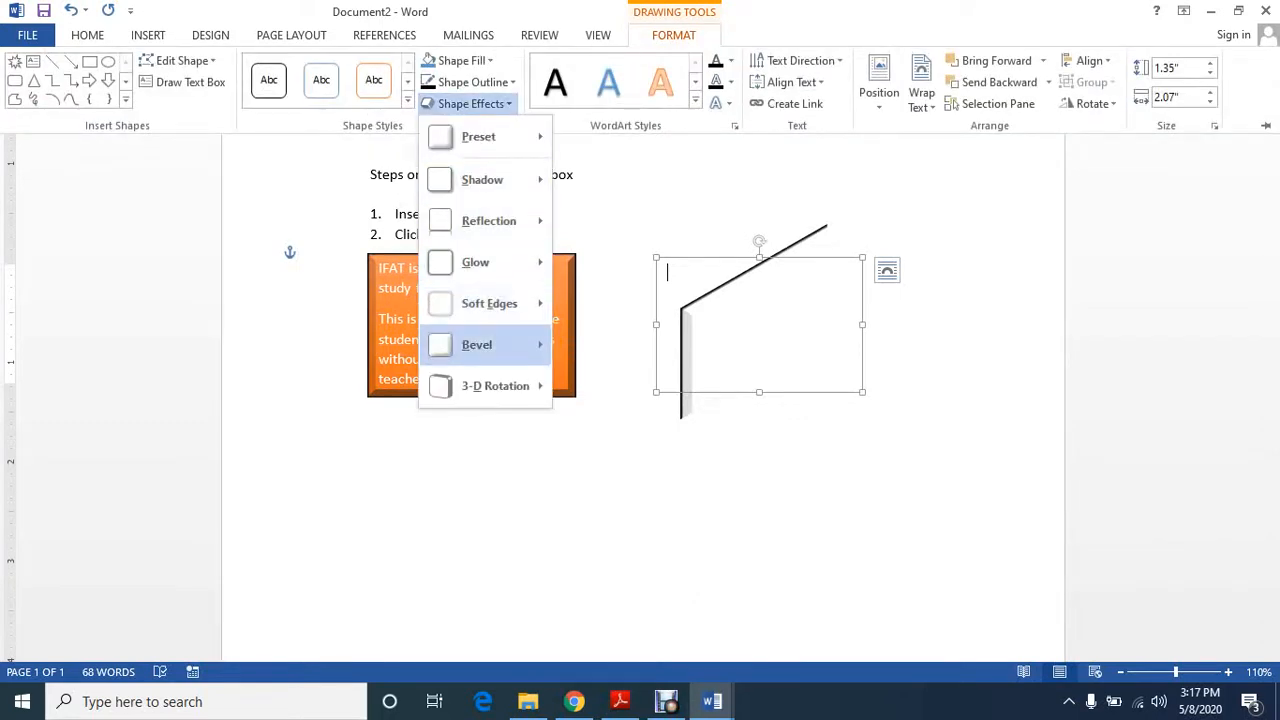
{"action": "mouse_move", "coordinate": [495, 385]}
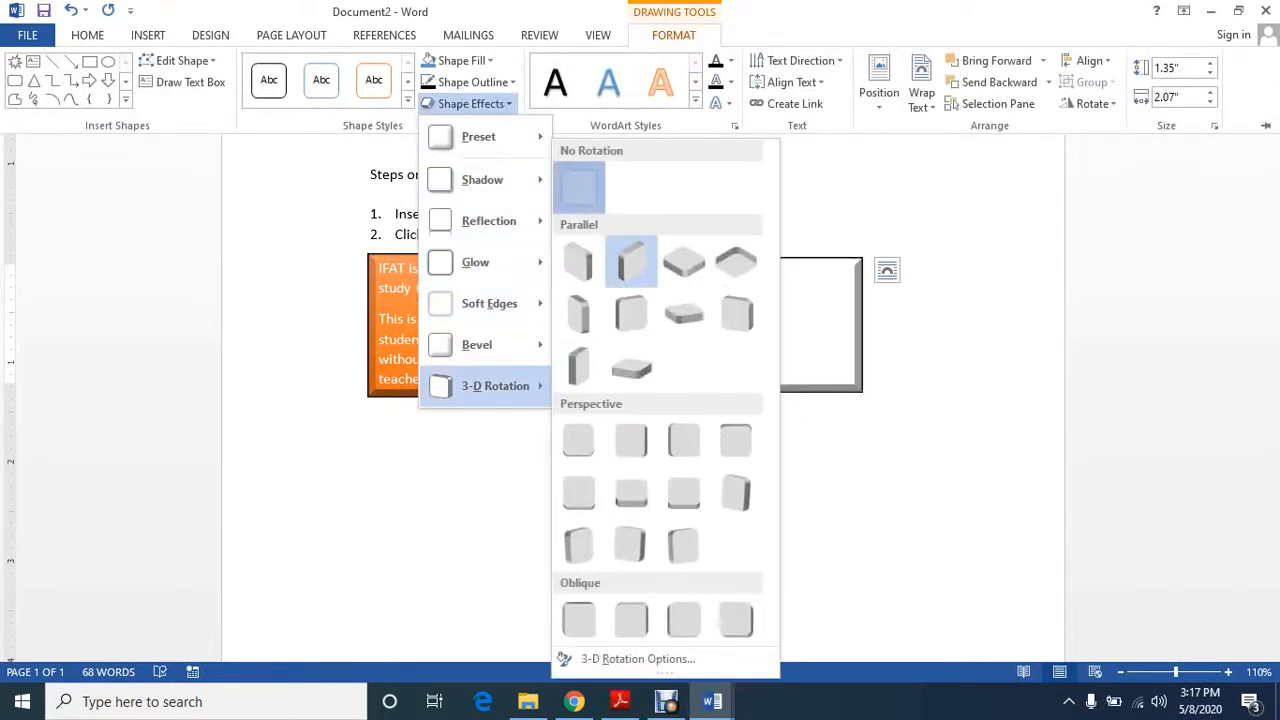
{"action": "left_click", "coordinate": [631, 261]}
{"action": "left_click", "coordinate": [286, 251]}
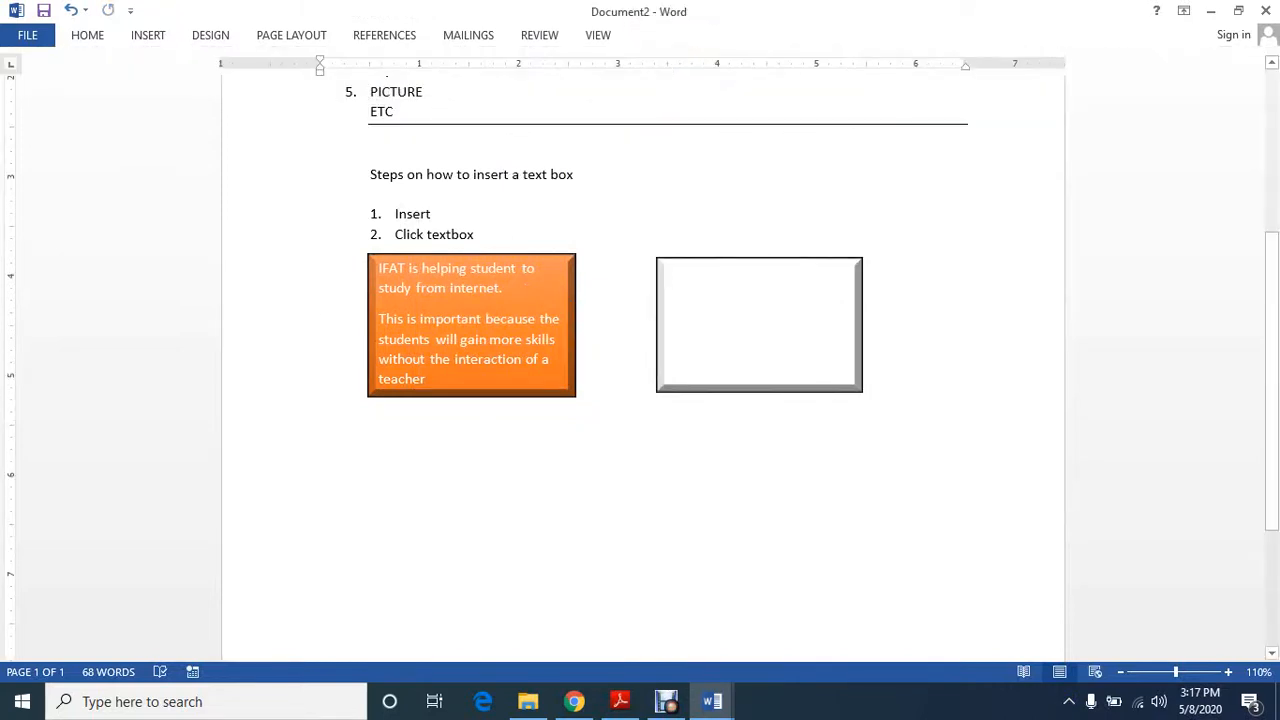
Link the orange text box to the empty text box on the right and end its text with a period
{"action": "left_click", "coordinate": [470, 256]}
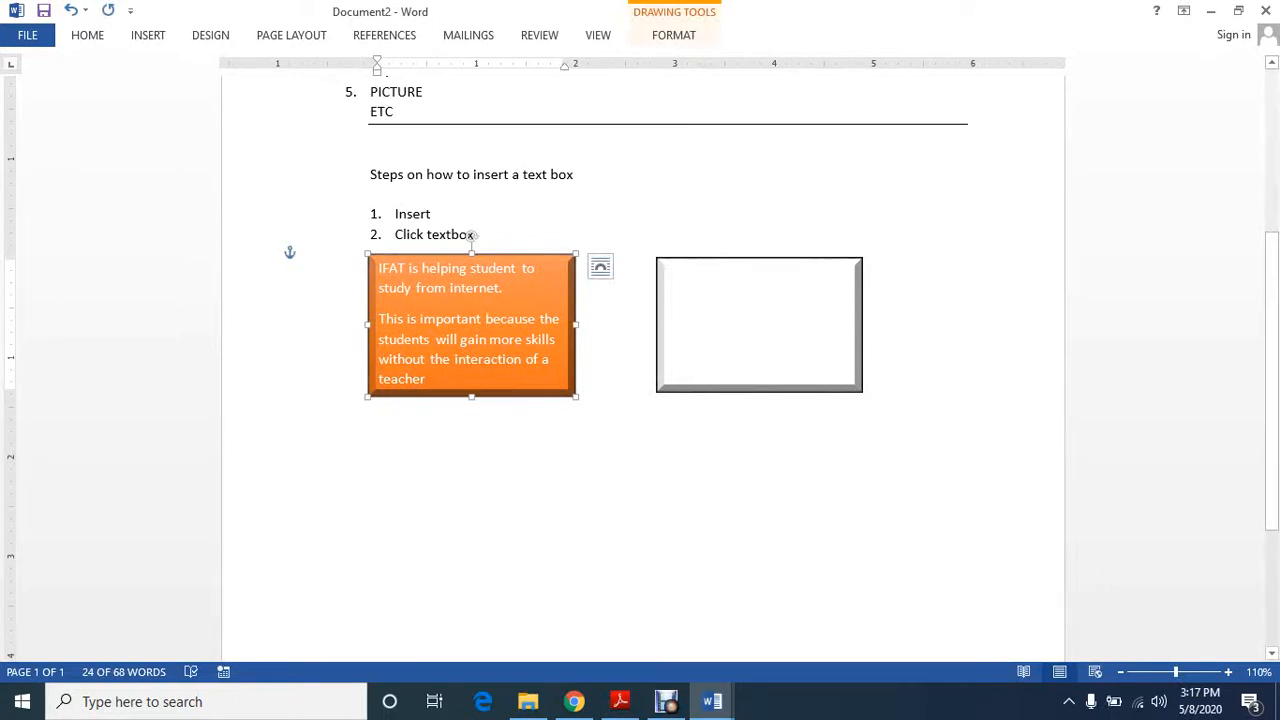
{"action": "left_click", "coordinate": [474, 235]}
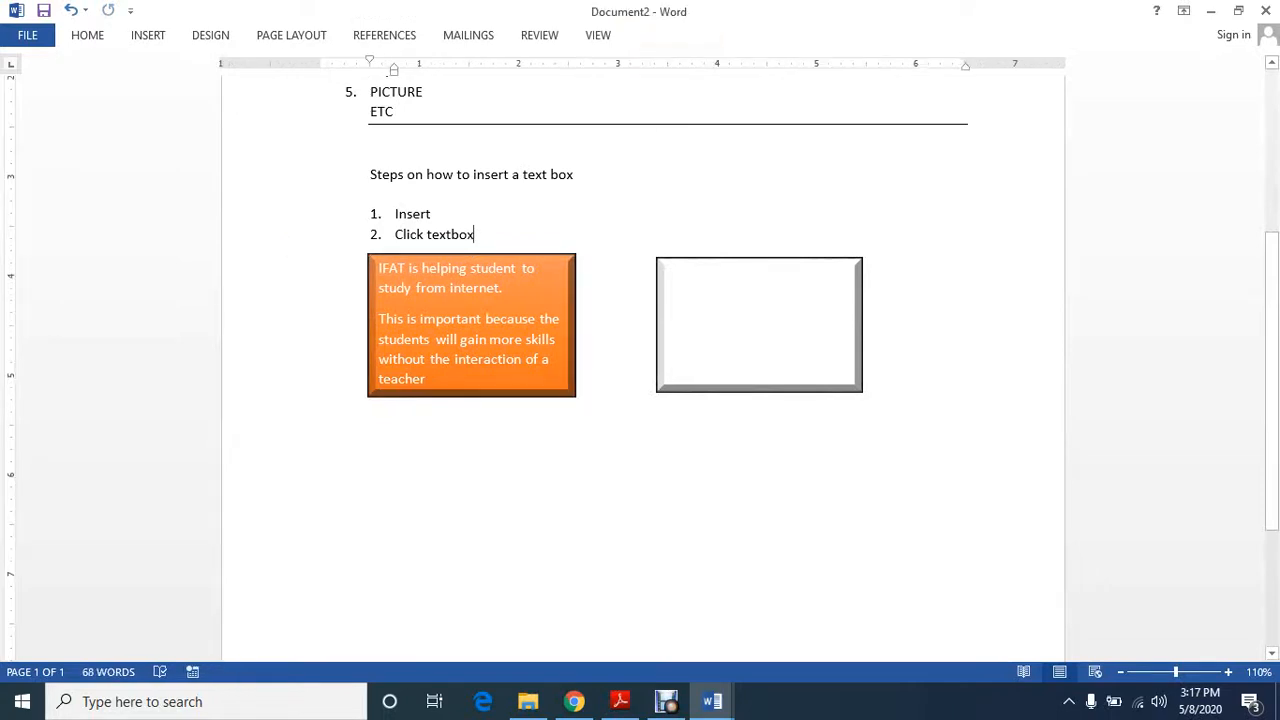
{"action": "left_click", "coordinate": [745, 315]}
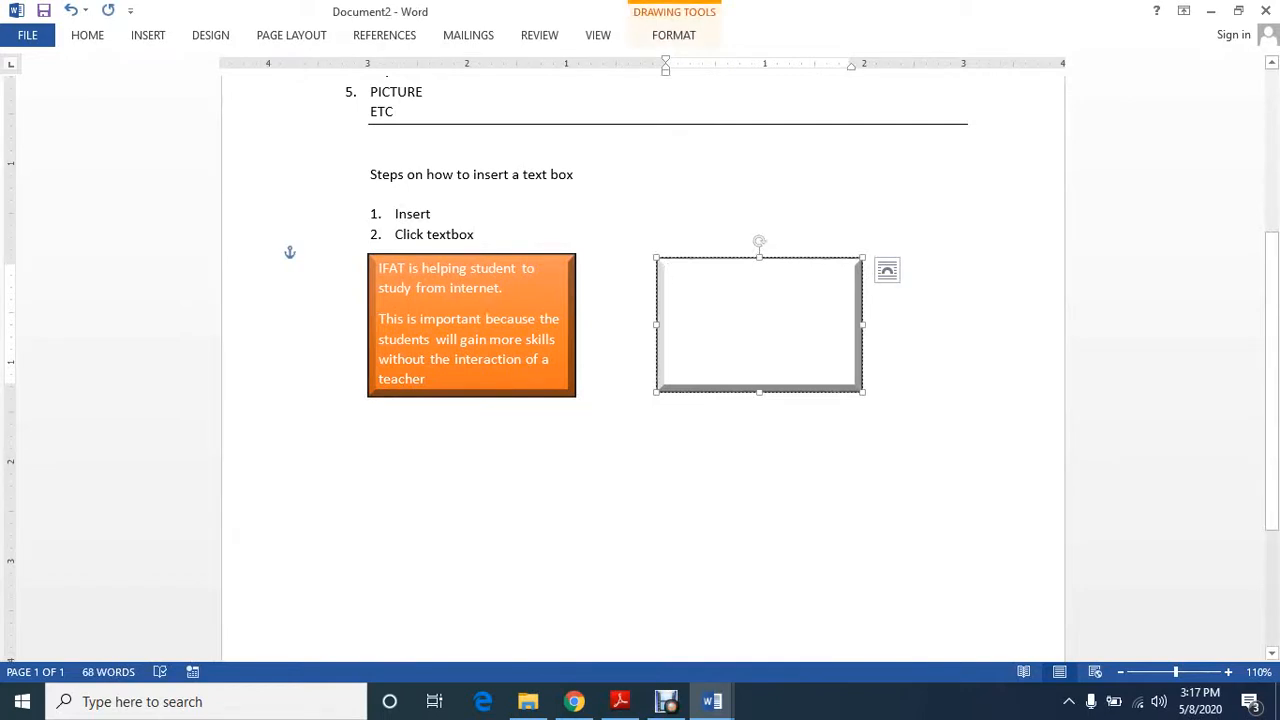
{"action": "left_click", "coordinate": [487, 288]}
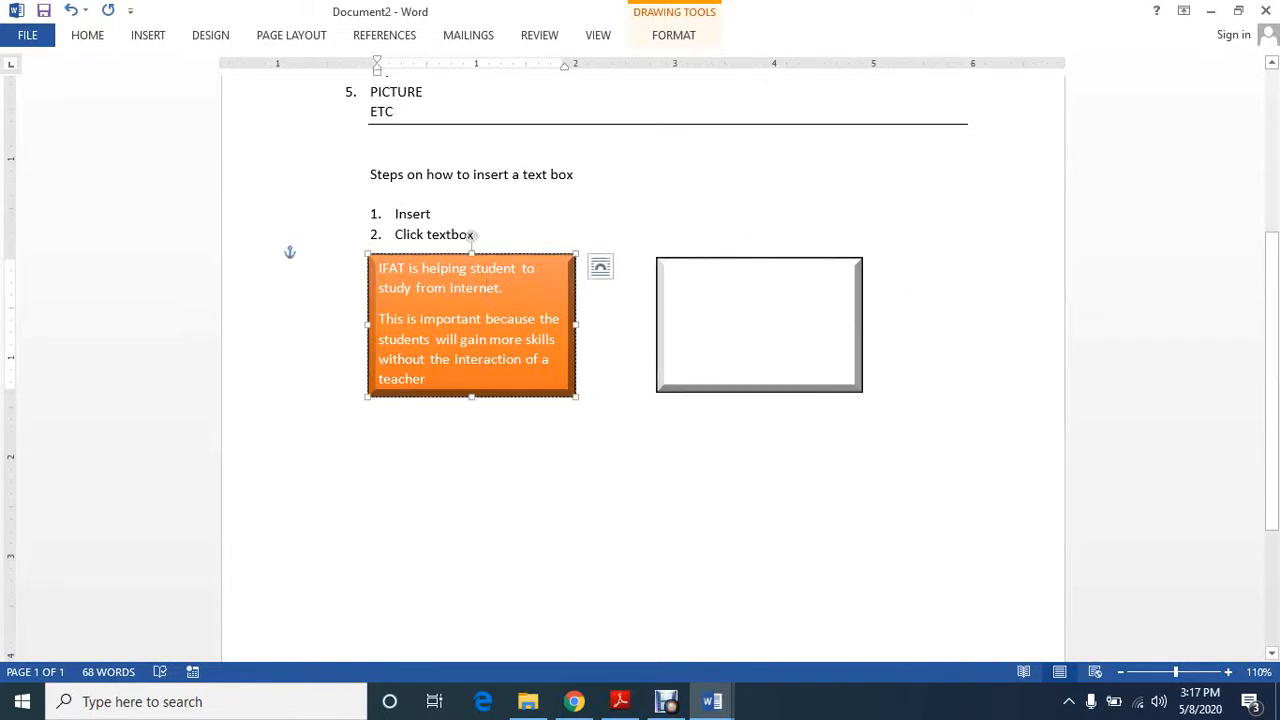
{"action": "left_click", "coordinate": [674, 35]}
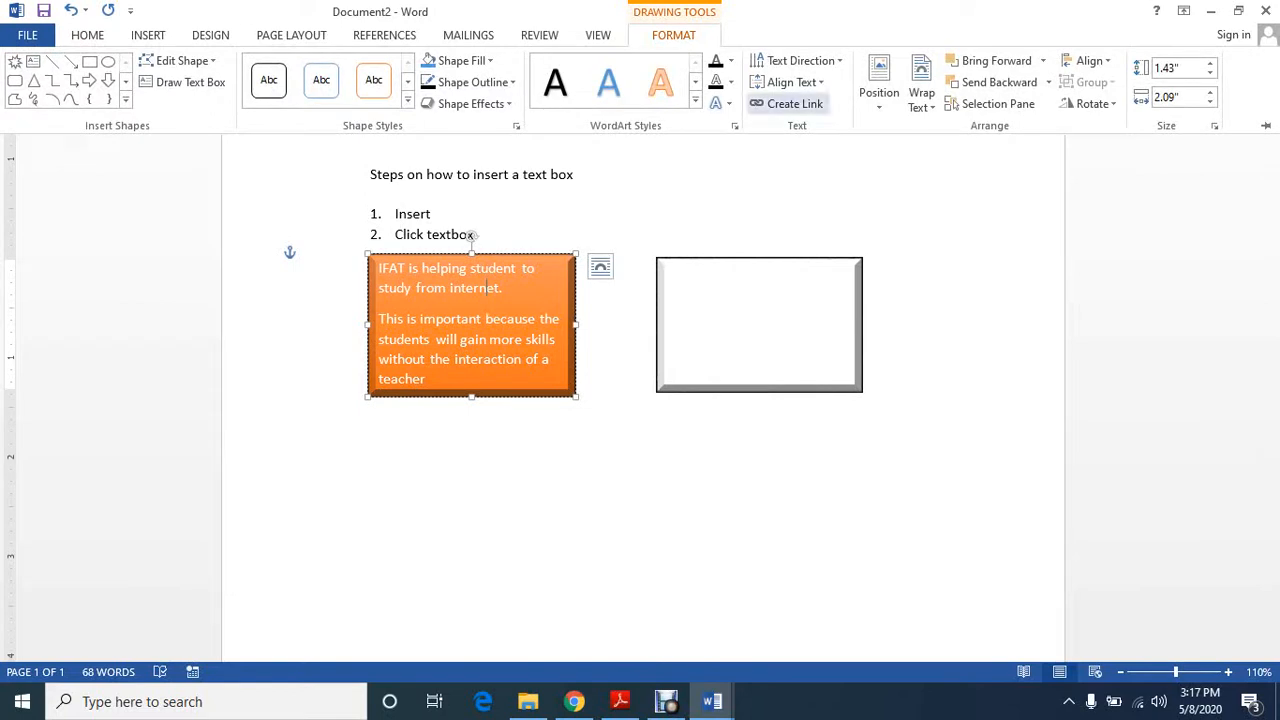
{"action": "left_click", "coordinate": [795, 103]}
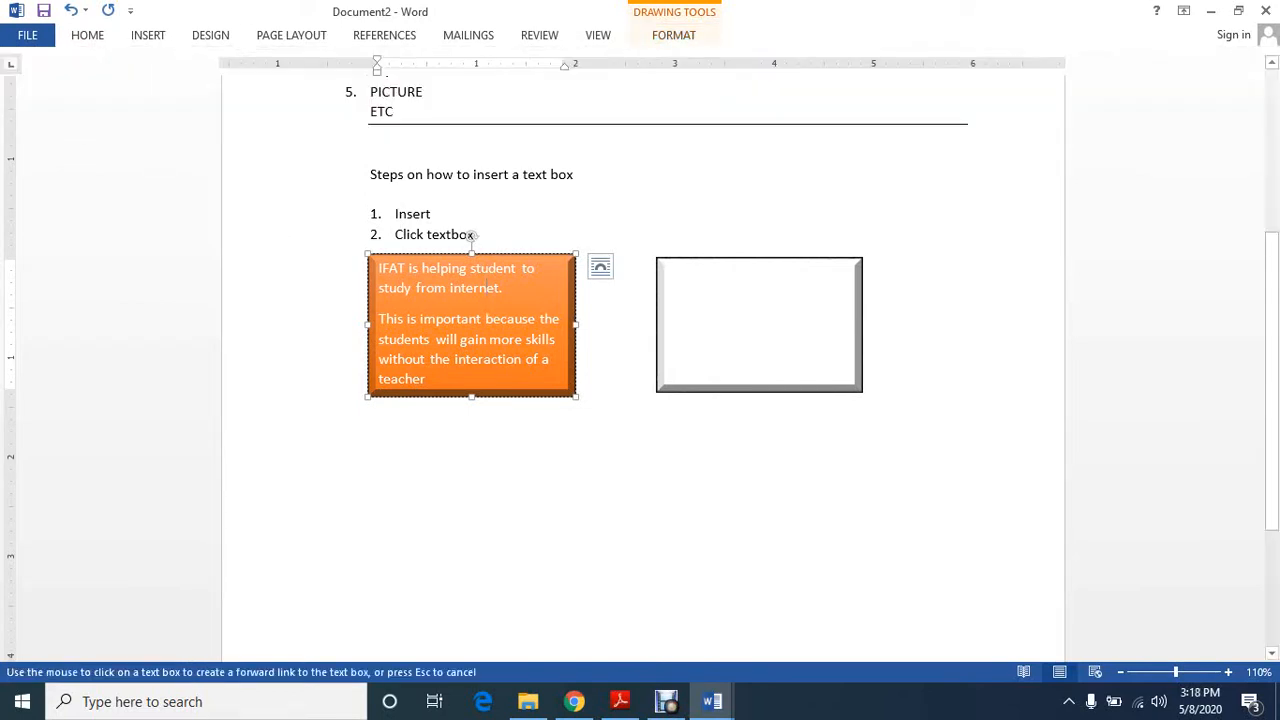
{"action": "key", "text": "Escape"}
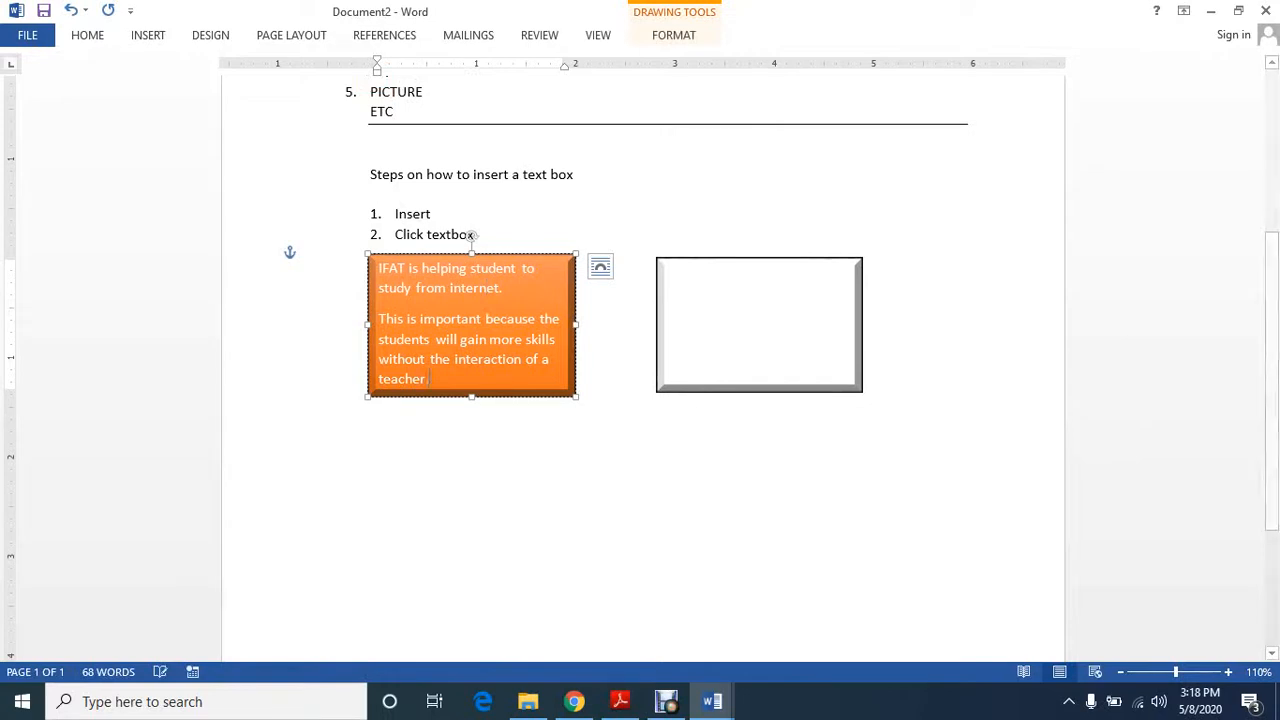
Enter "Lets continue to learn from internet" in the text box on the right
{"action": "left_click", "coordinate": [668, 275]}
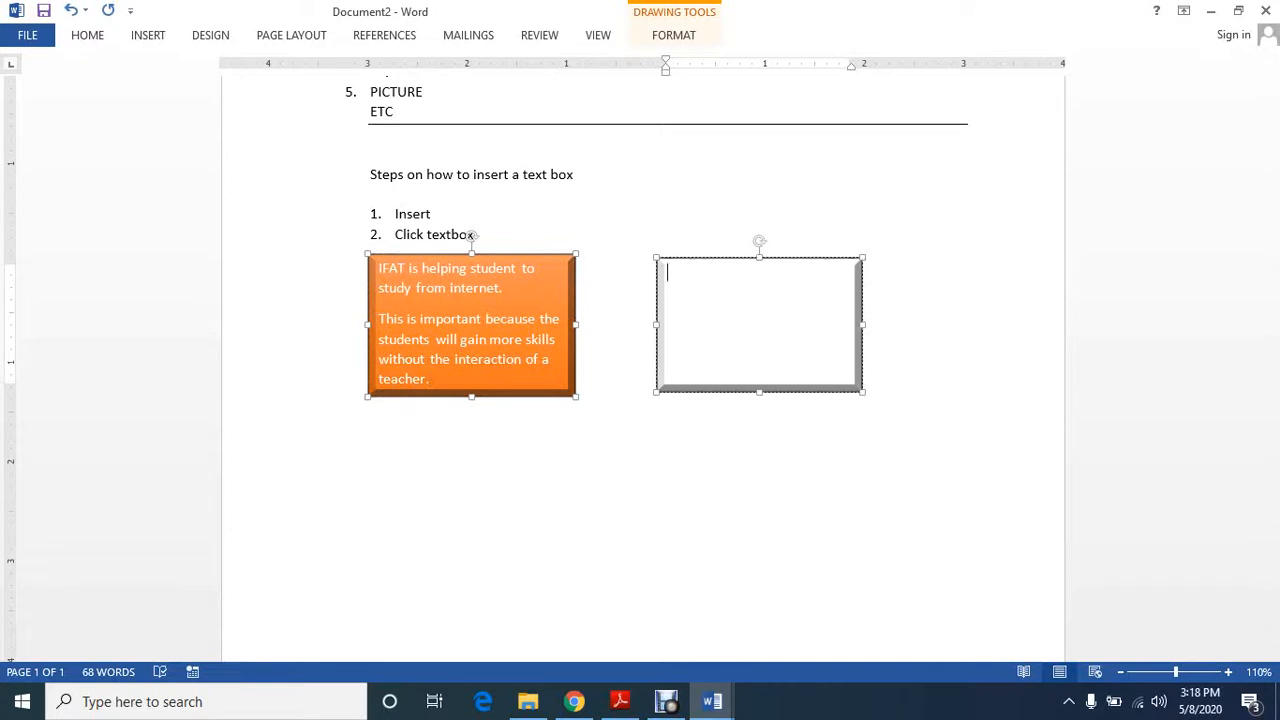
{"action": "type", "text": "le"}
{"action": "type", "text": "ts c"}
{"action": "type", "text": "ontinu"}
{"action": "type", "text": "e "}
{"action": "type", "text": "to "}
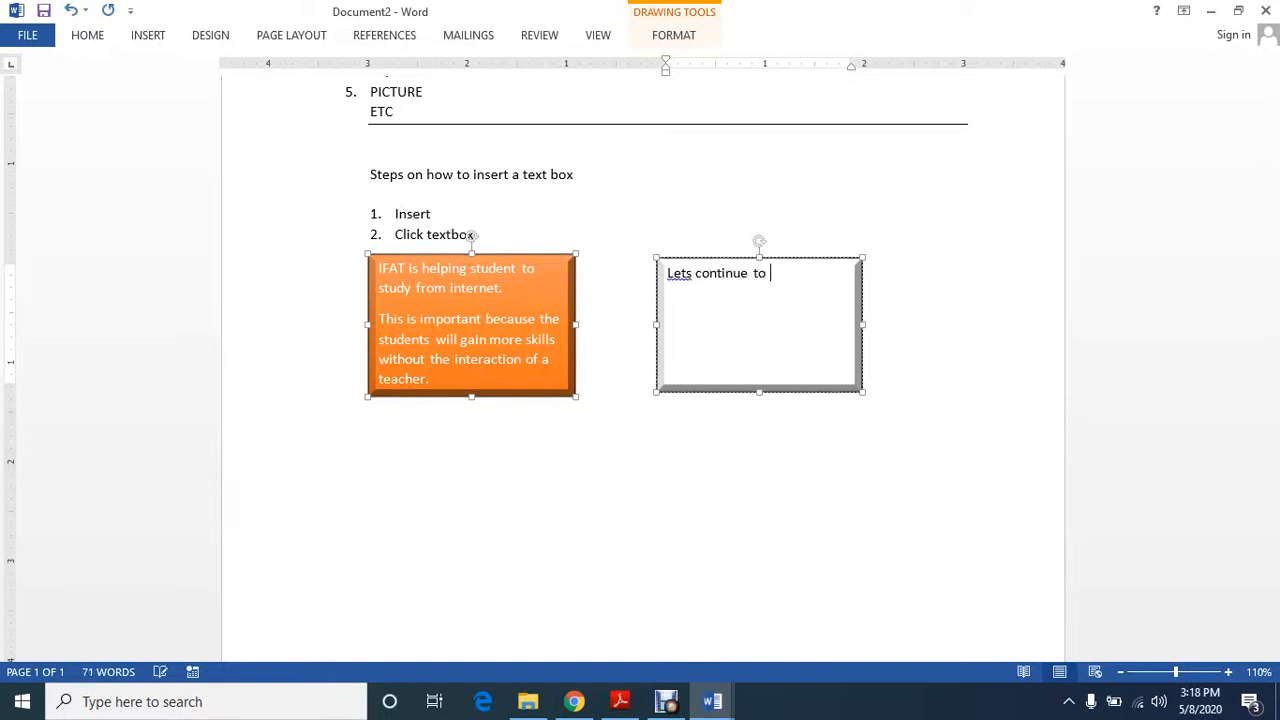
{"action": "type", "text": "learn from internet"}
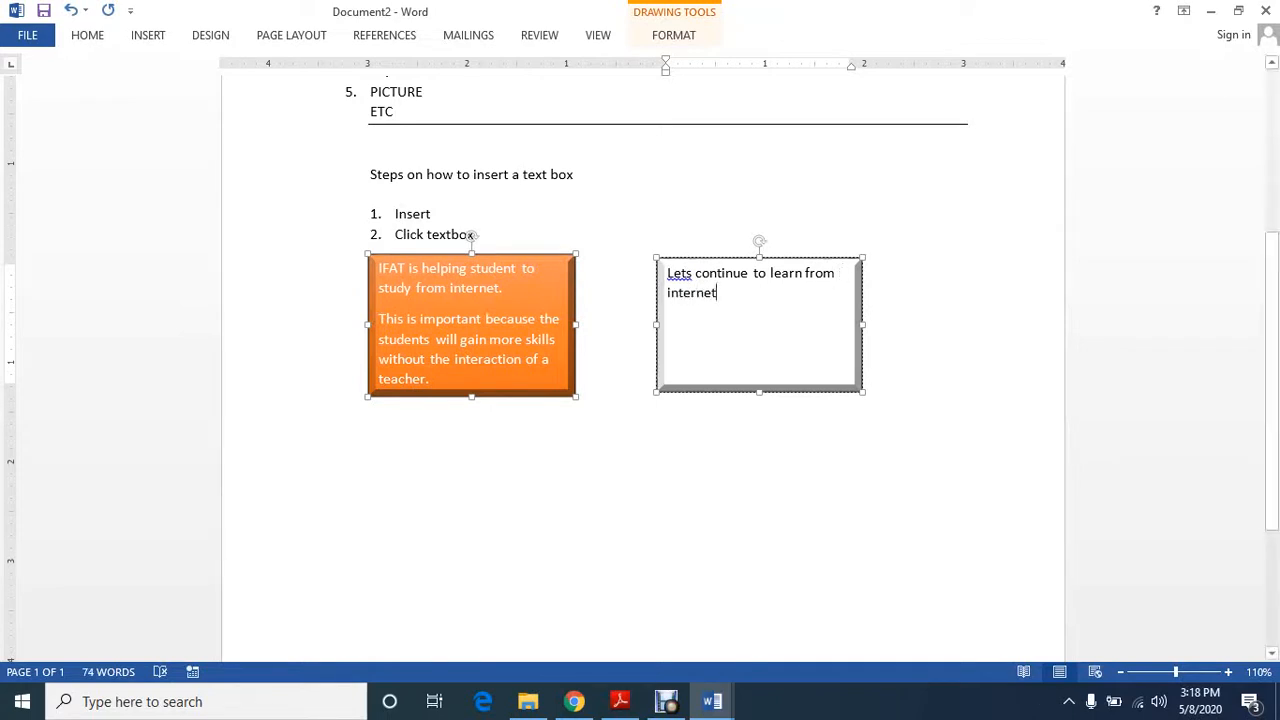
Lengthen the linked text boxes to pull all the text into the orange one, and shorten them until the orange box is about 1.68" high
{"action": "left_click_drag", "start_coordinate": [472, 397], "coordinate": [472, 458]}
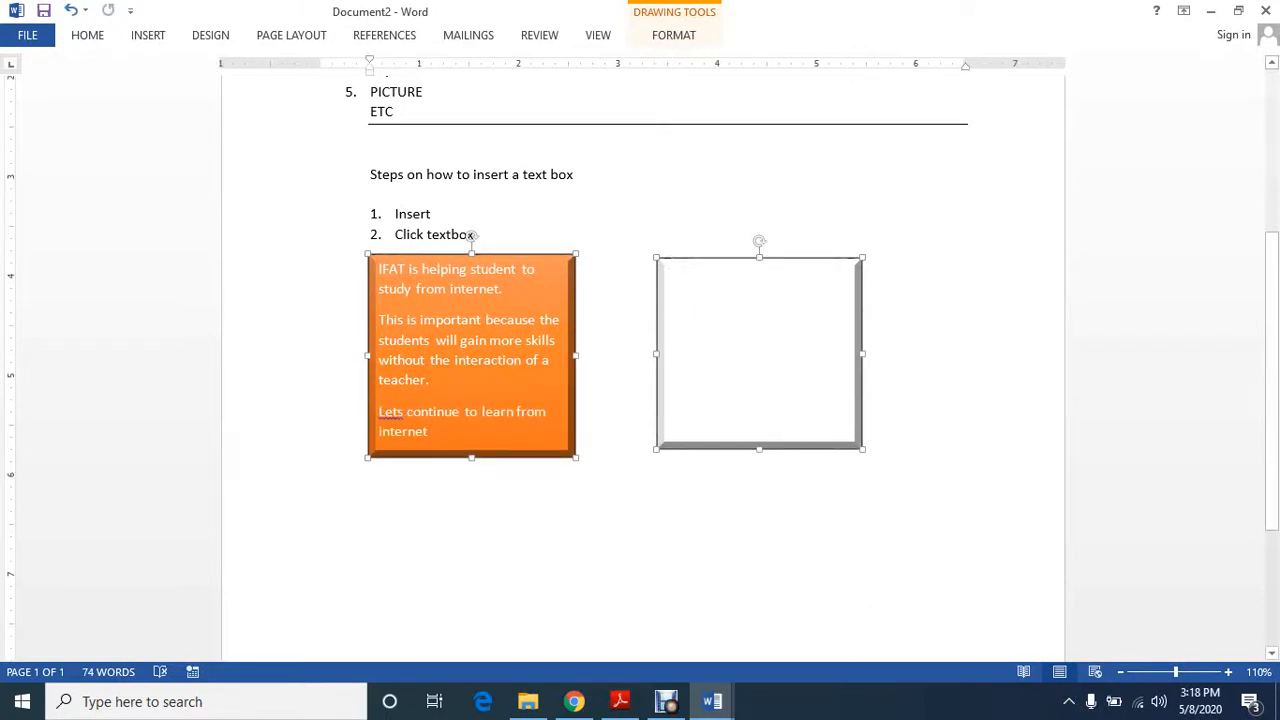
{"action": "left_click_drag", "start_coordinate": [472, 458], "coordinate": [472, 420]}
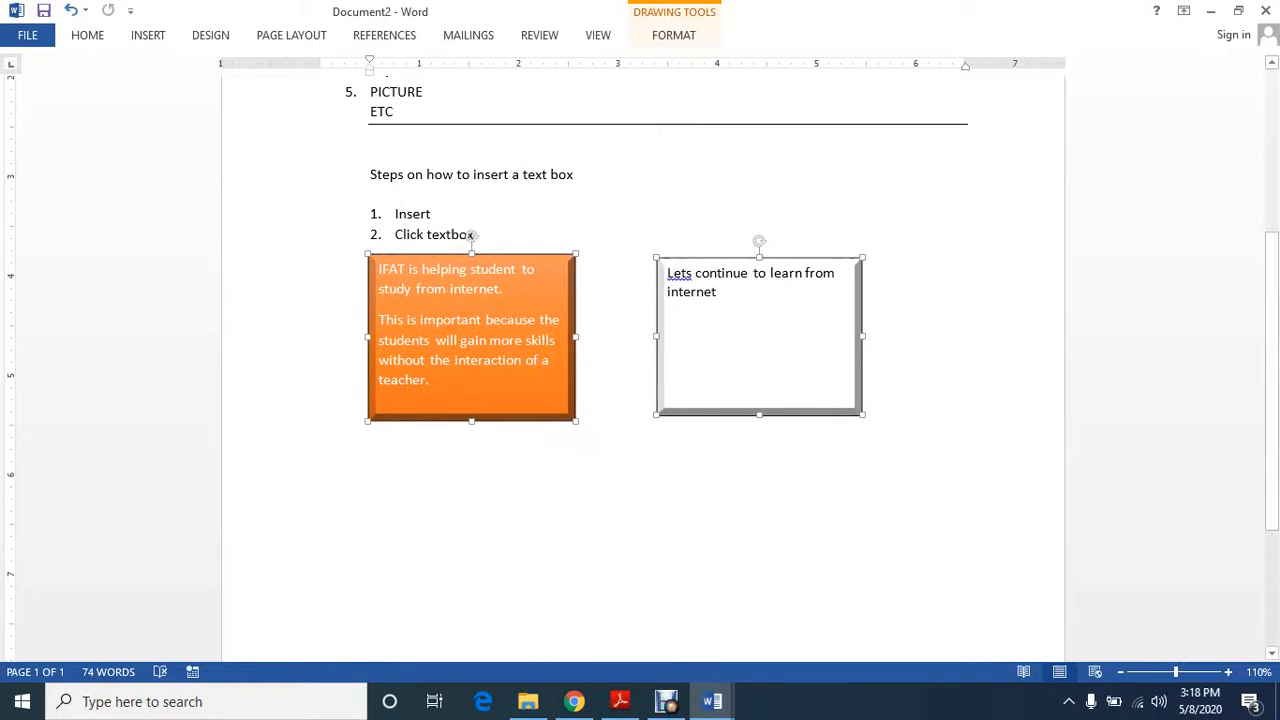
{"action": "left_click", "coordinate": [470, 235]}
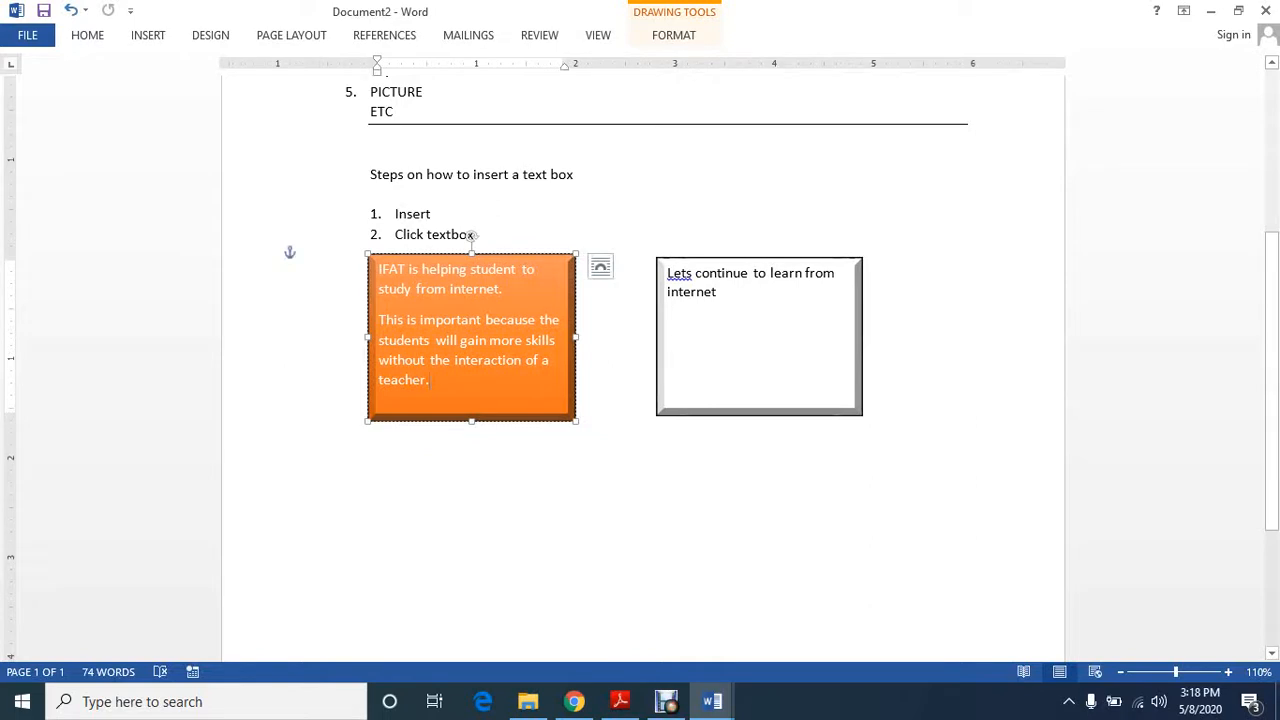
Set the text direction of the linked text boxes to Rotate all text 270°
{"action": "double_click", "coordinate": [470, 235]}
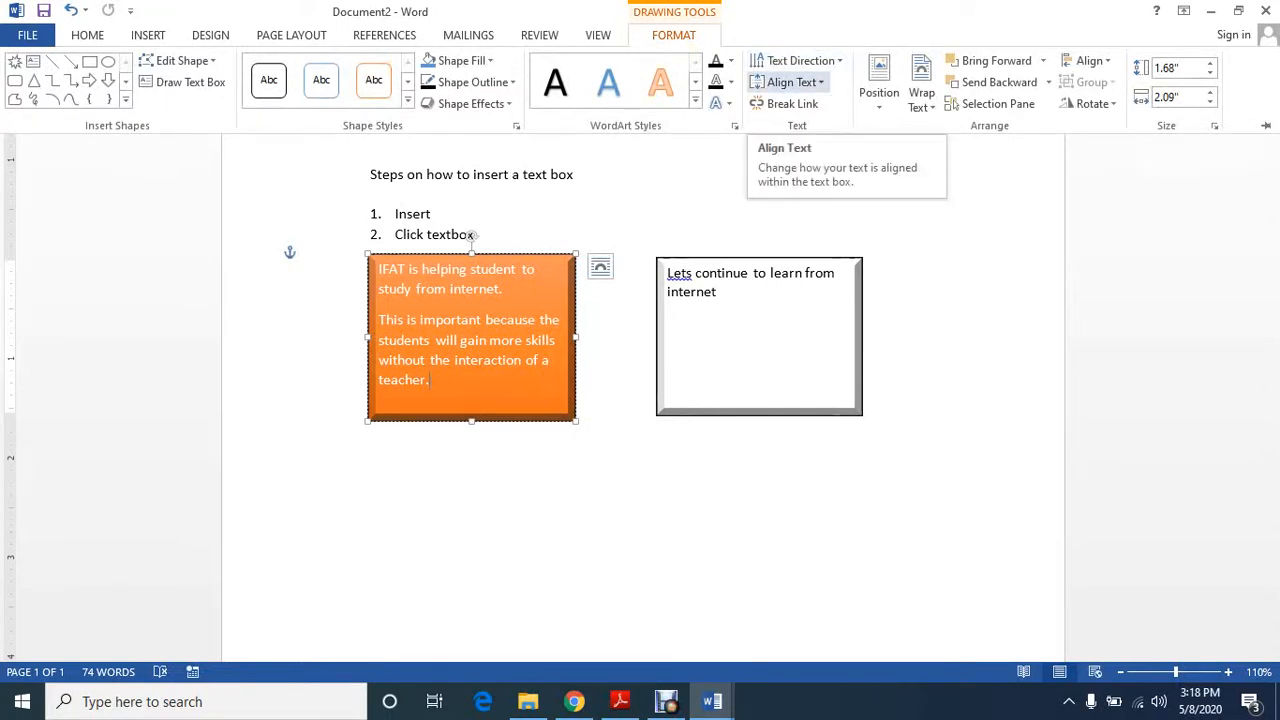
{"action": "left_click", "coordinate": [790, 82]}
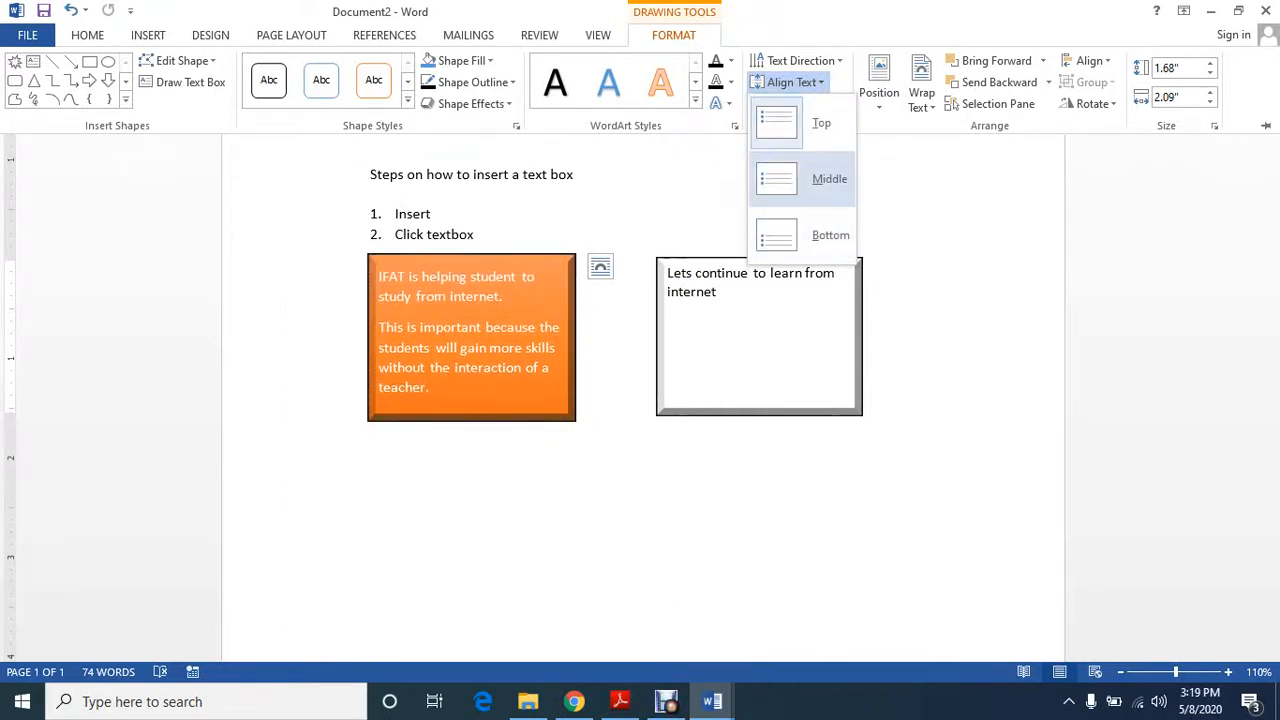
{"action": "left_click", "coordinate": [800, 60]}
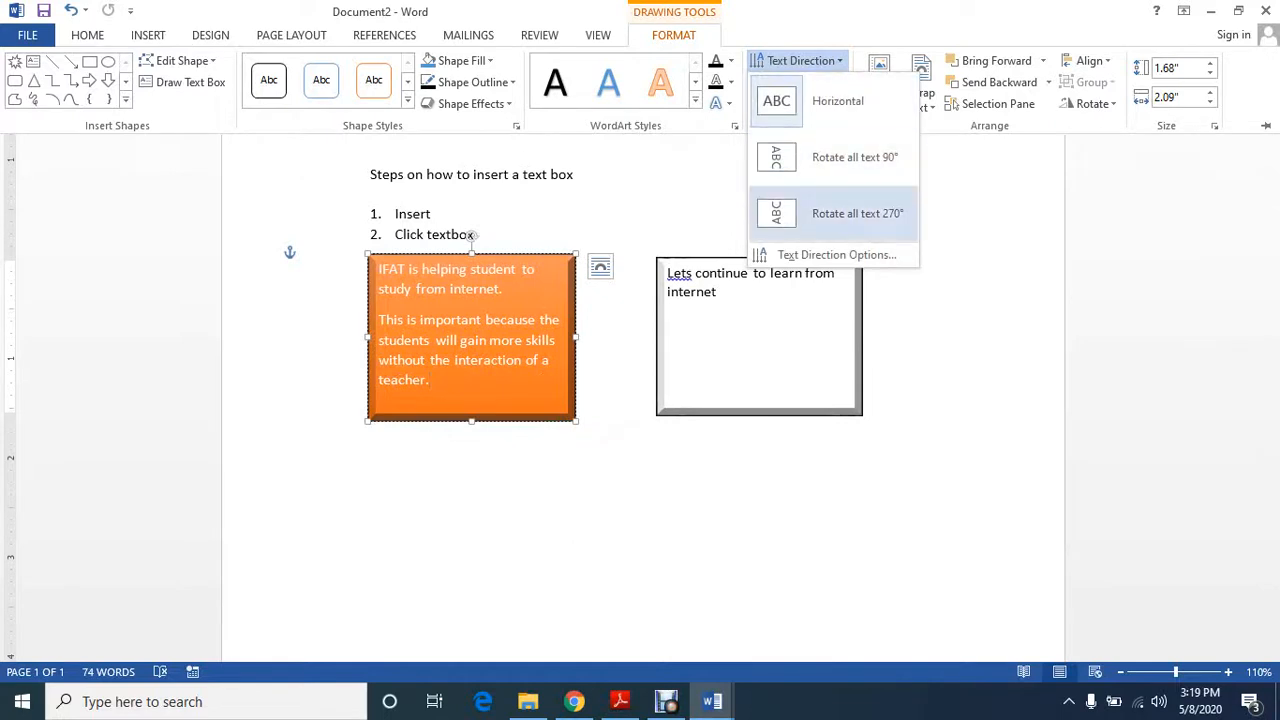
{"action": "left_click", "coordinate": [855, 213]}
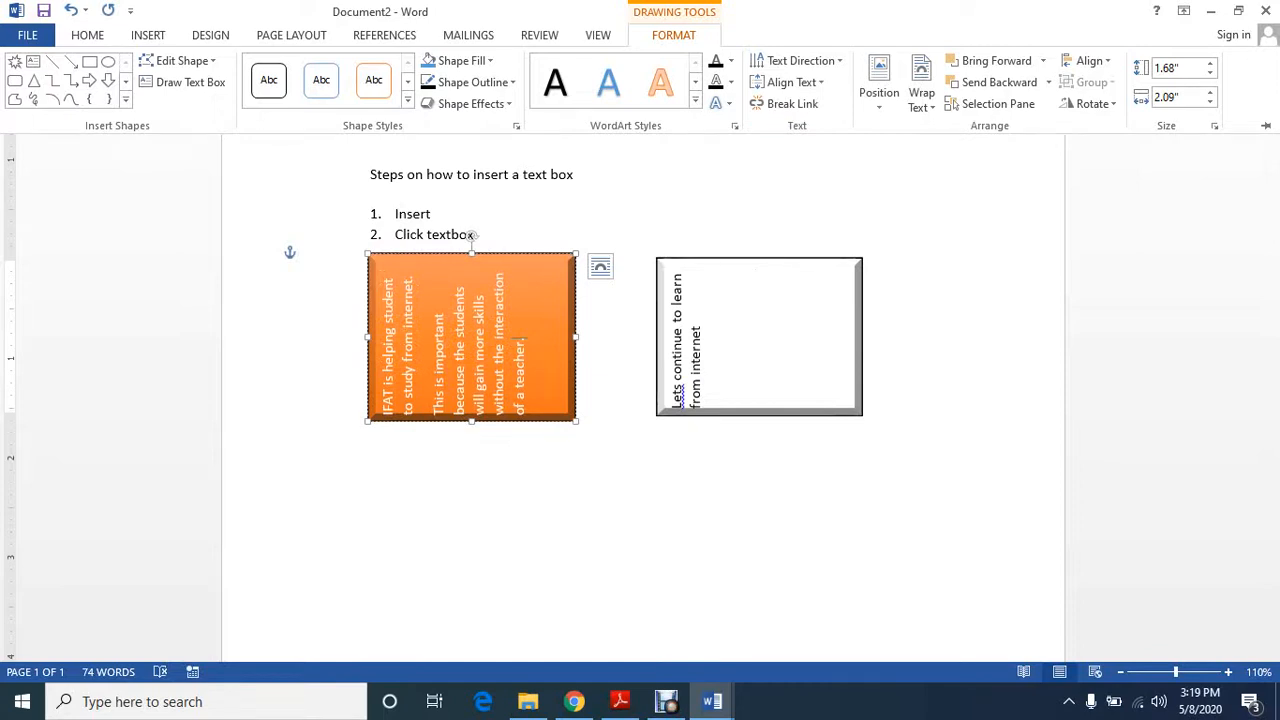
Add a blank, unnumbered line after list item 2, "Click textbox", to push the text boxes down
{"action": "left_click", "coordinate": [474, 234]}
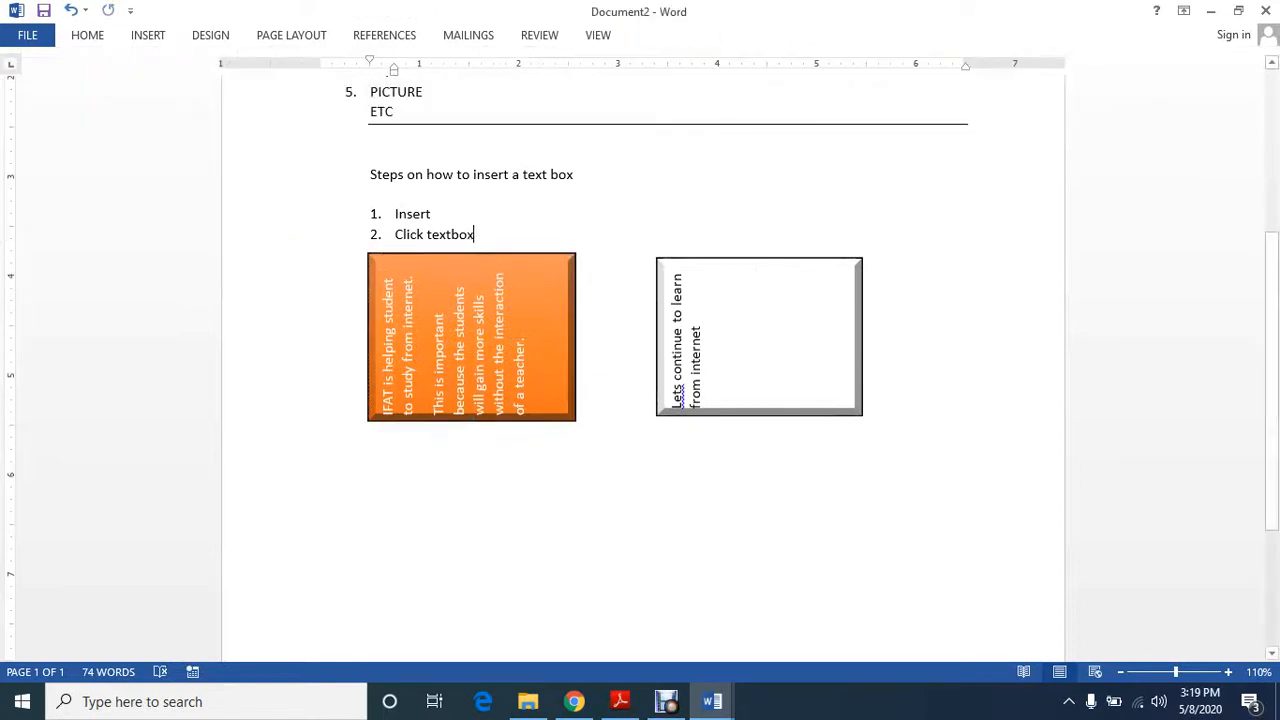
{"action": "key", "text": "Return"}
{"action": "key", "text": "BackSpace"}
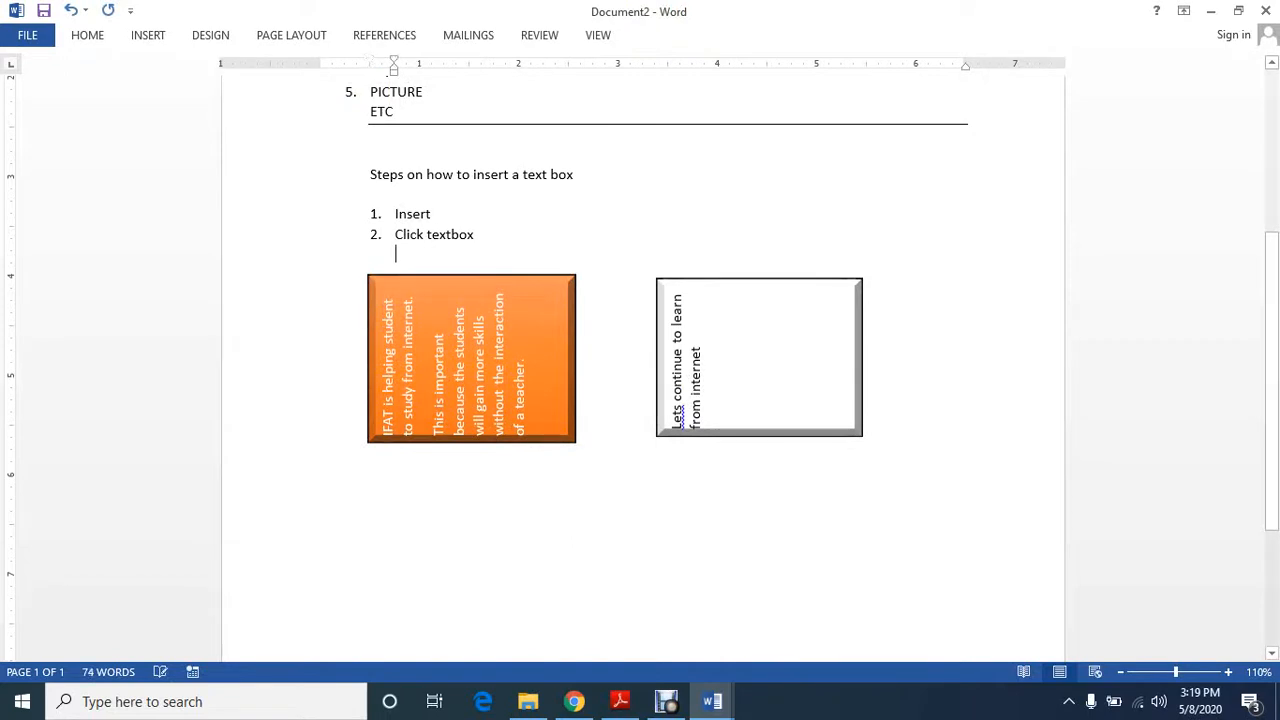
{"action": "left_click", "coordinate": [519, 358]}
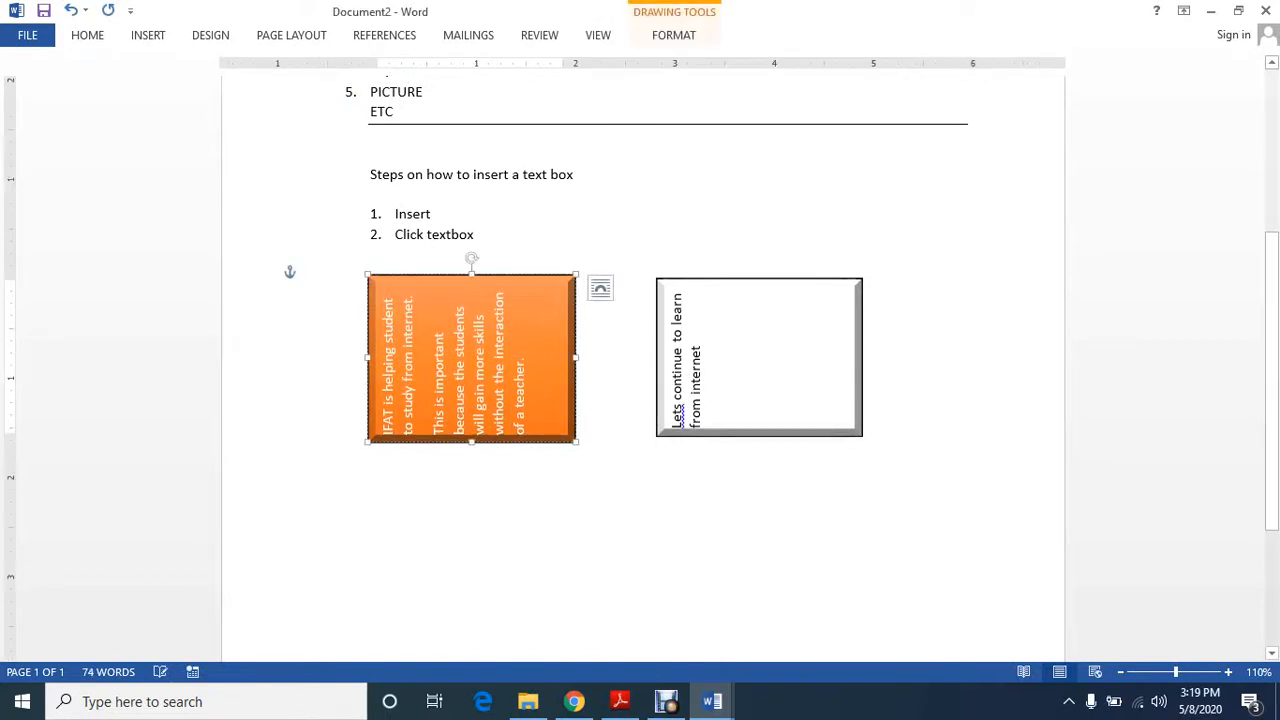
{"action": "left_click", "coordinate": [698, 347]}
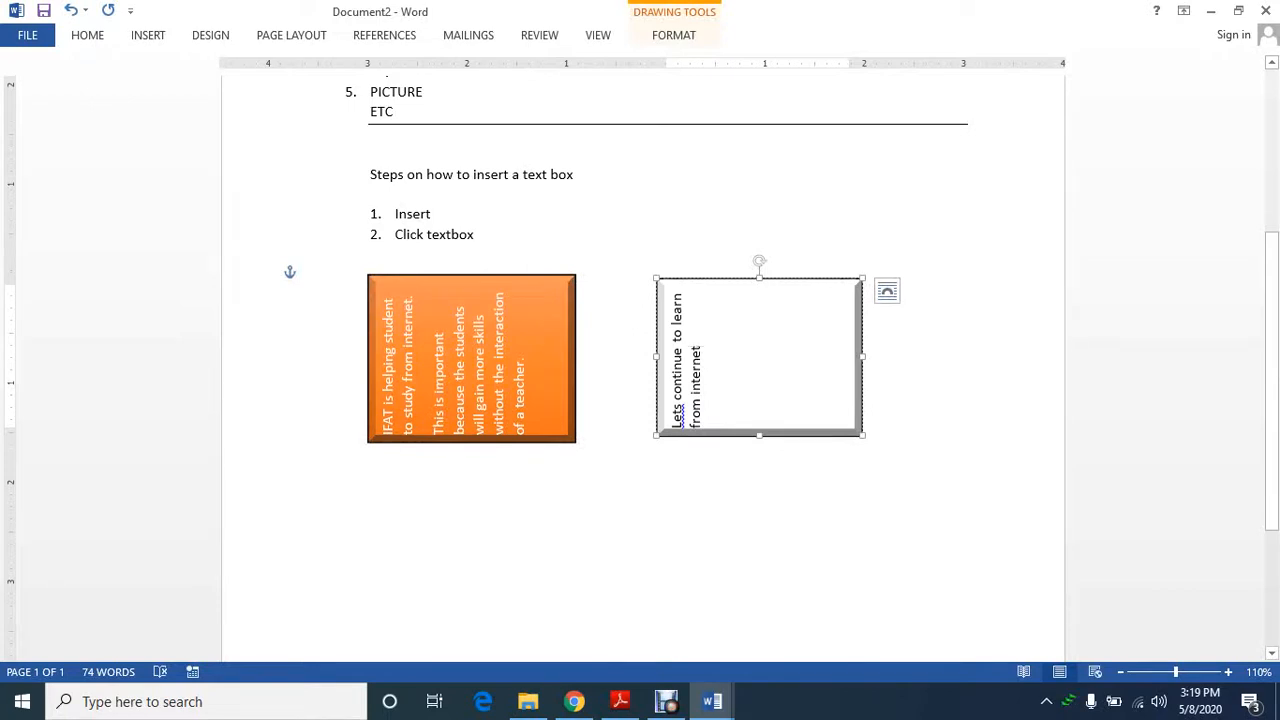
{"action": "left_click", "coordinate": [472, 358]}
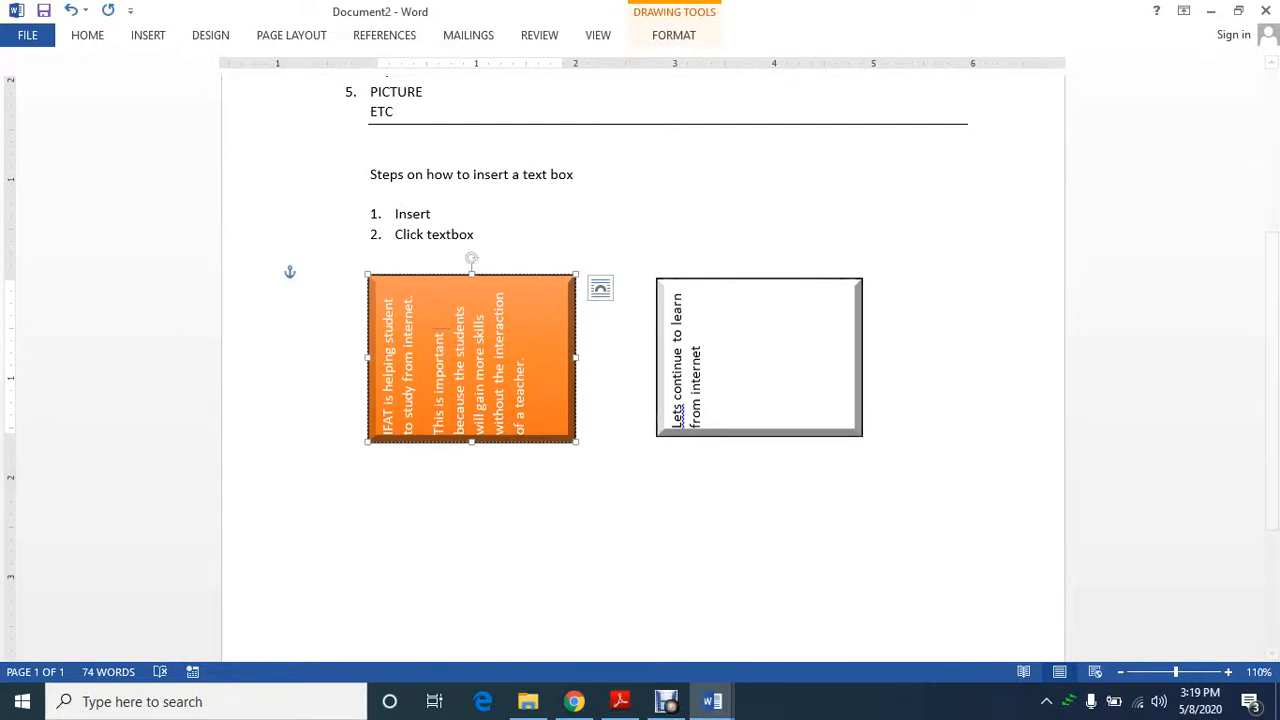
{"action": "left_click", "coordinate": [674, 35]}
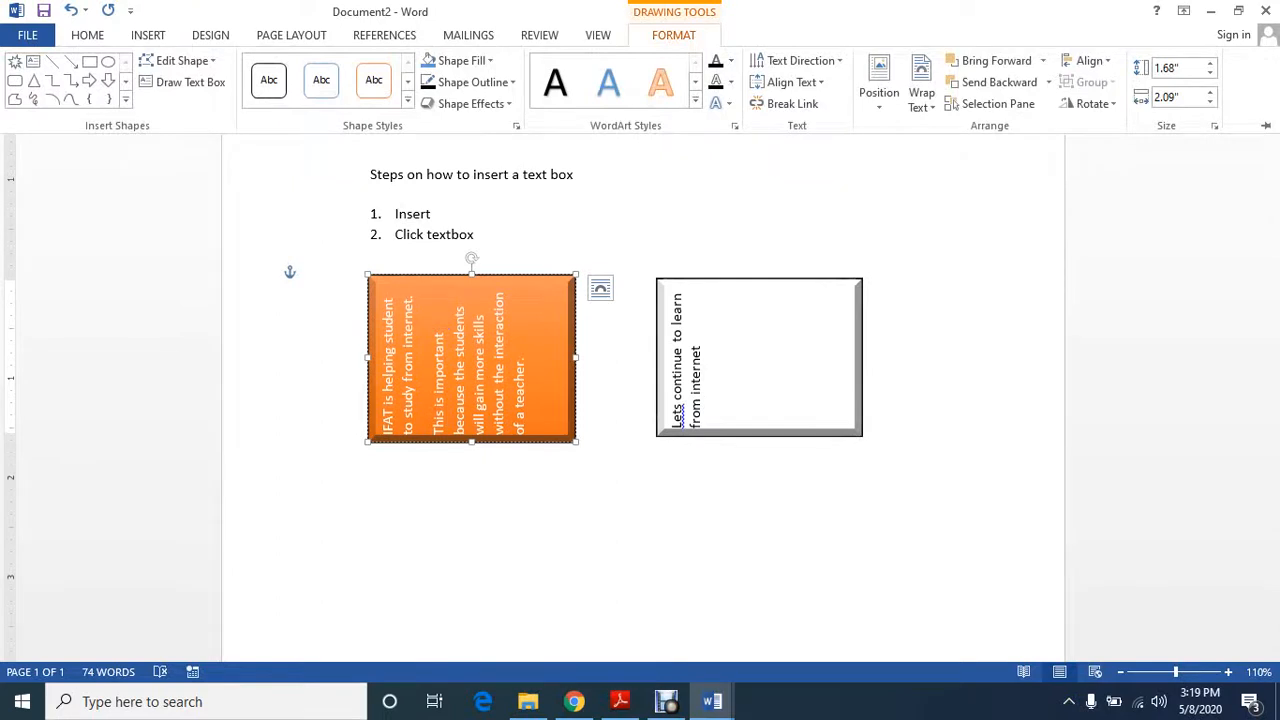
{"action": "key", "text": "Escape"}
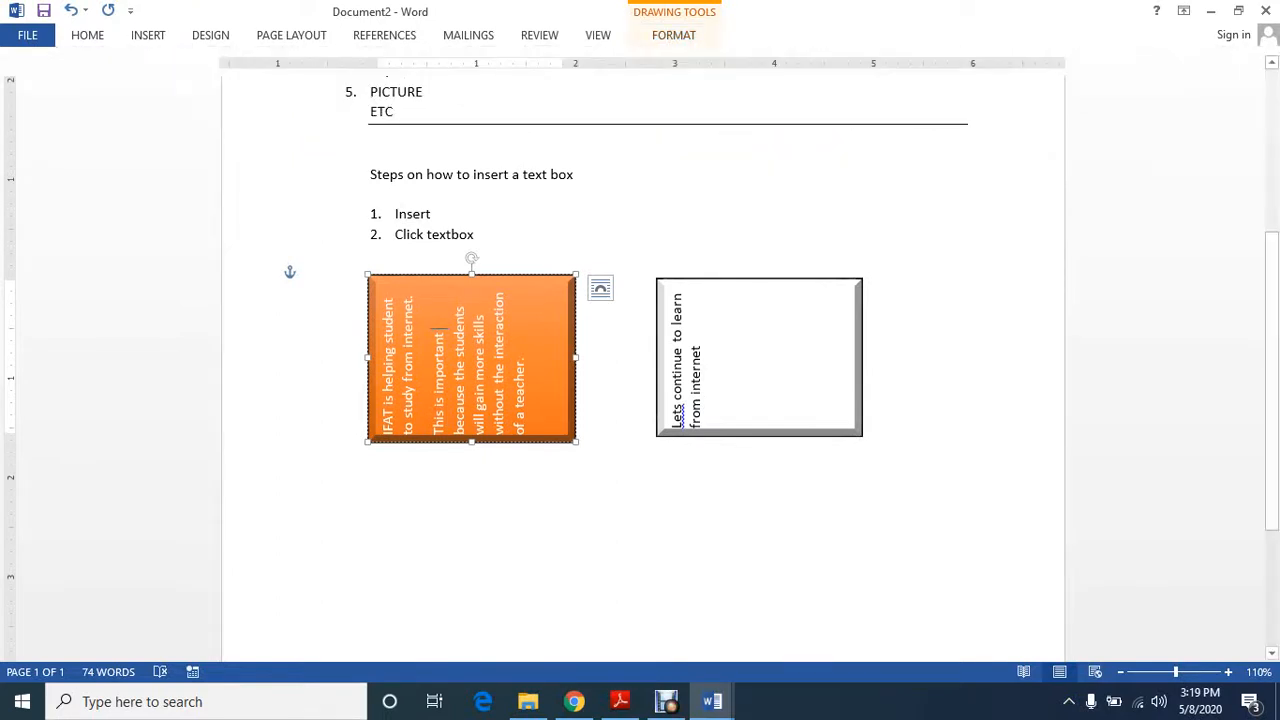